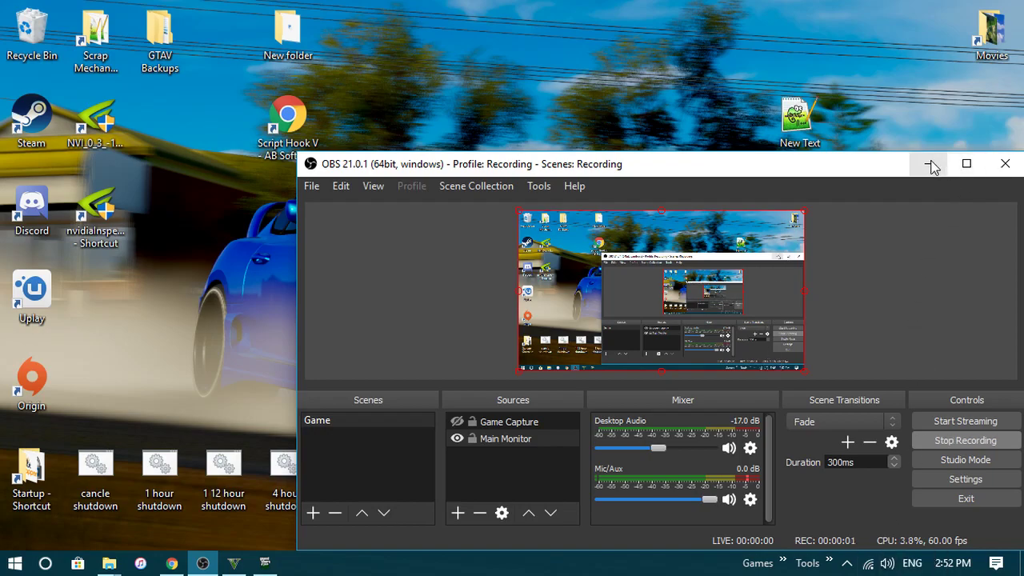
# Minimize the recording window, switch to Chrome and view the GTA V Save Editor page on x3t-infinity.com.
pyautogui.click(930, 166)
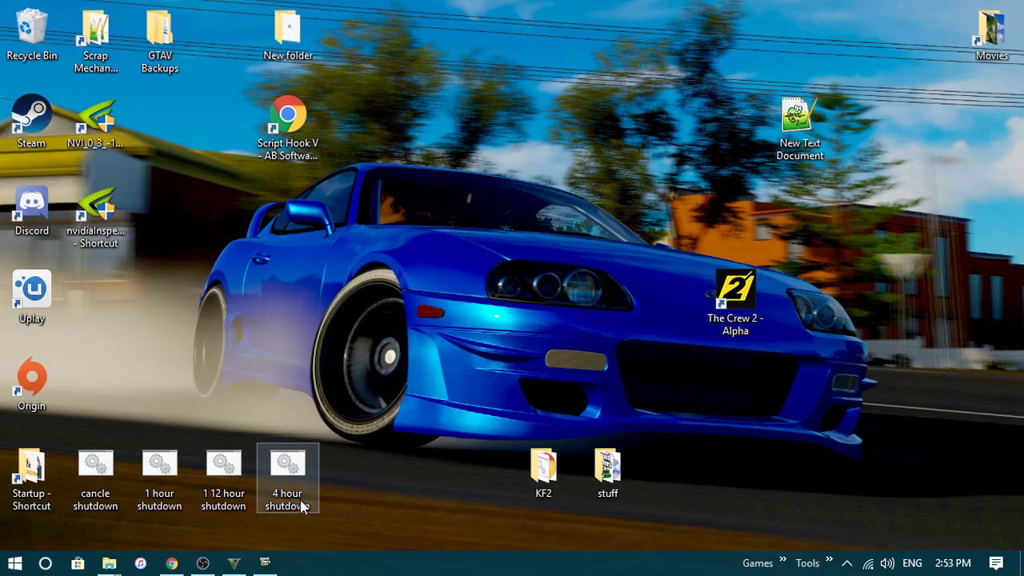
pyautogui.moveTo(257, 564)
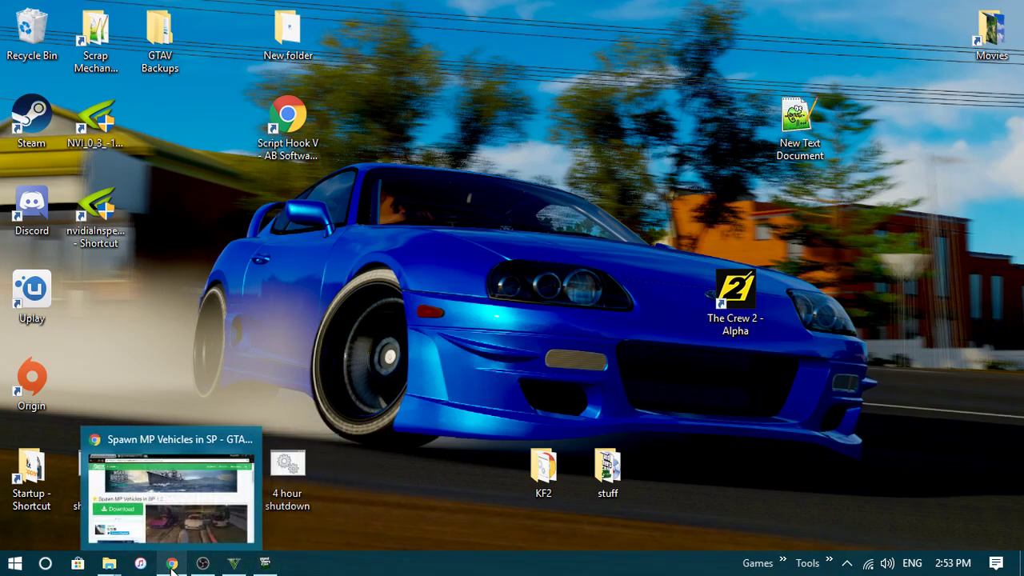
pyautogui.click(240, 472)
pyautogui.click(61, 8)
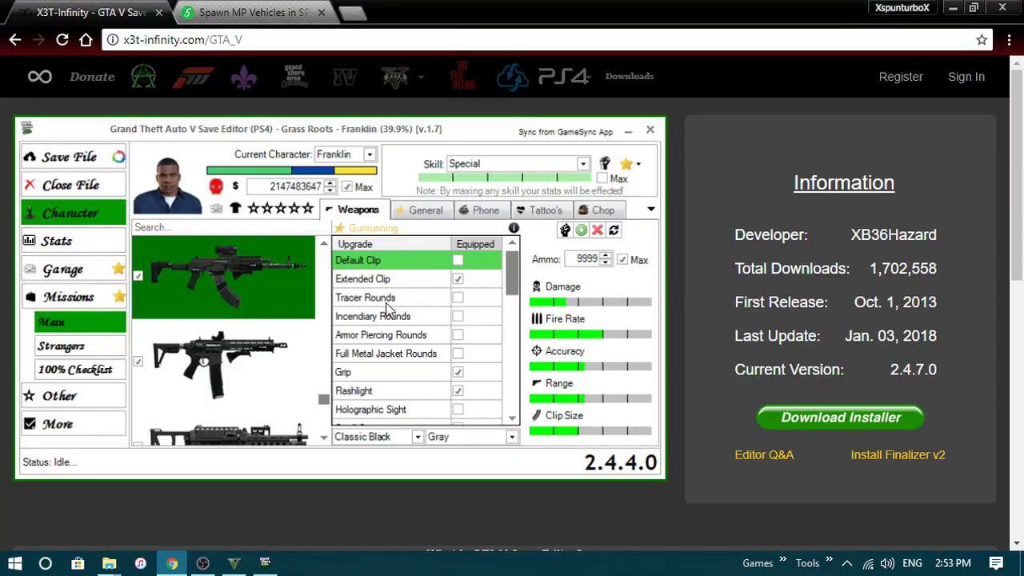
pyautogui.click(425, 210)
pyautogui.hotkey('ctrl', 'Tab')
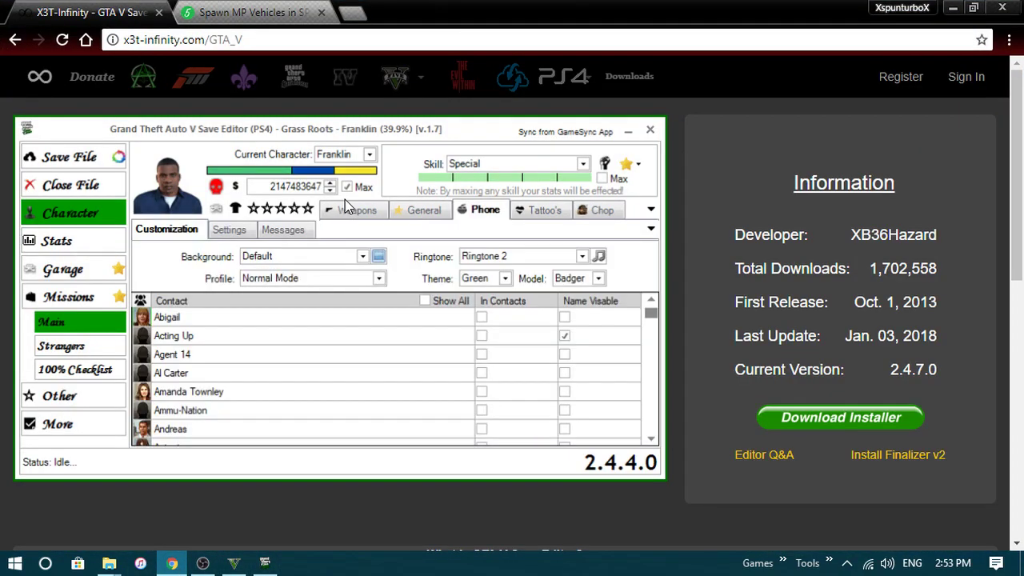
pyautogui.hotkey('ctrl', 'Tab')
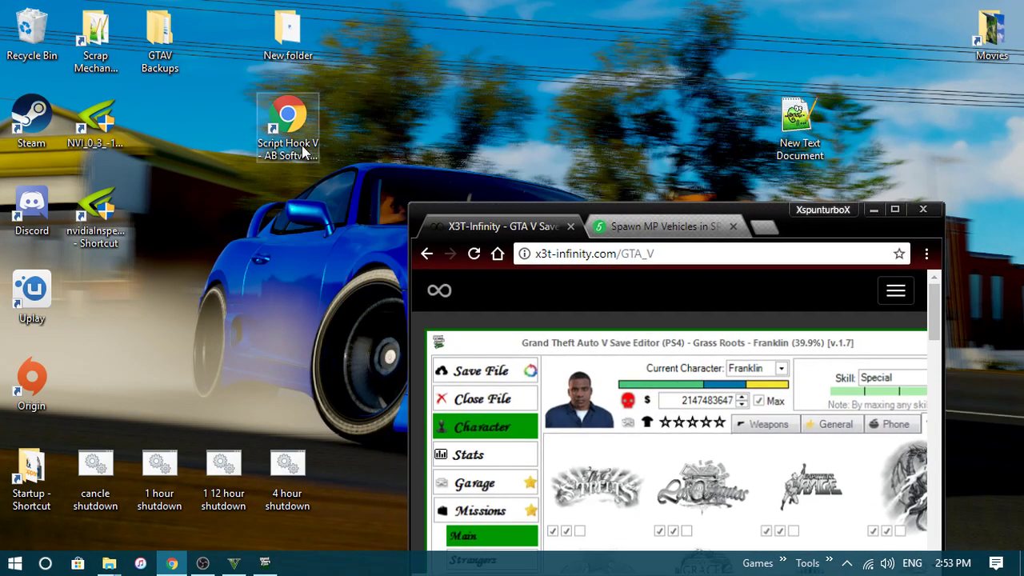
# Open the Script Hook V page from its desktop shortcut and check the release date in the download table.
pyautogui.doubleClick(288, 120)
pyautogui.moveTo(846, 214); pyautogui.dragTo(717, 0)
pyautogui.scroll(-6, 632, 282)
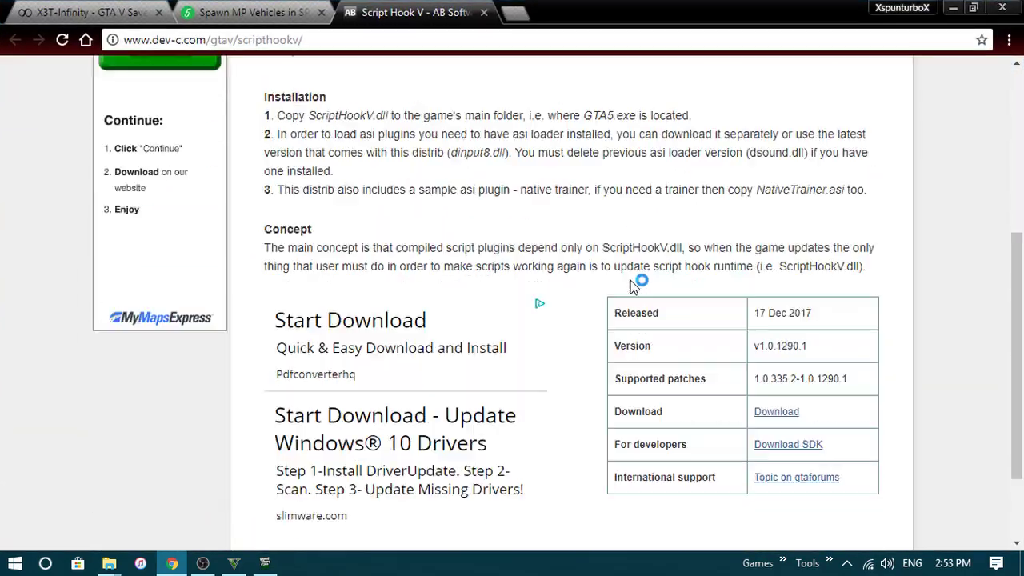
pyautogui.moveTo(812, 201); pyautogui.dragTo(739, 208)
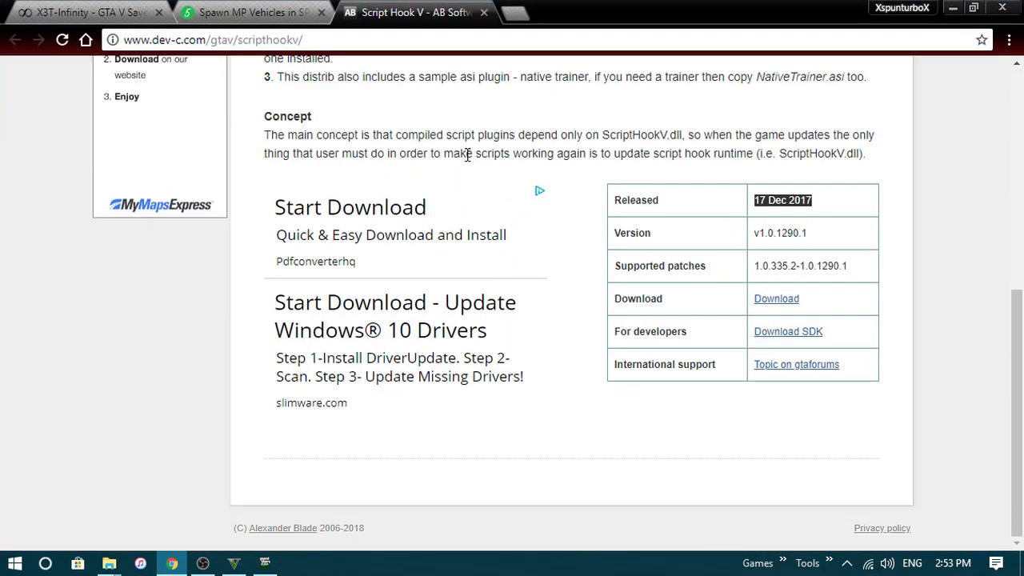
# Close the Script Hook V page and view the save editor page and the Spawn MP Vehicles in SP page.
pyautogui.click(484, 13)
pyautogui.click(80, 13)
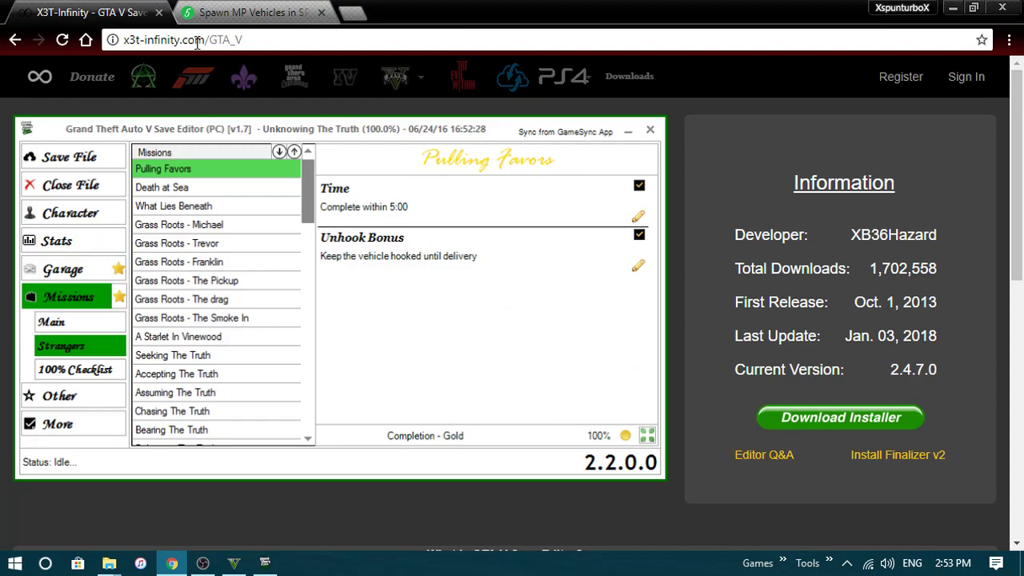
pyautogui.click(248, 16)
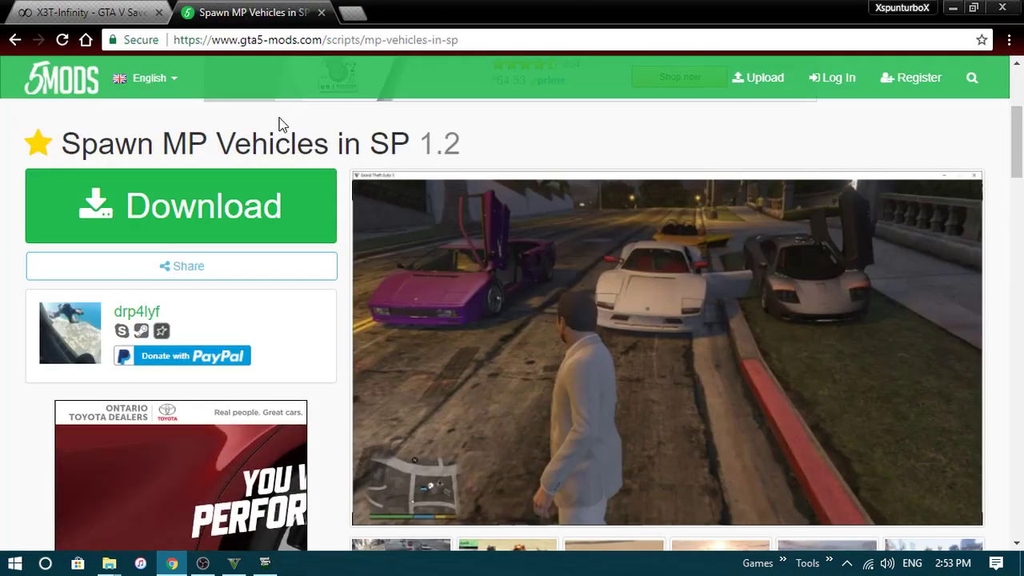
# Open the Downloads folder and delete the sa.limitadjuster, SALimitAdjuster and SAVehSpecAbilities archives.
pyautogui.rightClick(110, 564)
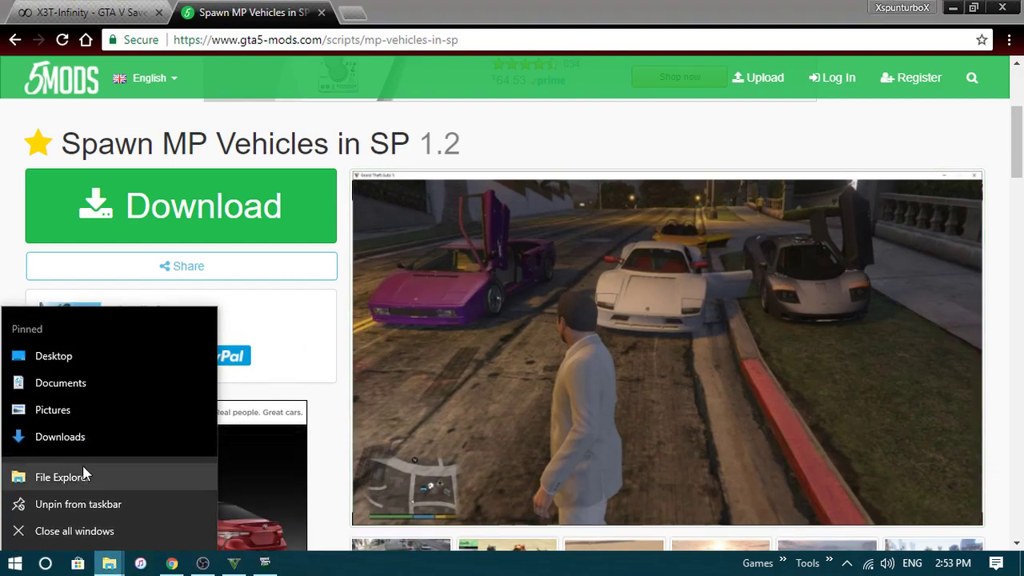
pyautogui.click(60, 436)
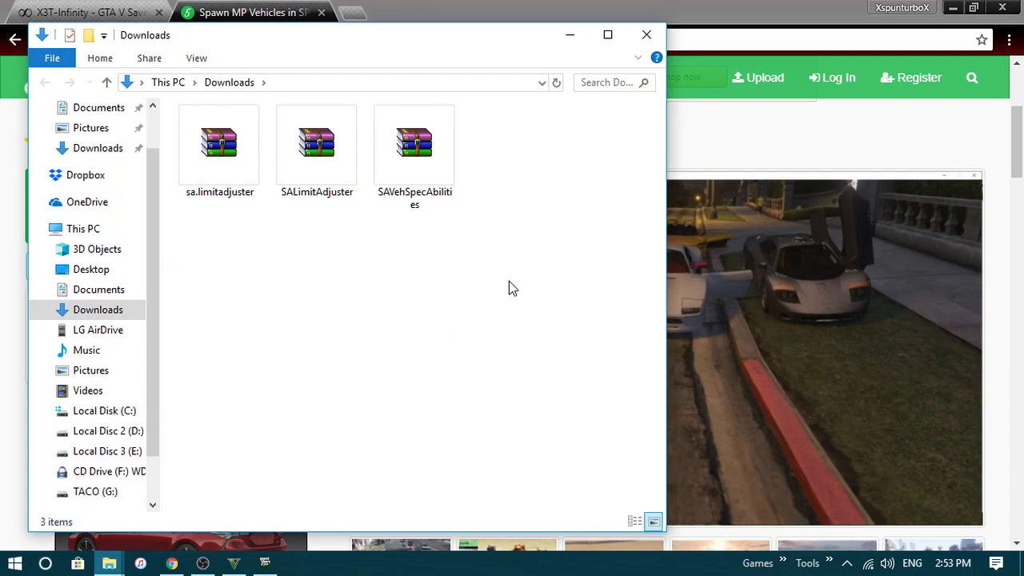
pyautogui.moveTo(501, 283); pyautogui.dragTo(224, 171)
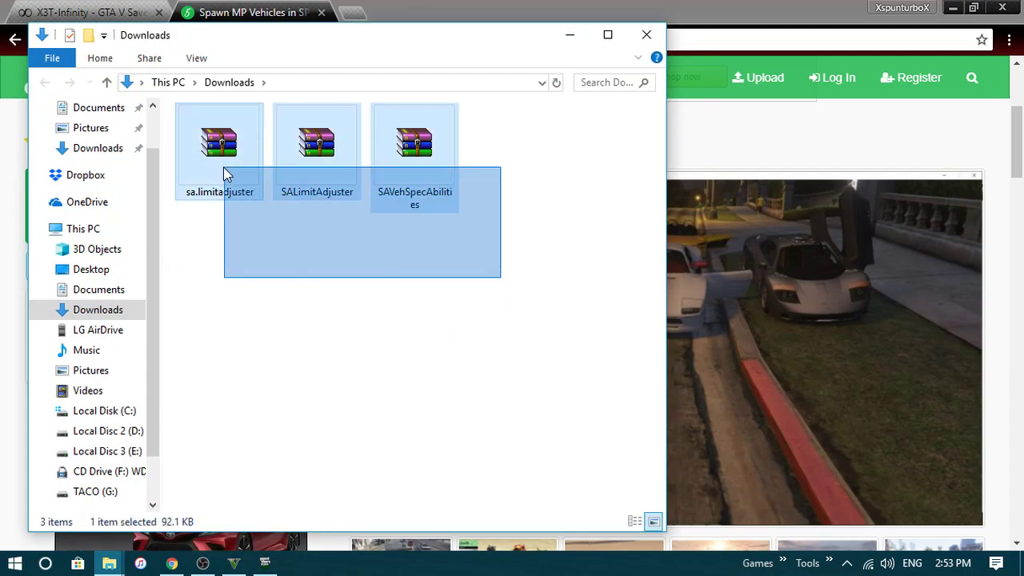
pyautogui.rightClick(224, 171)
pyautogui.click(285, 494)
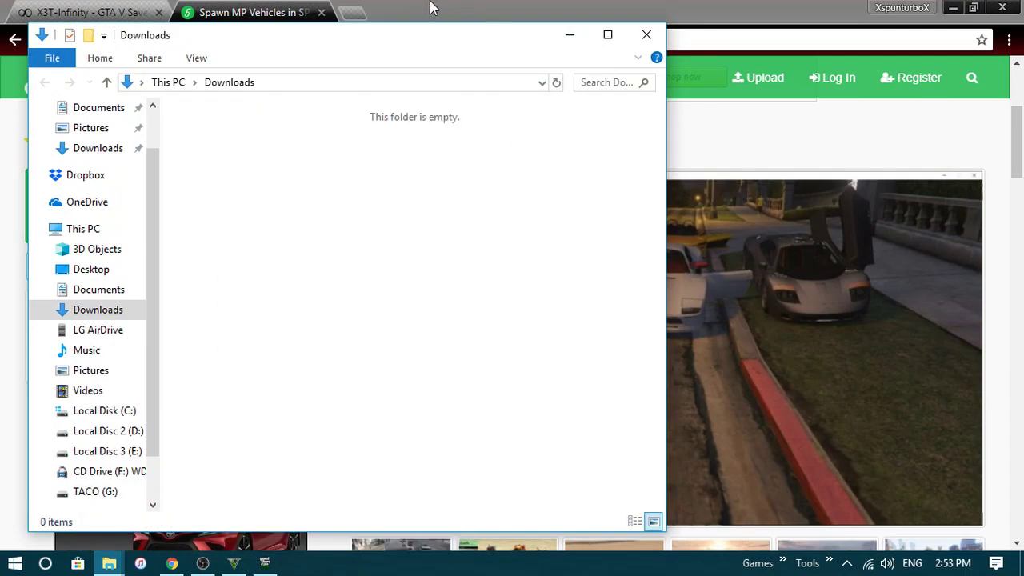
pyautogui.moveTo(412, 55); pyautogui.dragTo(548, 159)
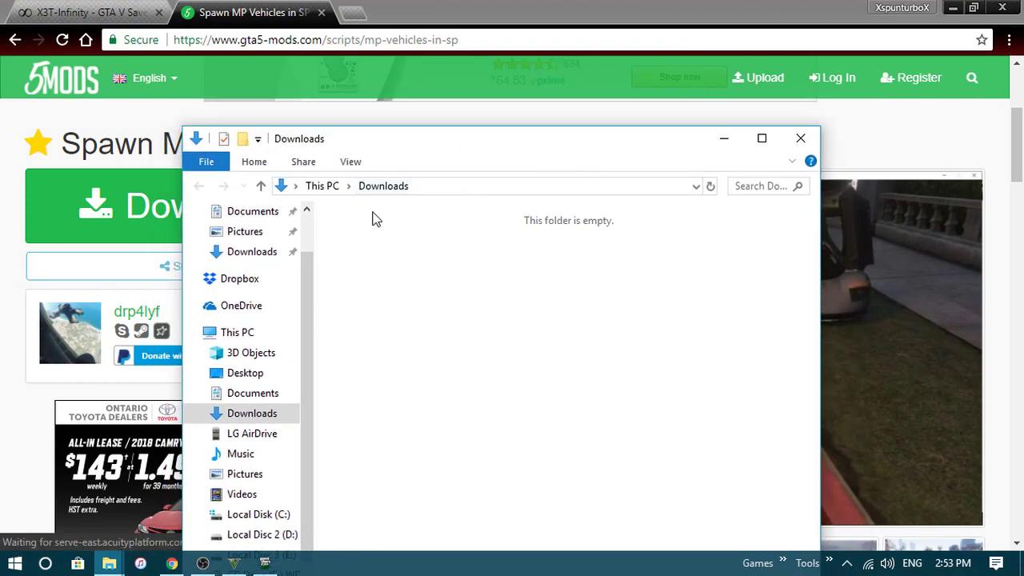
# Download the save editor installer from the X3T-Infinity GTA V page and close its download page.
pyautogui.click(478, 7)
pyautogui.click(63, 5)
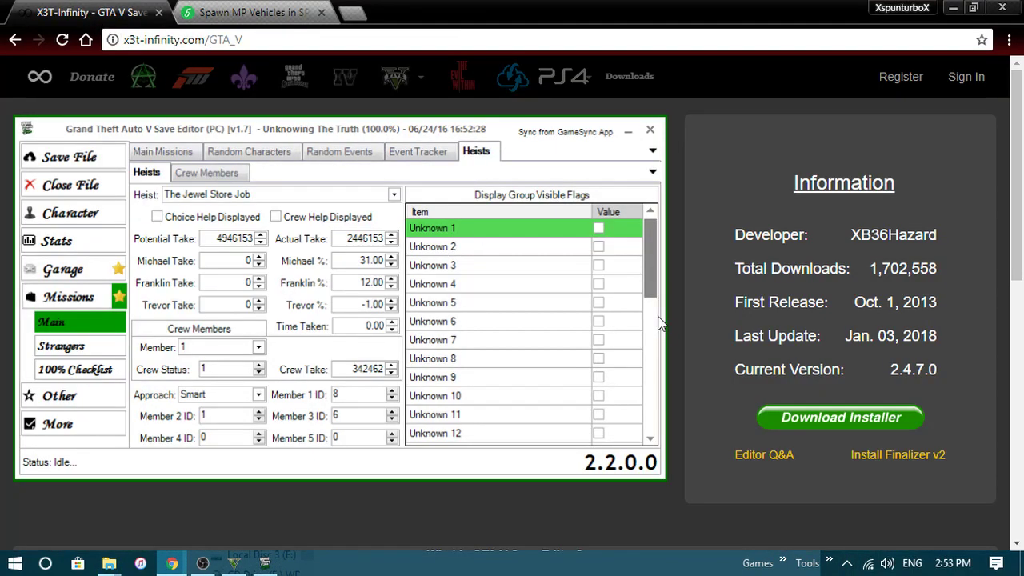
pyautogui.click(885, 424)
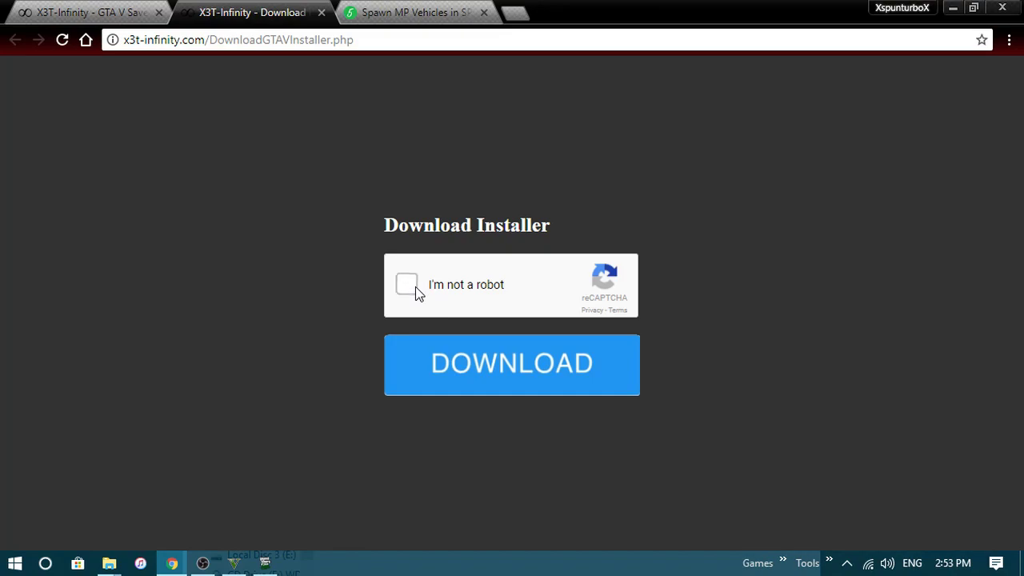
pyautogui.click(456, 360)
pyautogui.click(321, 12)
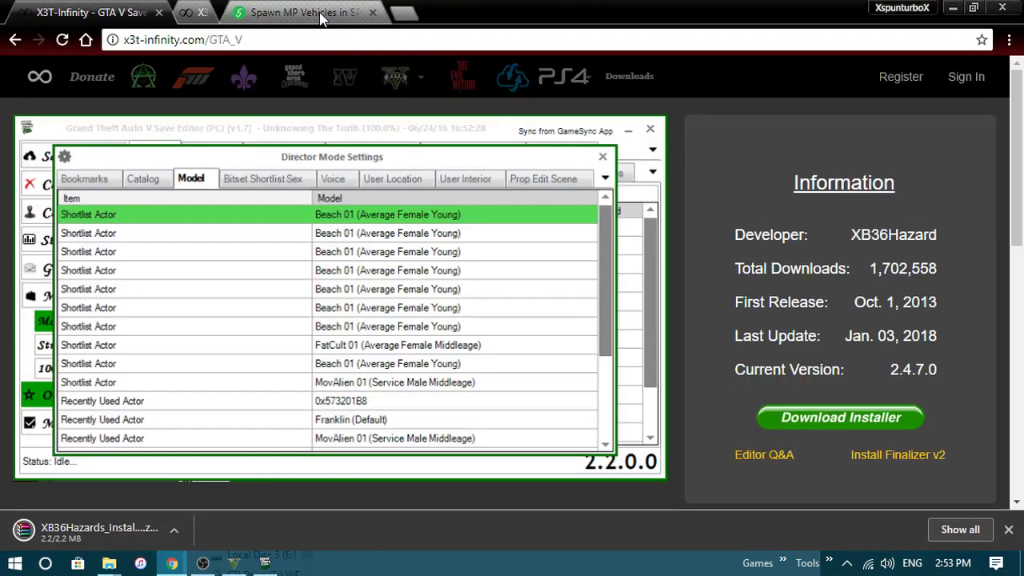
# Download version 1.2 of the Spawn MP Vehicles in SP mod from GTA5-Mods.
pyautogui.click(258, 13)
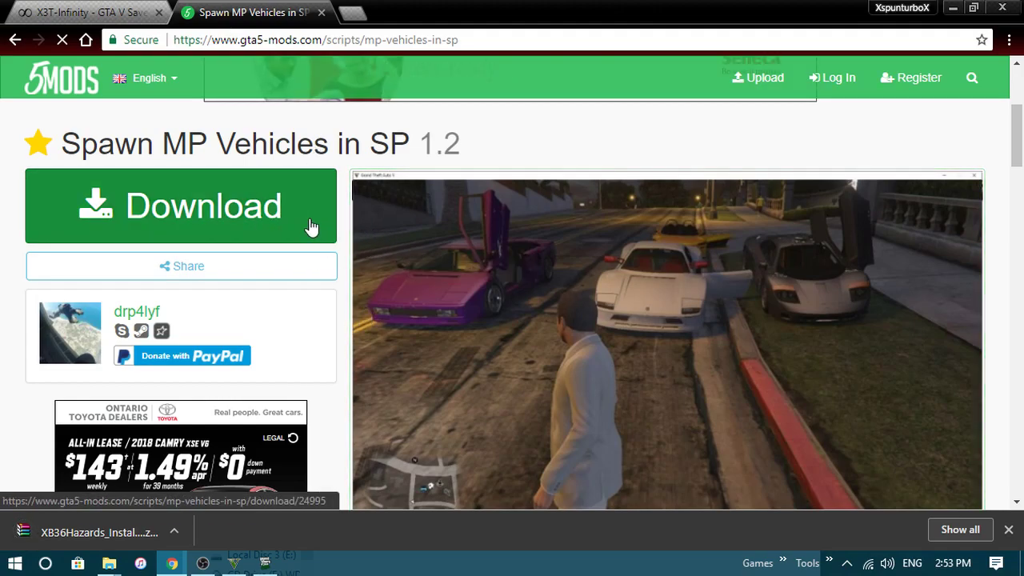
pyautogui.scroll(4, 315, 158)
pyautogui.scroll(-9, 313, 229)
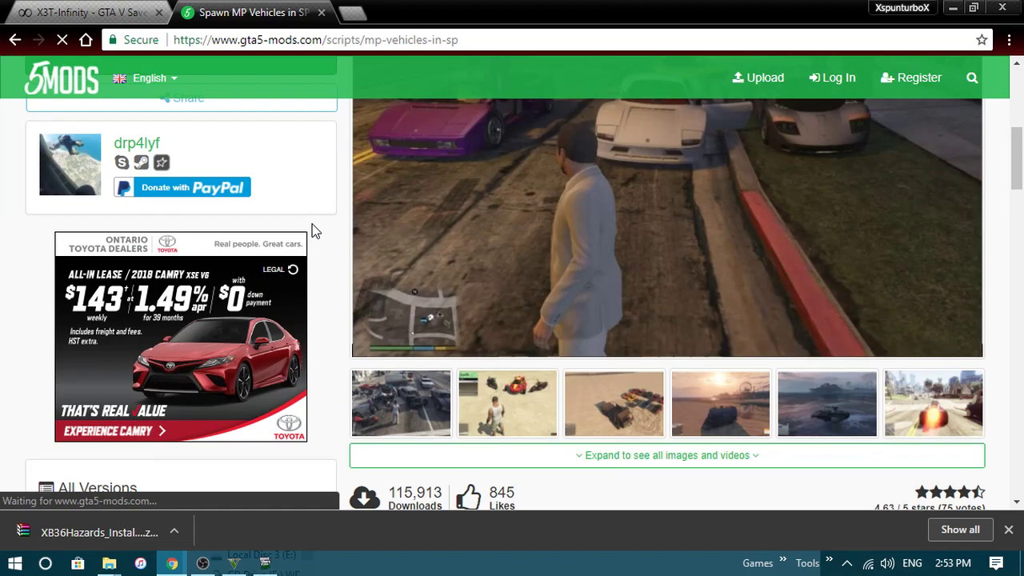
pyautogui.scroll(7, 313, 230)
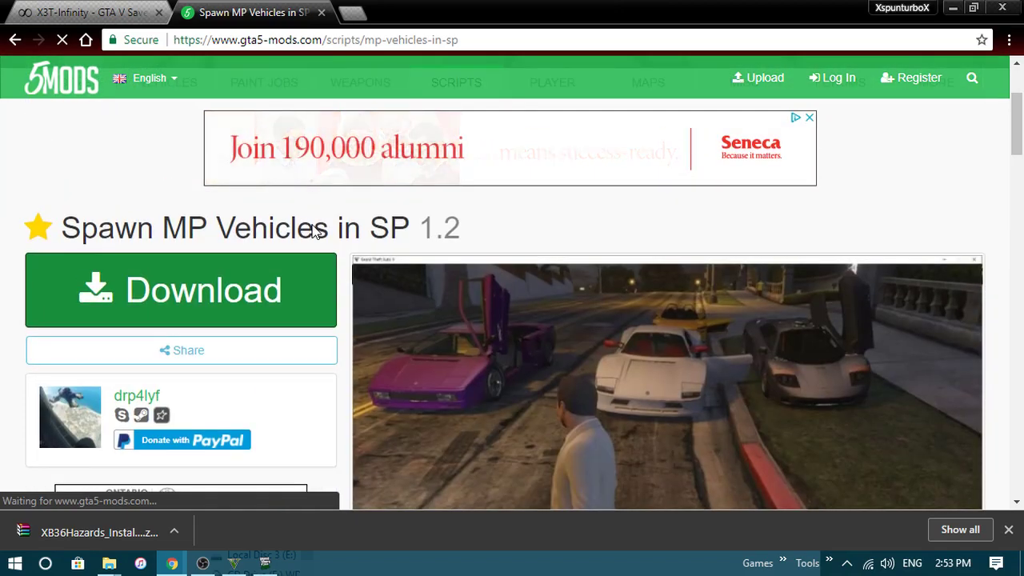
pyautogui.click(249, 287)
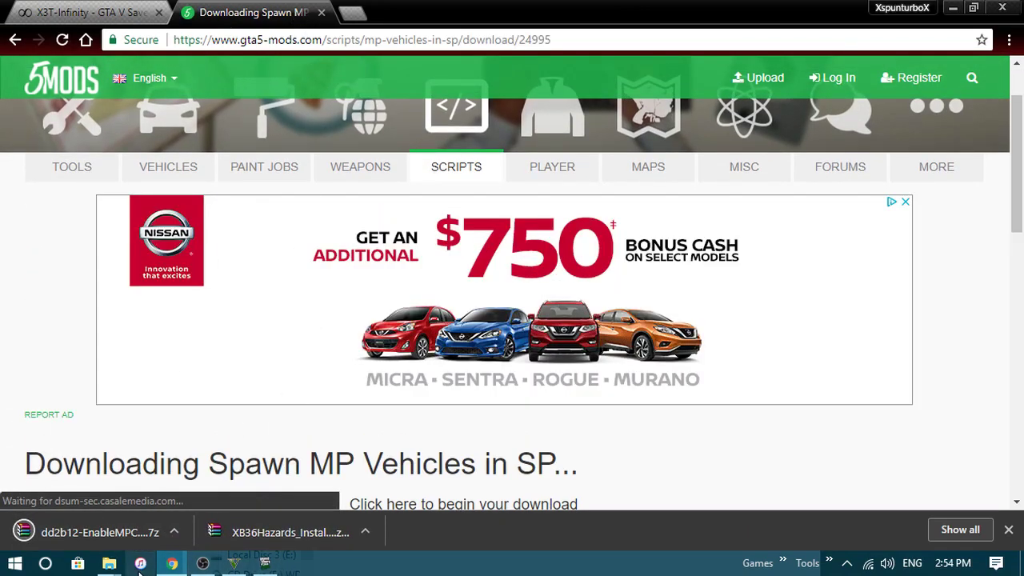
# Bring the Downloads folder window forward and close the other folder window showing Pictures and the browser.
pyautogui.moveTo(108, 563)
pyautogui.click(257, 512)
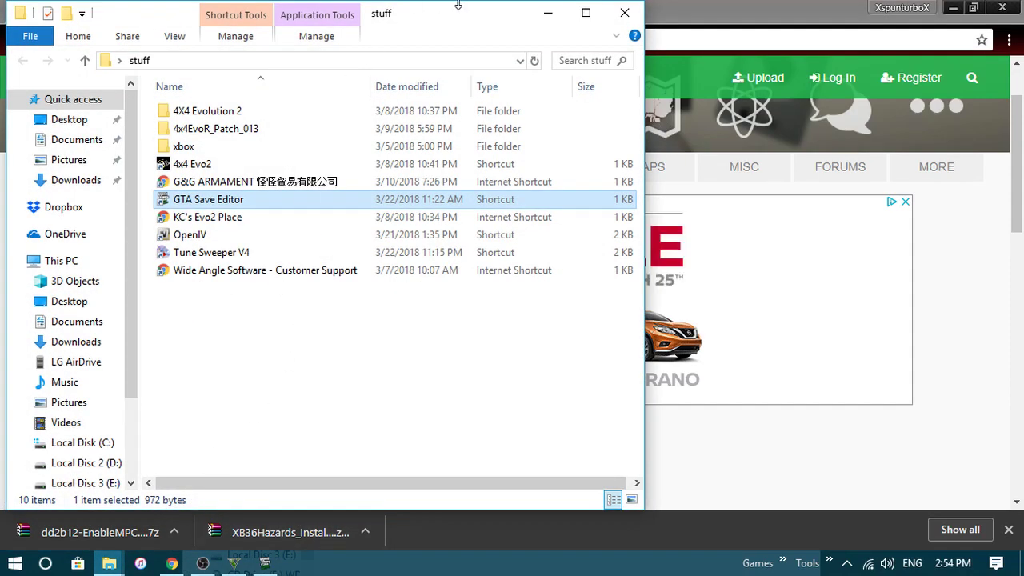
pyautogui.click(64, 160)
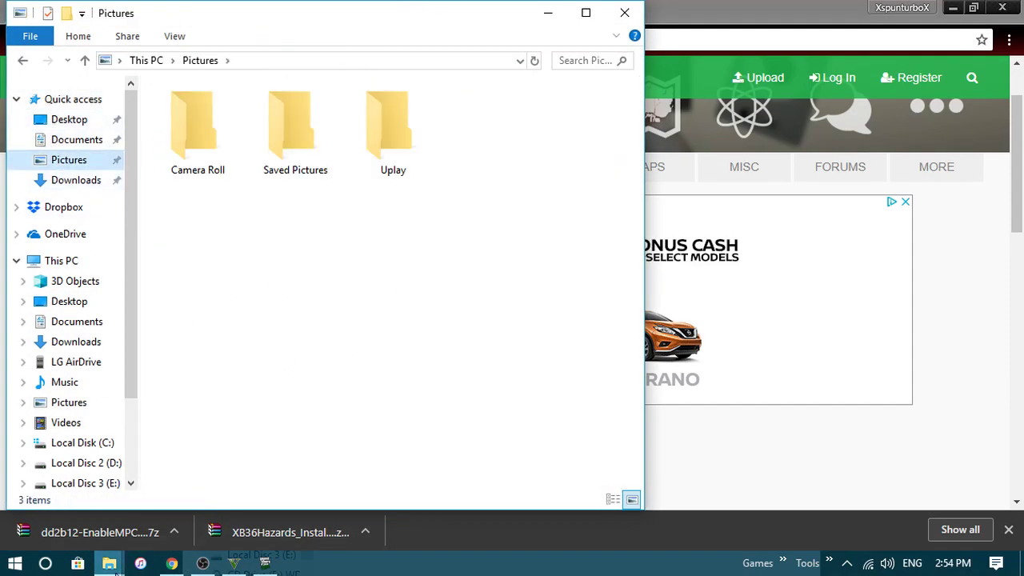
pyautogui.moveTo(112, 566)
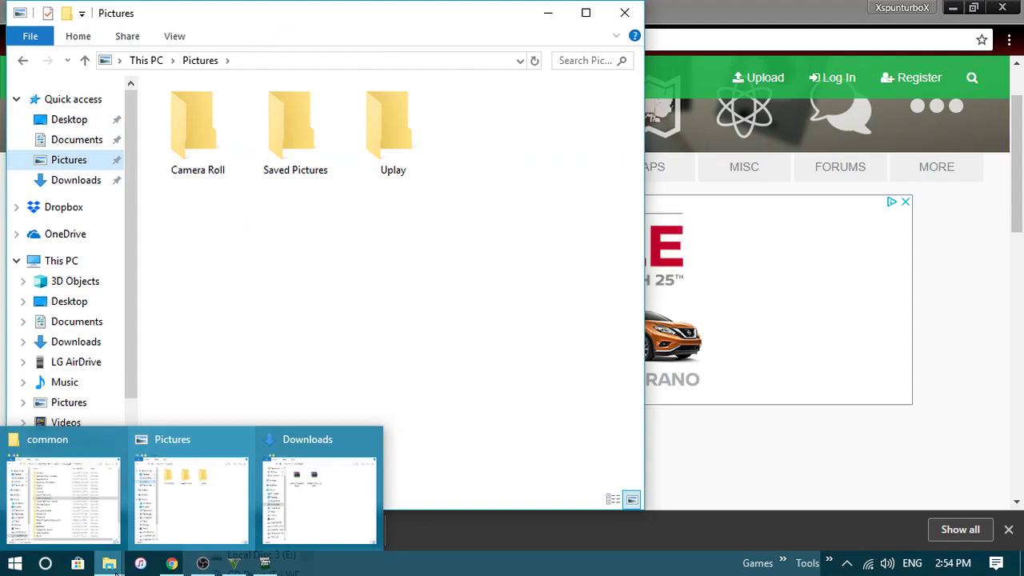
pyautogui.click(339, 466)
pyautogui.click(534, 10)
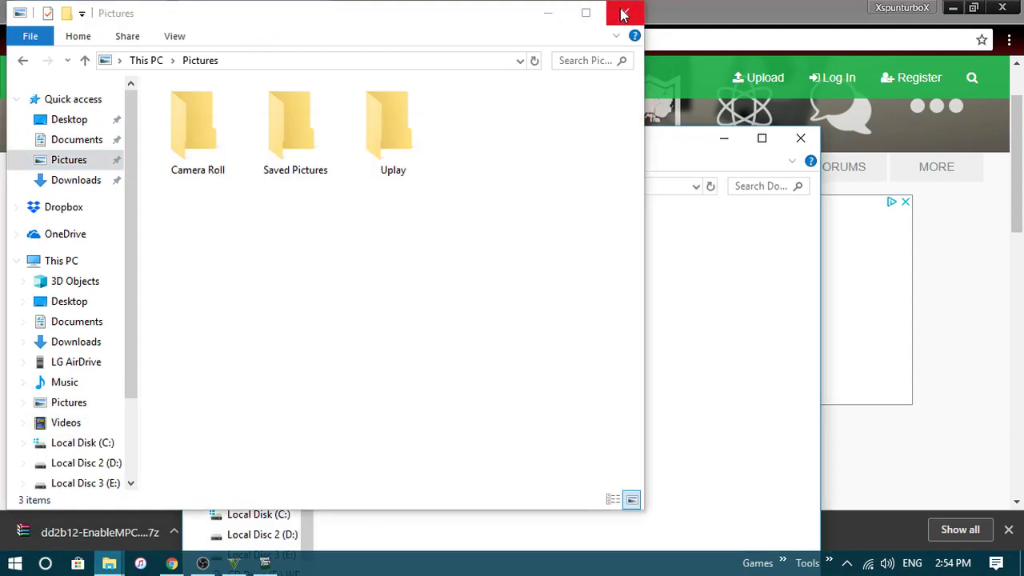
pyautogui.click(624, 12)
pyautogui.click(1002, 7)
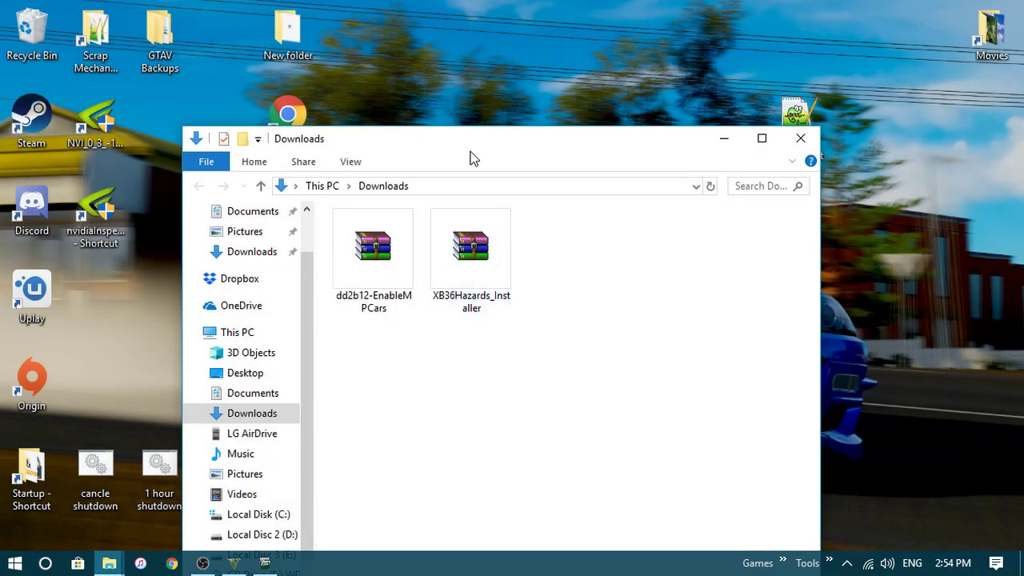
# Extract the dd2b12-EnableMPCars and XB36Hazards_Installer archives in Downloads, each to its own separate folder.
pyautogui.moveTo(472, 142); pyautogui.dragTo(480, 107)
pyautogui.moveTo(495, 286); pyautogui.dragTo(665, 388)
pyautogui.rightClick(414, 228)
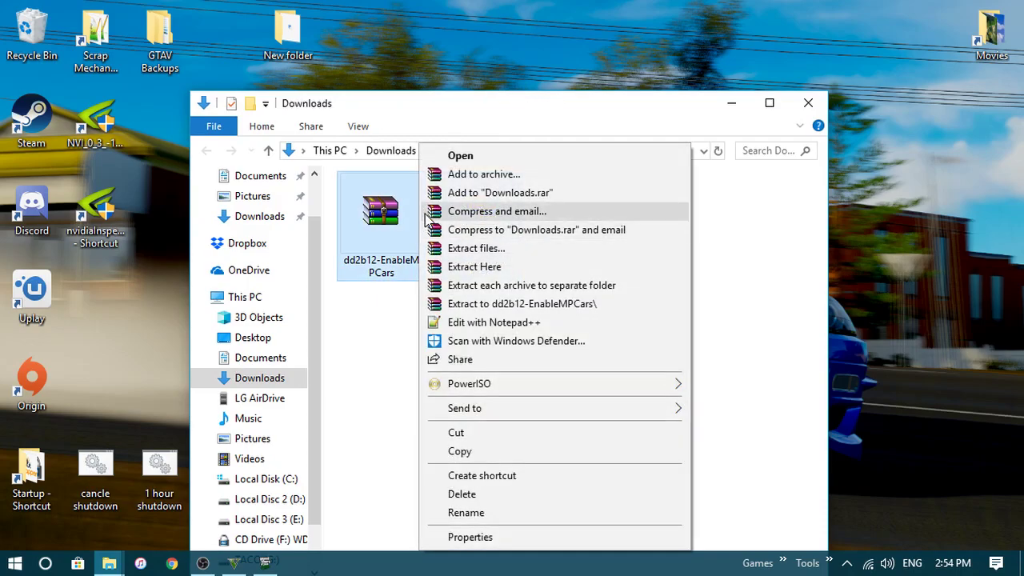
pyautogui.click(491, 285)
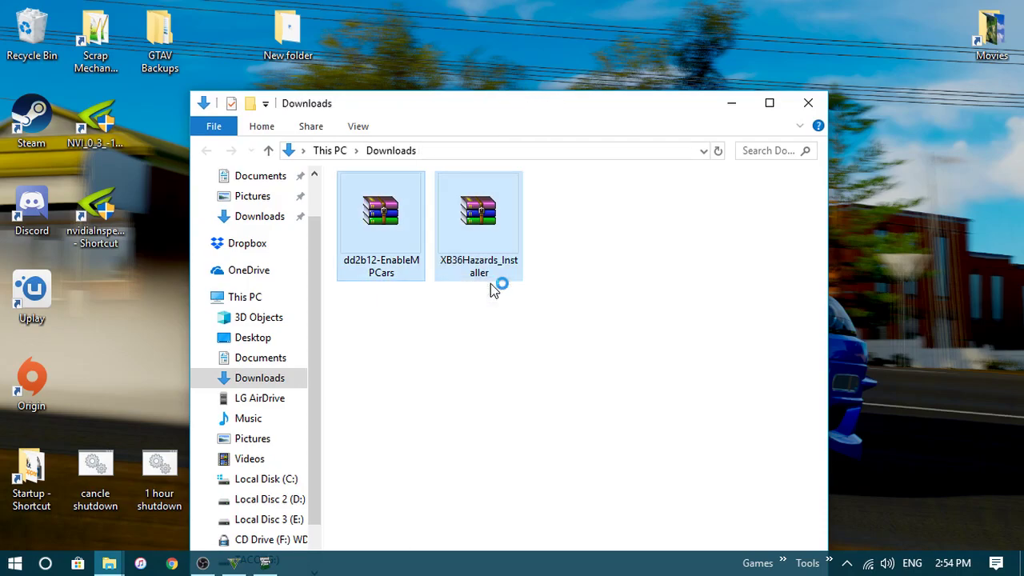
# Check the contents of the extracted XB36Hazards_Installer folder, then open the dd2b12-EnableMPCars folder.
pyautogui.doubleClick(474, 240)
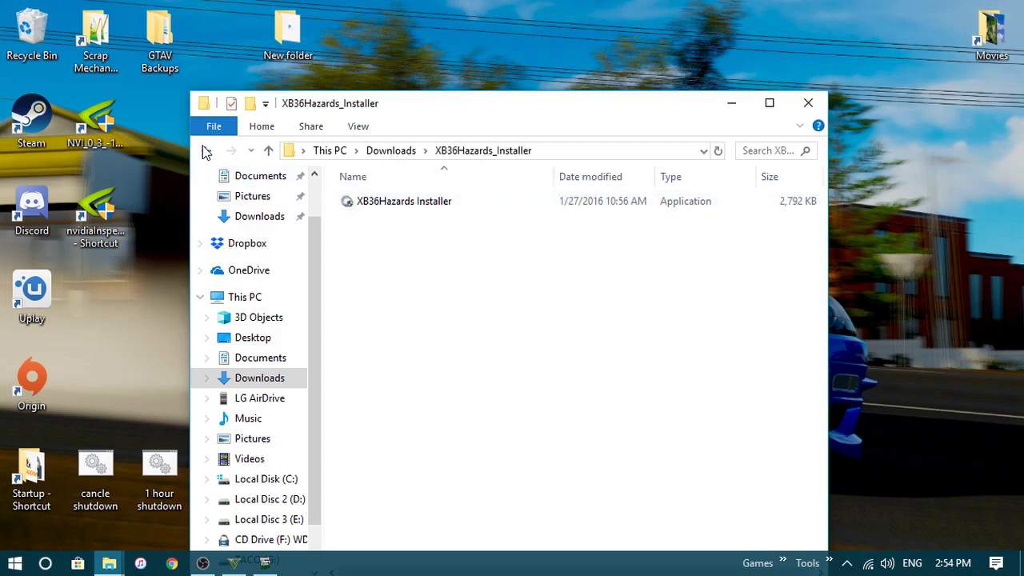
pyautogui.click(206, 150)
pyautogui.doubleClick(378, 232)
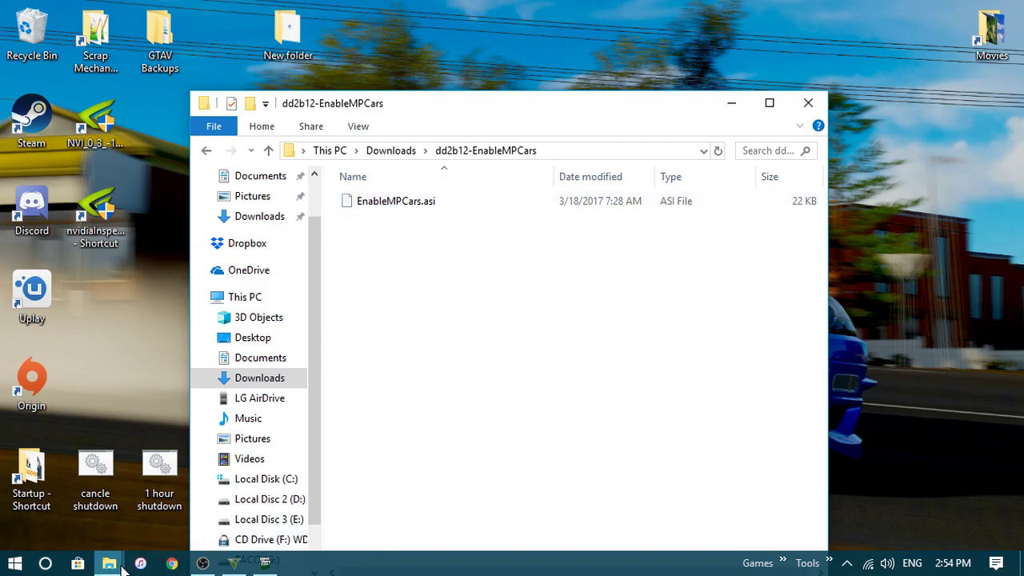
# Bring the Steam common folder window forward and open the Grand Theft Auto game folder.
pyautogui.moveTo(123, 566)
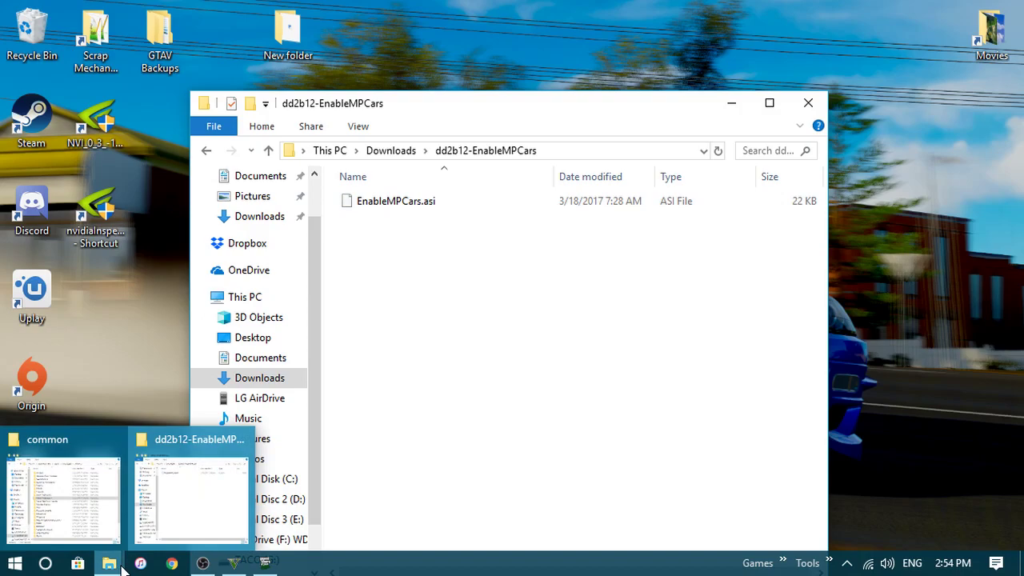
pyautogui.click(100, 514)
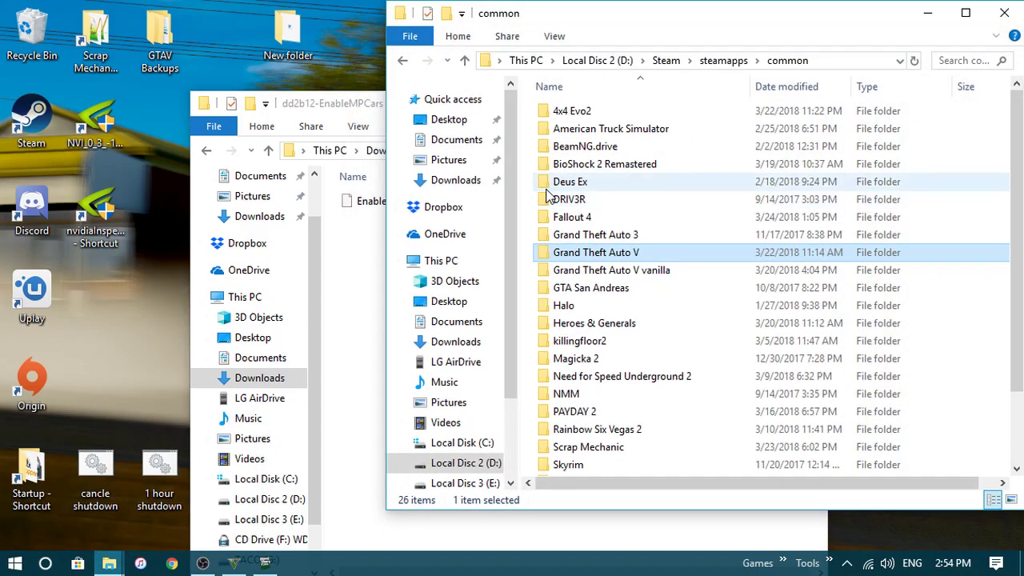
pyautogui.doubleClick(608, 233)
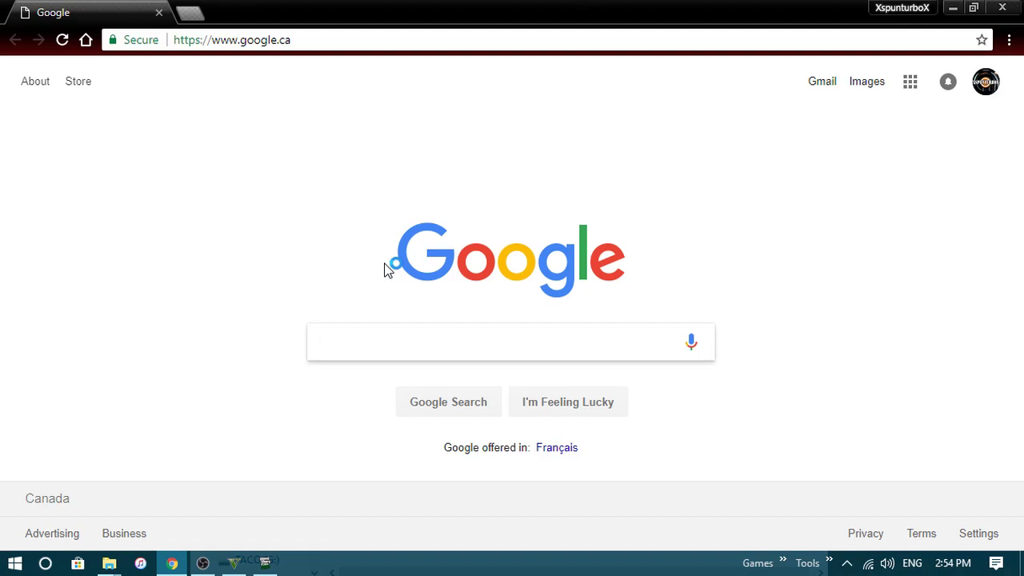
# Search Google for "openiv" in Chrome.
pyautogui.write('openib')
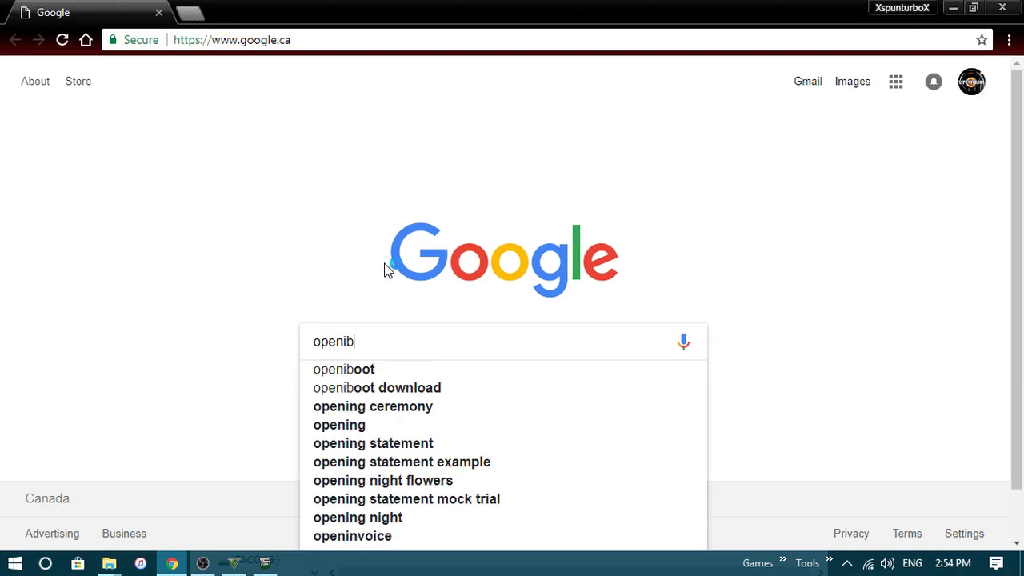
pyautogui.press('BackSpace')
pyautogui.press('Return')
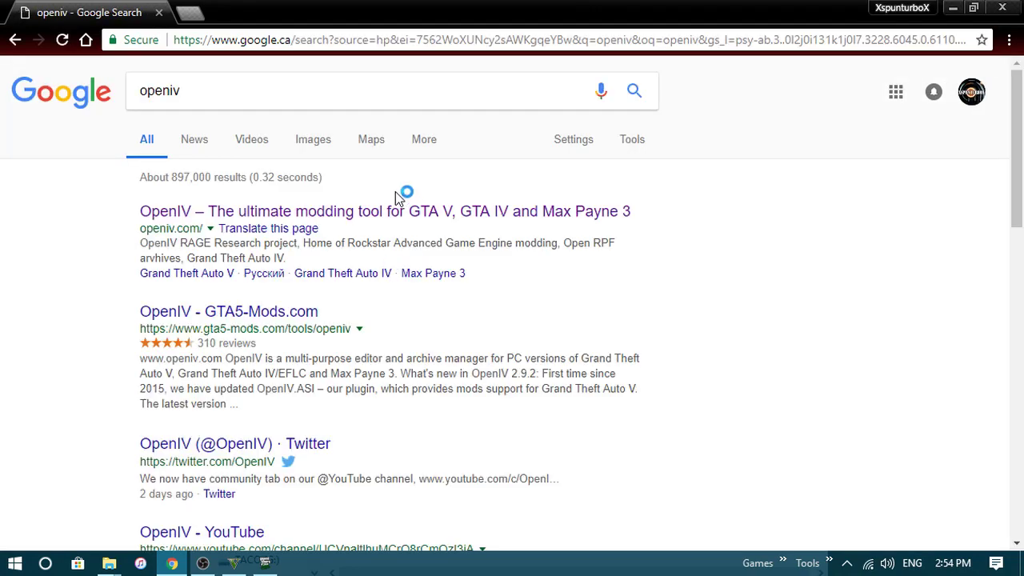
# View the OpenIV download page from the search results, and close the browser and both open folder windows.
pyautogui.click(195, 209)
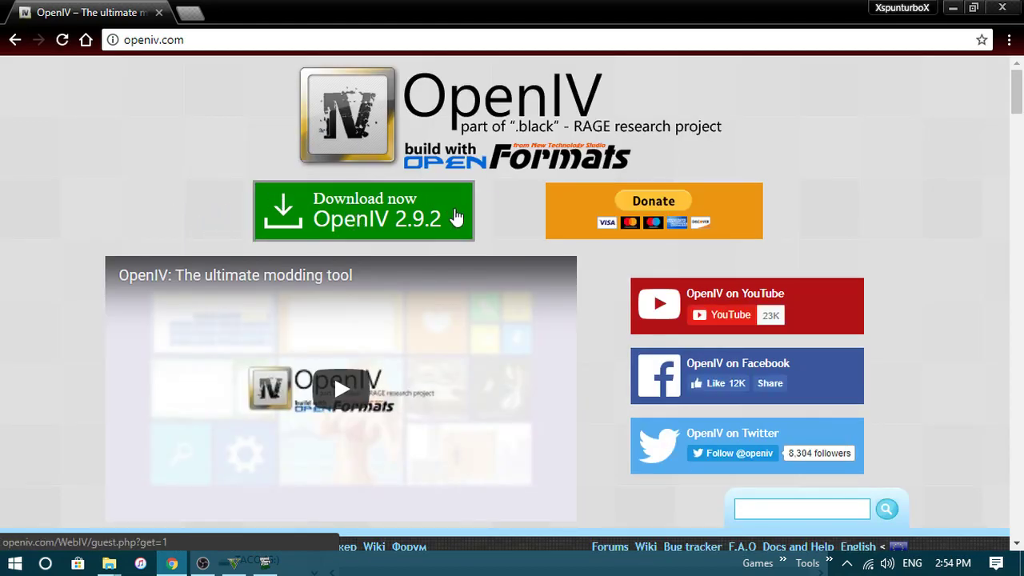
pyautogui.click(1003, 7)
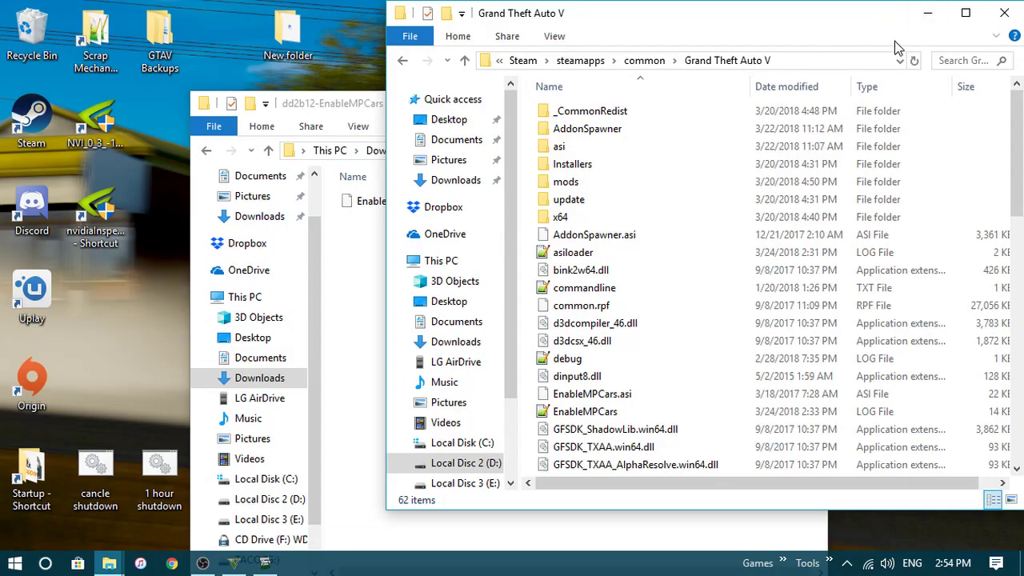
pyautogui.click(1003, 14)
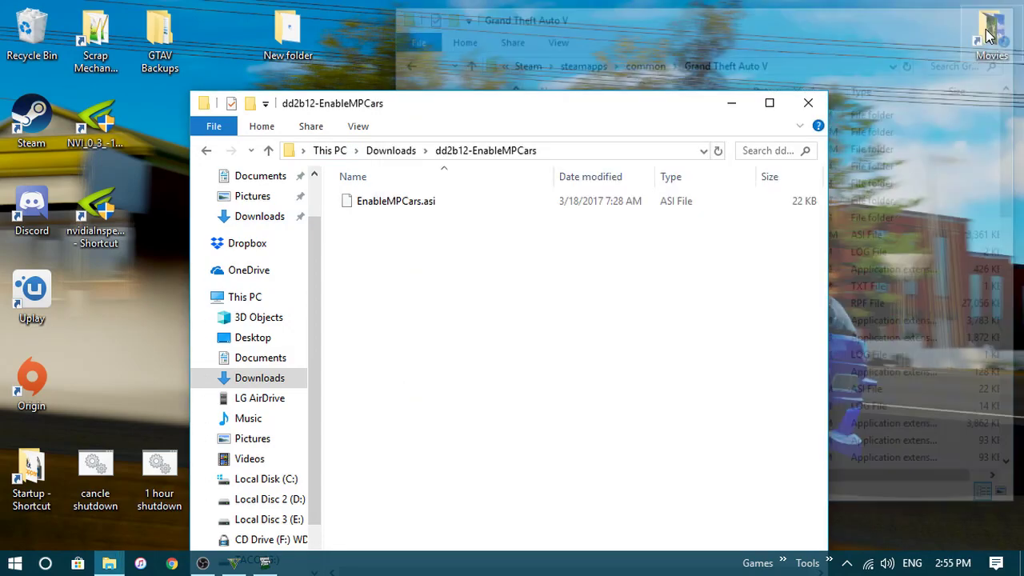
pyautogui.click(807, 103)
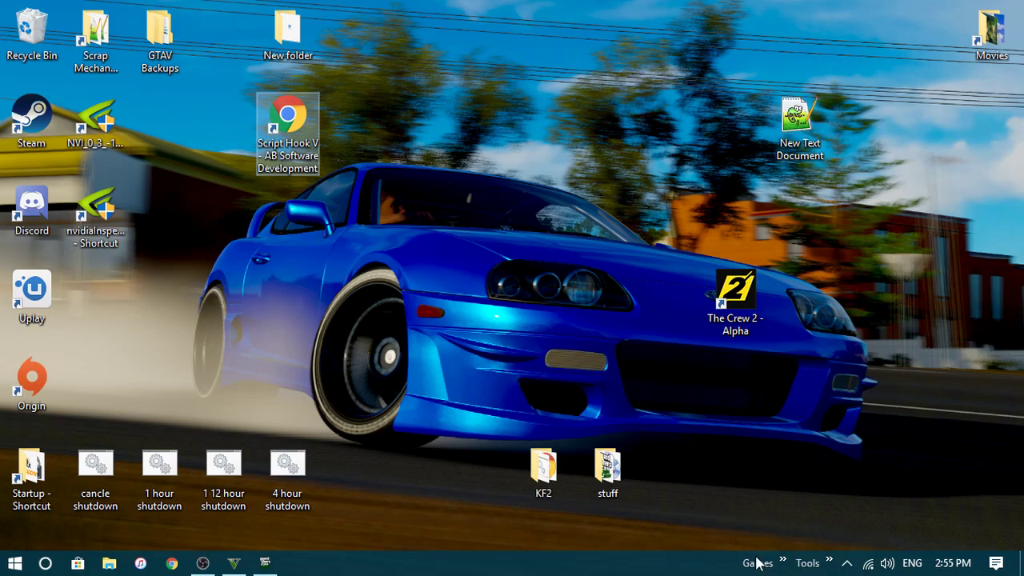
# Browse to Steam\steamapps\common on Local Disc 2 (D:) and bring up the available actions for the Grand Theft Auto V folder.
pyautogui.click(108, 563)
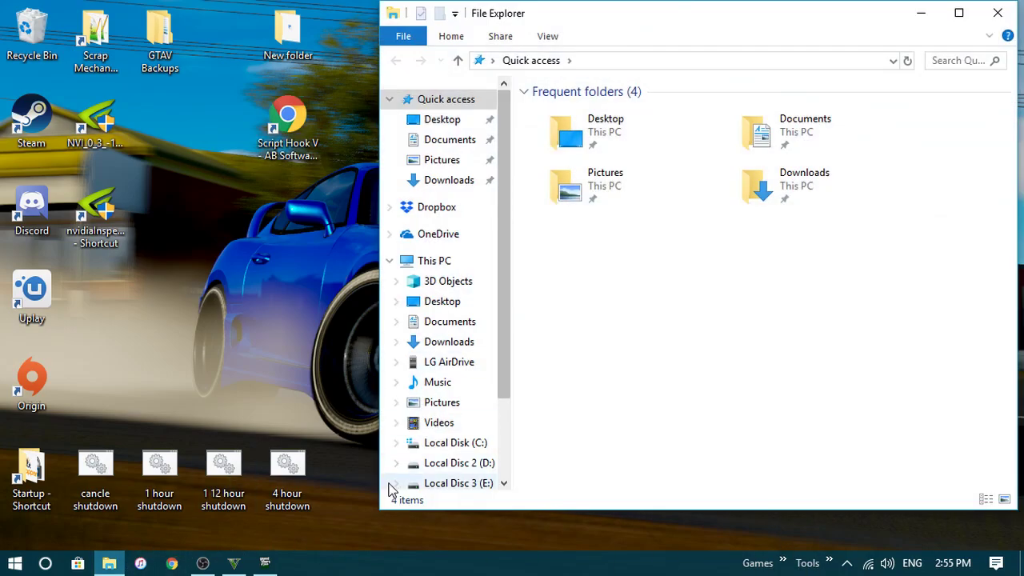
pyautogui.click(452, 463)
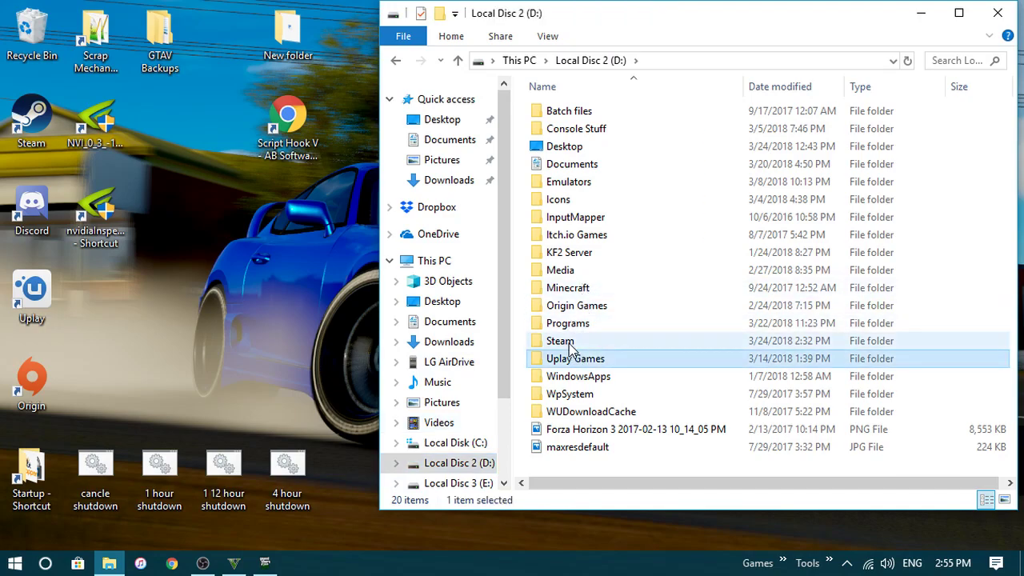
pyautogui.doubleClick(560, 342)
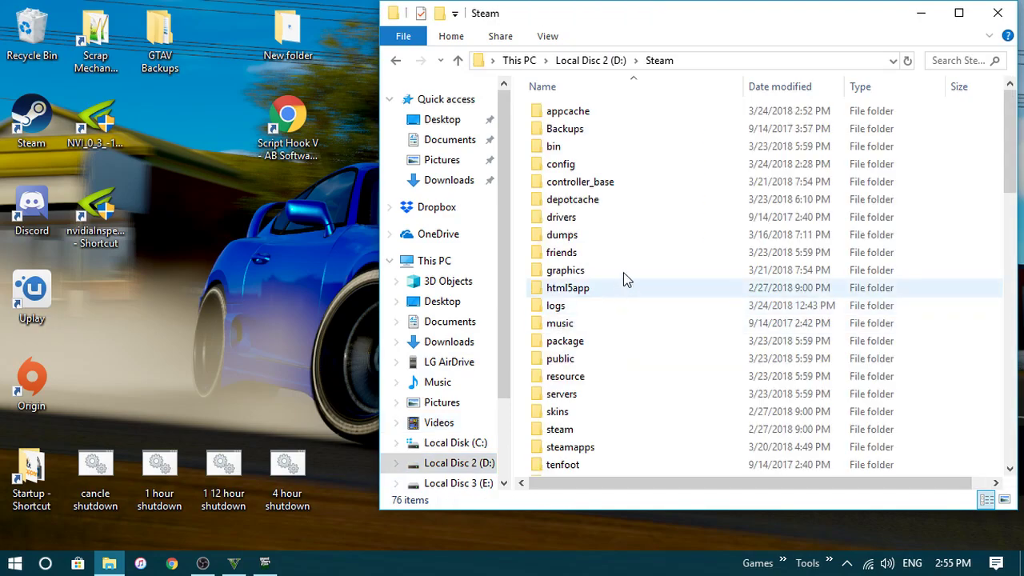
pyautogui.doubleClick(580, 453)
pyautogui.doubleClick(569, 112)
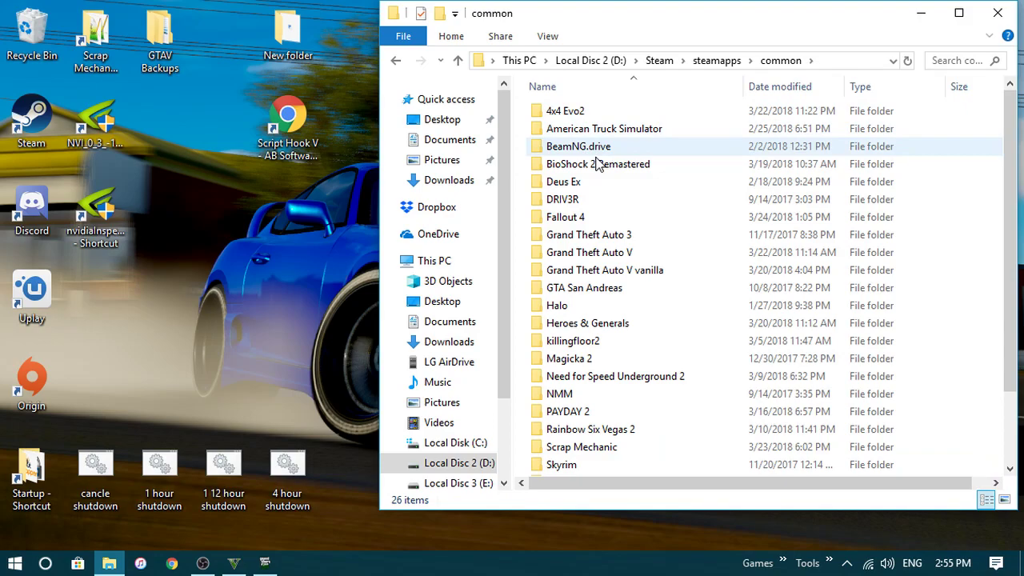
pyautogui.rightClick(605, 254)
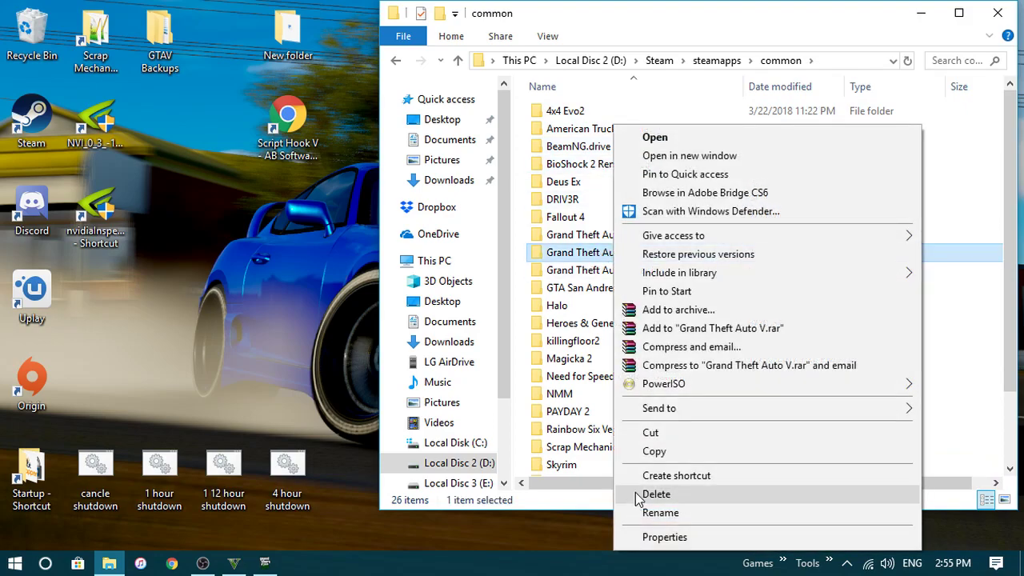
# Retrace the path from the Steam folder through steamapps and common to the Grand Theft Auto V folder, and close the window.
pyautogui.click(396, 61)
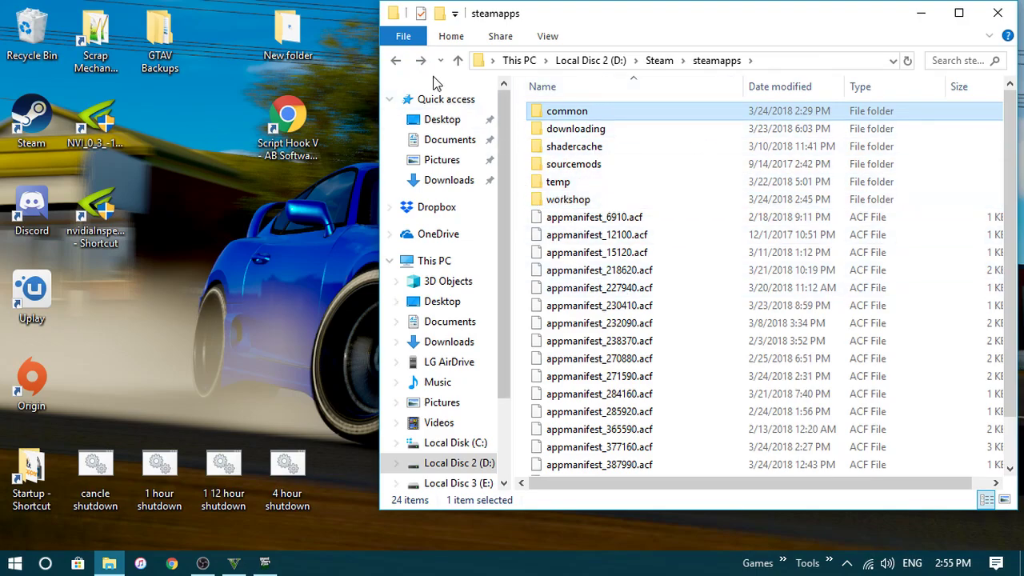
pyautogui.click(392, 62)
pyautogui.scroll(-4, 599, 416)
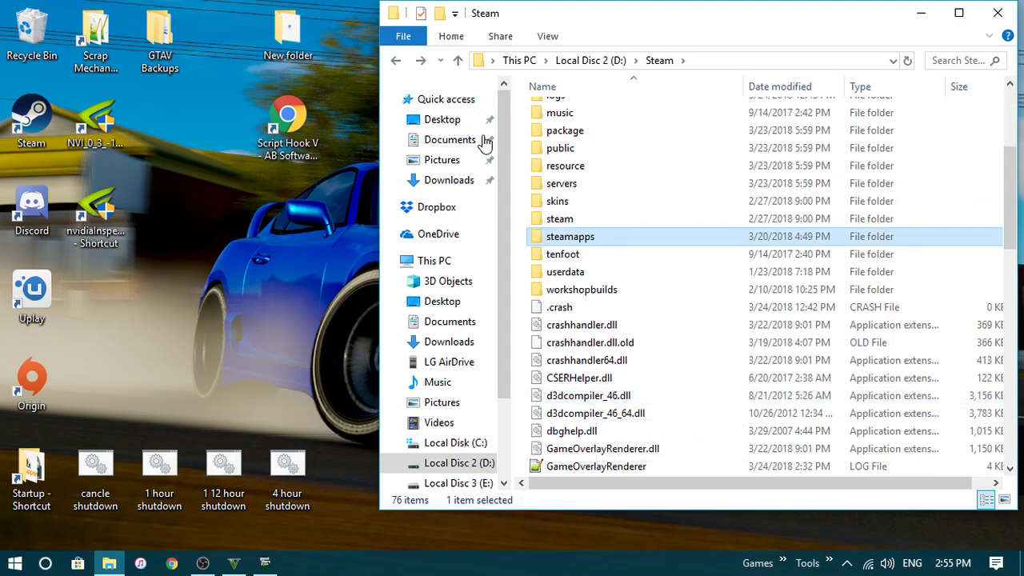
pyautogui.doubleClick(554, 236)
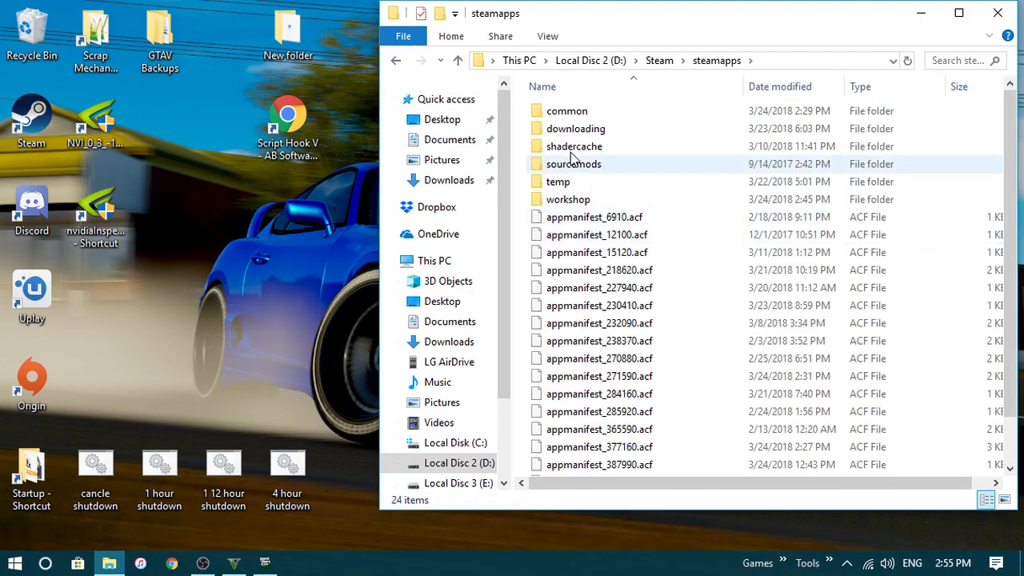
pyautogui.doubleClick(550, 109)
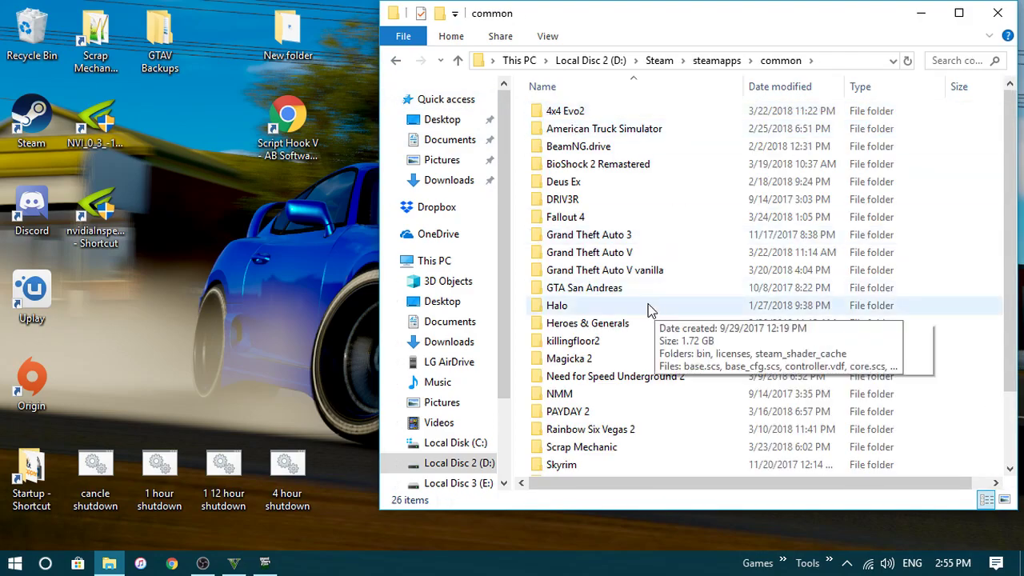
pyautogui.doubleClick(628, 260)
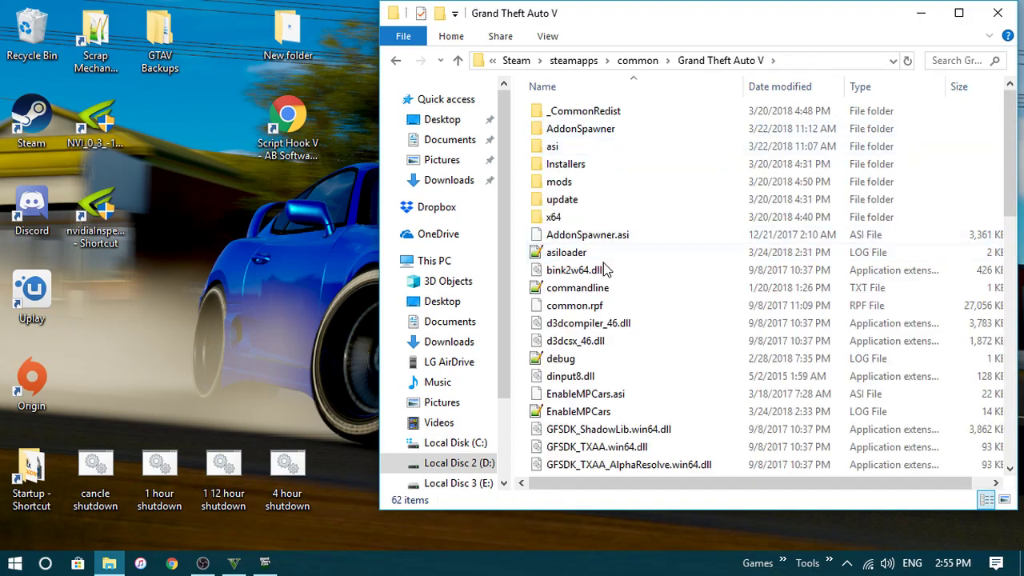
pyautogui.click(395, 61)
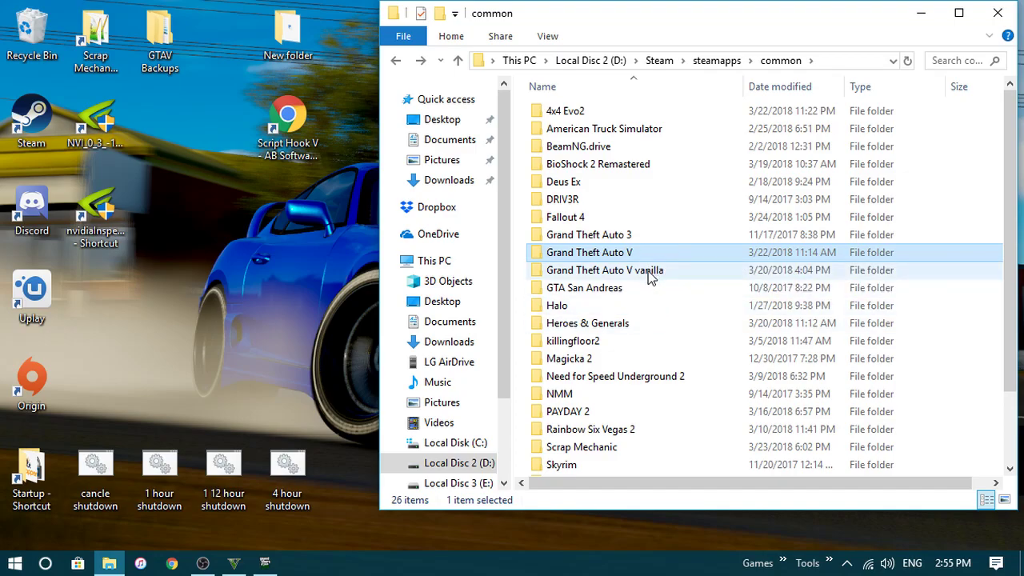
pyautogui.click(997, 13)
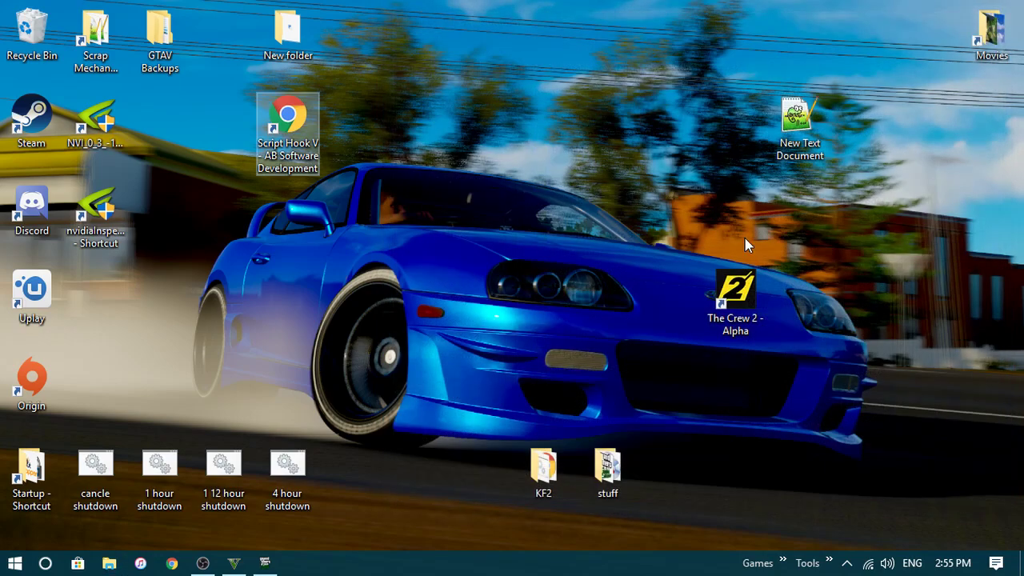
# Launch OpenIV from the desktop's stuff folder with the running save editor closed, and load Grand Theft Auto V for Windows.
pyautogui.doubleClick(608, 465)
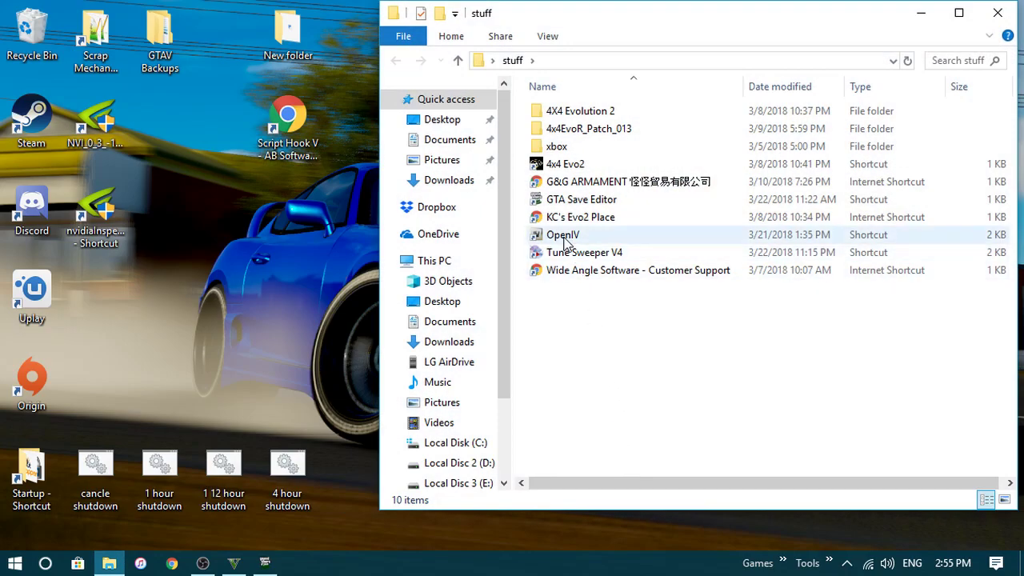
pyautogui.click(564, 238)
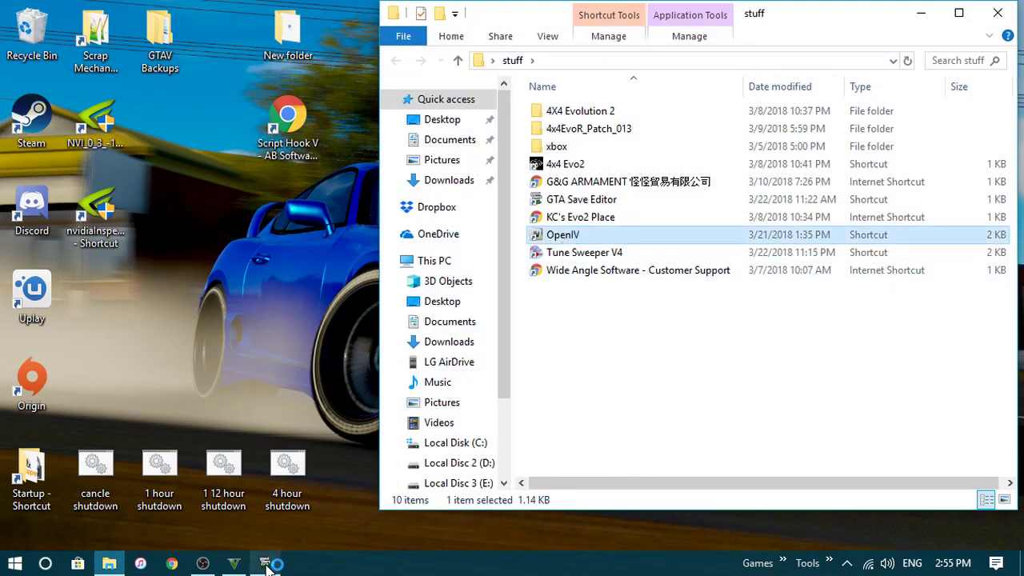
pyautogui.moveTo(266, 562)
pyautogui.click(342, 443)
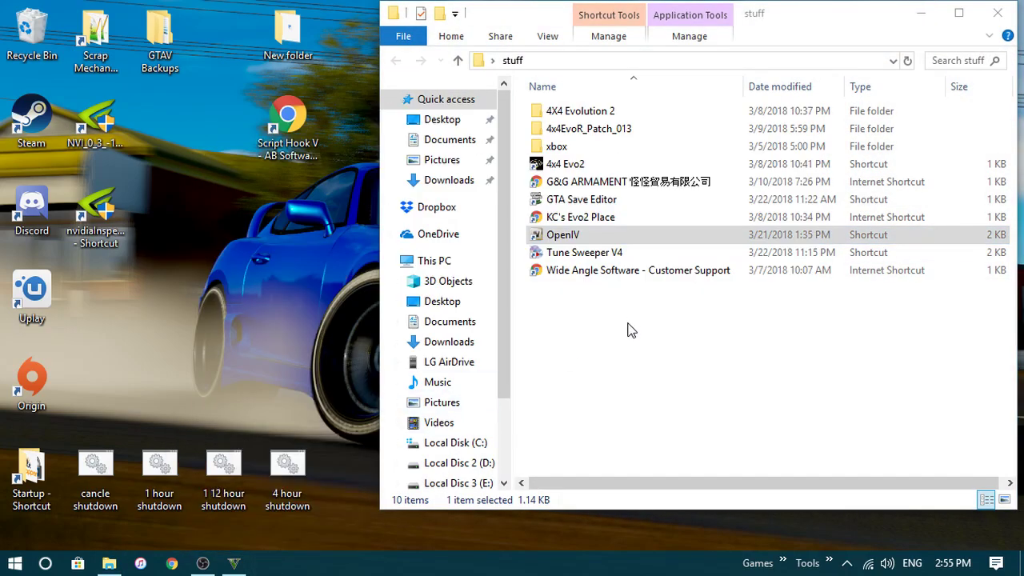
pyautogui.doubleClick(576, 234)
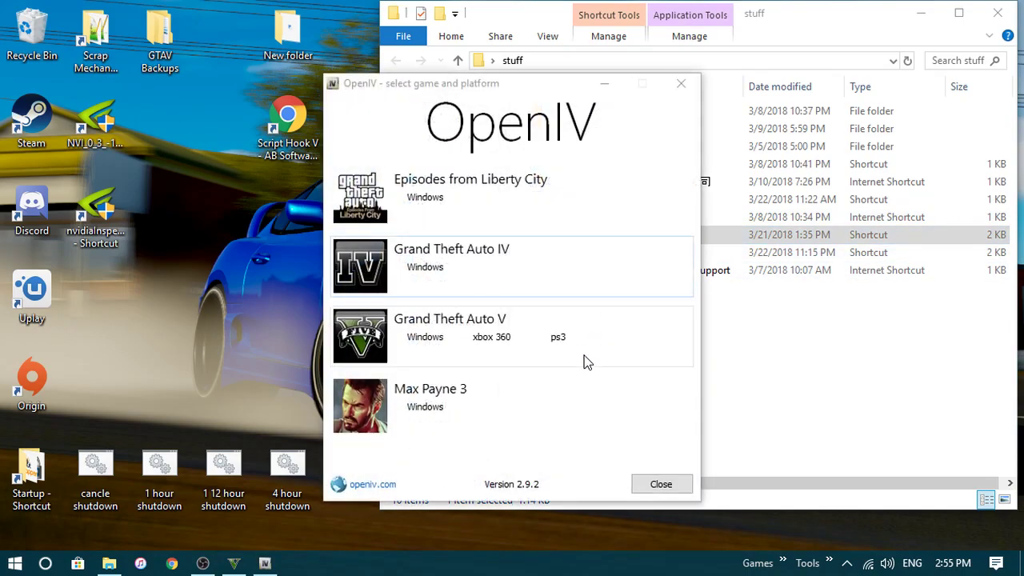
pyautogui.click(428, 339)
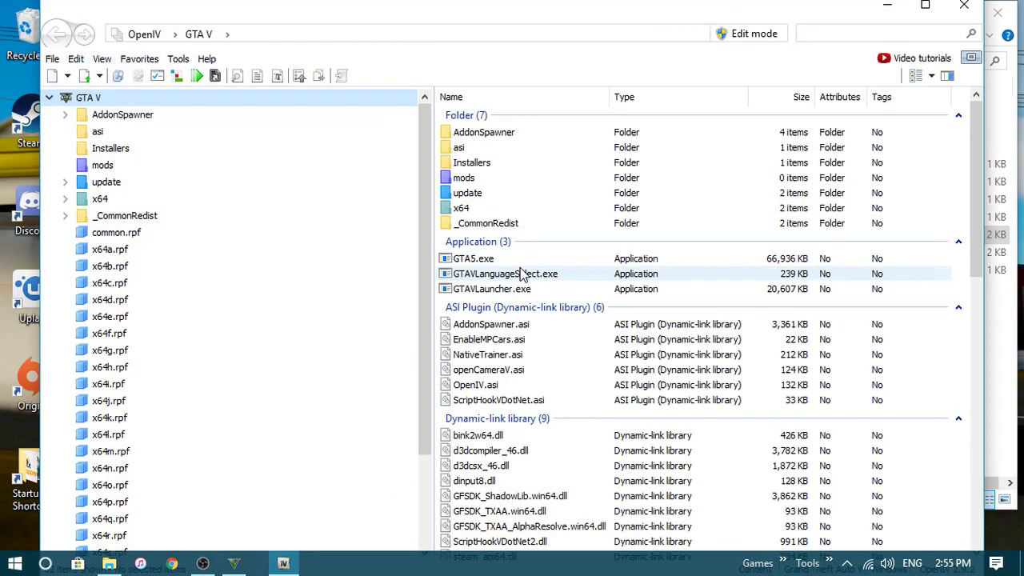
# Check the ASI Loader, OpenIV.ASI and openCamera entries in the ASI Manager, and close OpenIV.
pyautogui.click(158, 76)
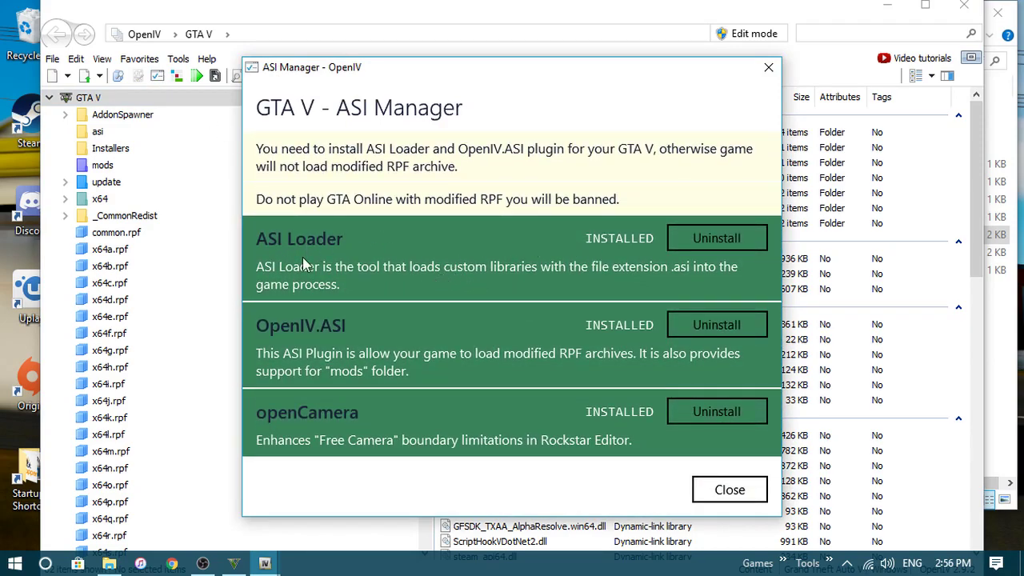
pyautogui.click(728, 492)
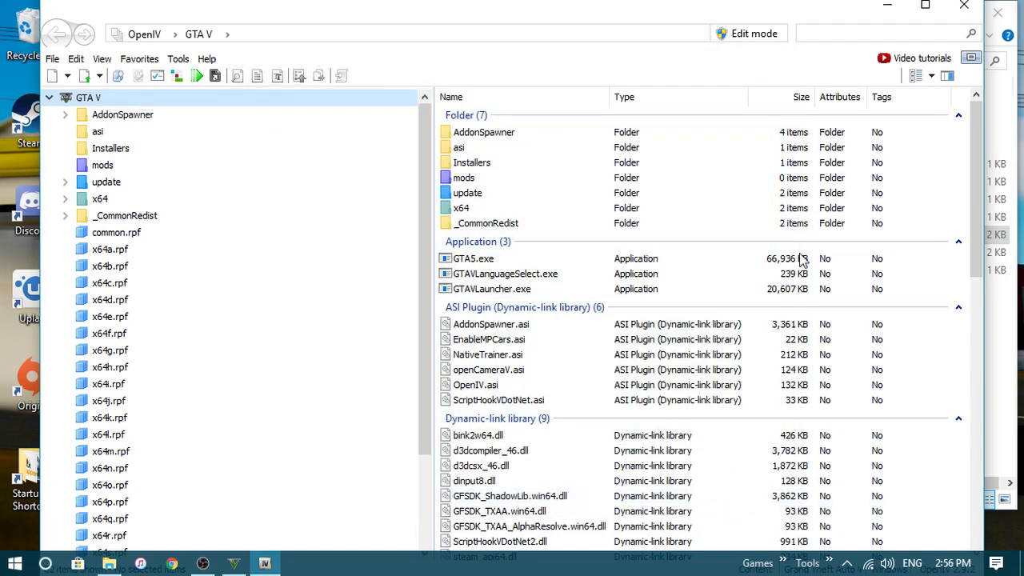
pyautogui.click(964, 6)
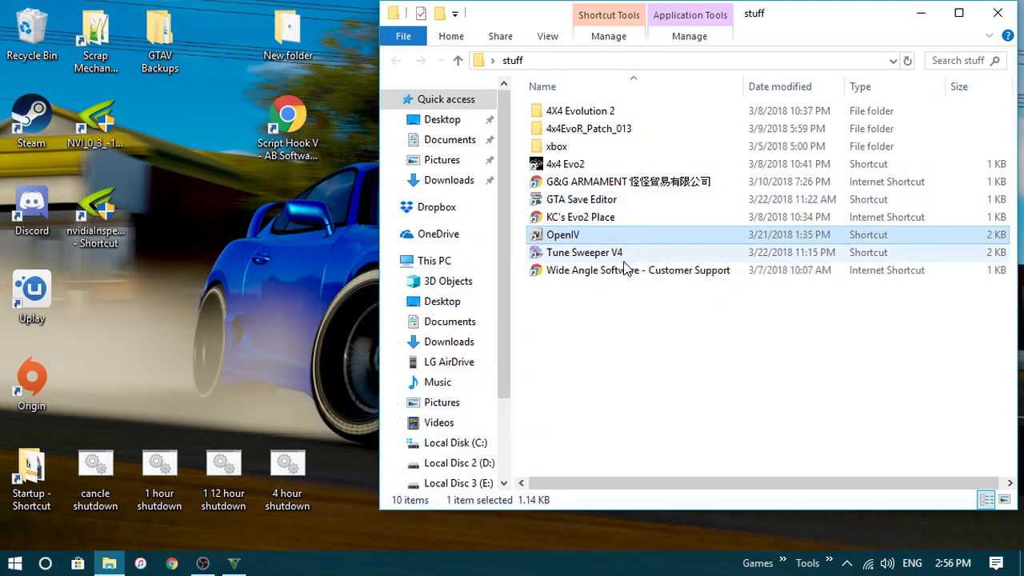
# Launch GTA Save Editor from the stuff folder and open its Grand Theft Auto V editor.
pyautogui.click(555, 203)
pyautogui.doubleClick(556, 202)
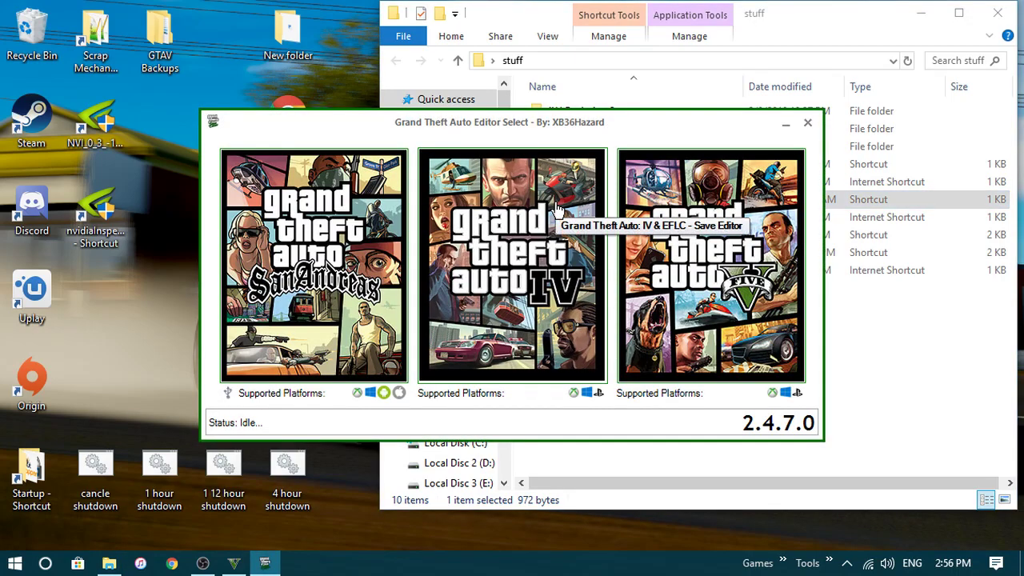
pyautogui.click(694, 212)
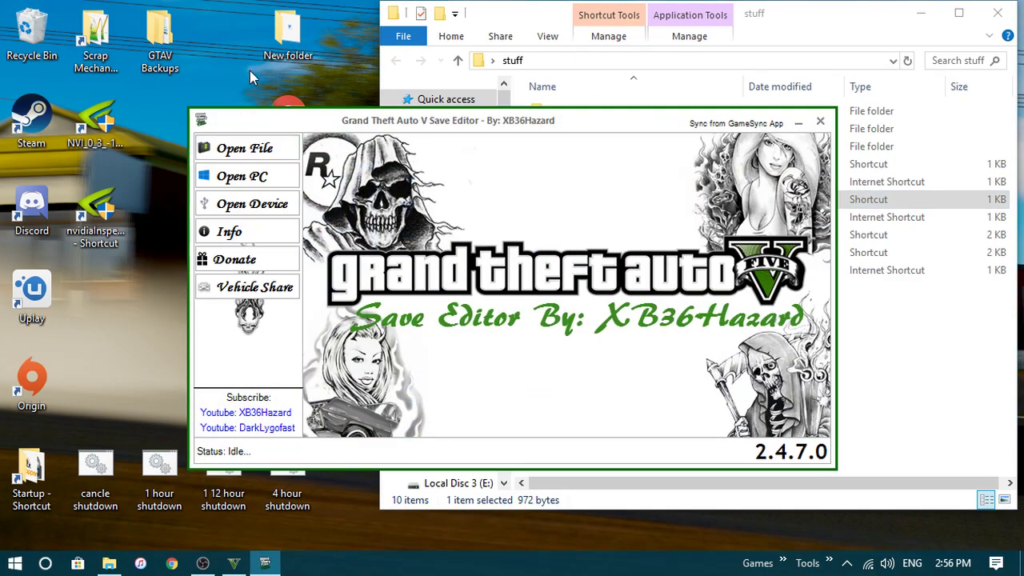
pyautogui.moveTo(534, 124); pyautogui.dragTo(592, 125)
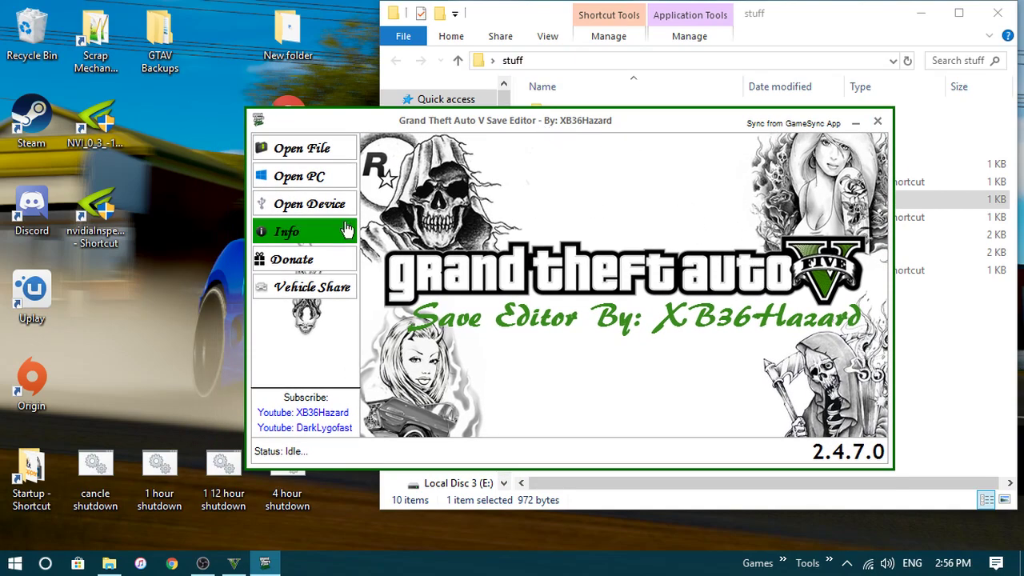
# Open the PC save "Stingers (59.2%)", file SGTA50000, and make a backup before editing.
pyautogui.click(324, 176)
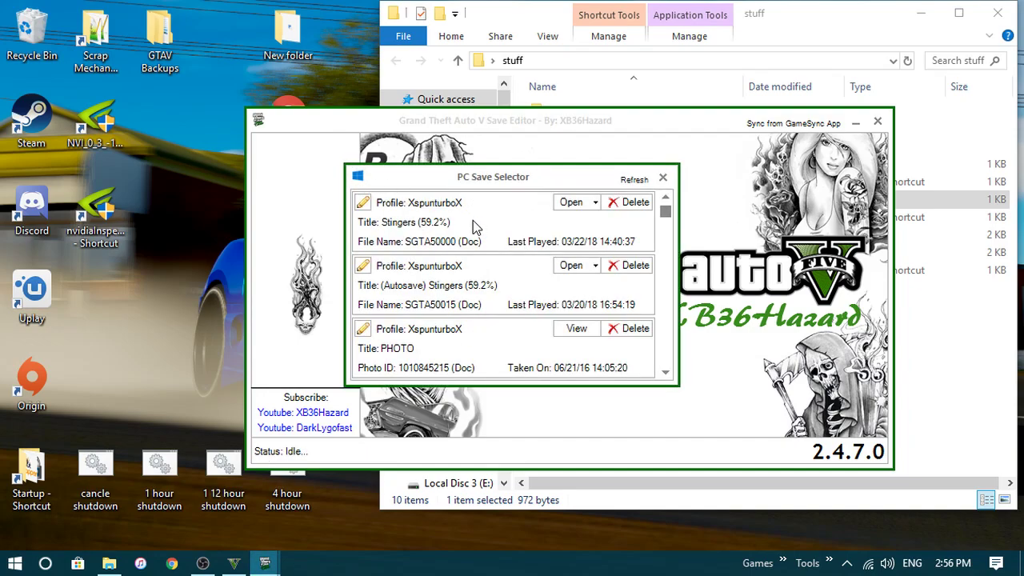
pyautogui.click(455, 229)
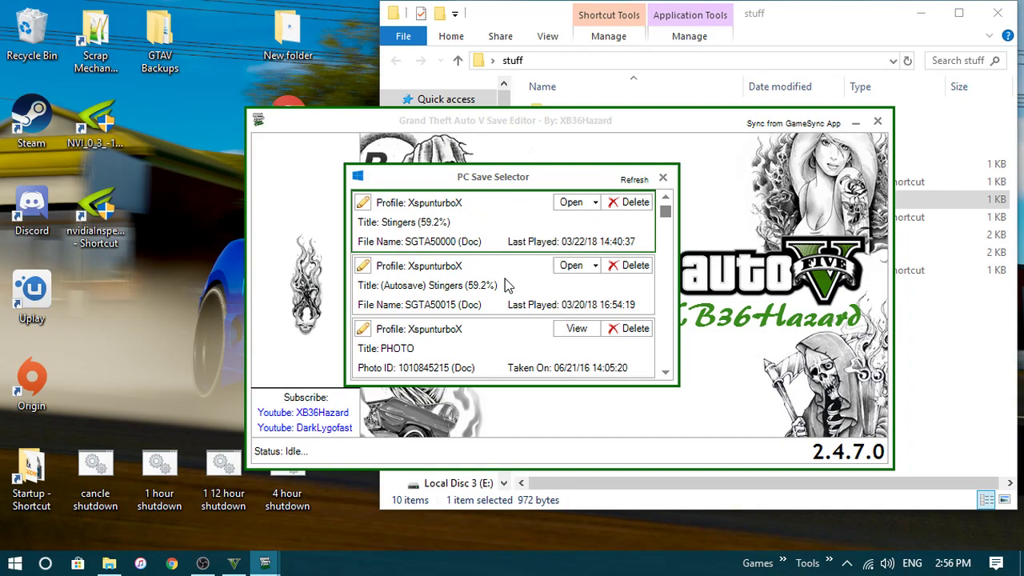
pyautogui.click(560, 205)
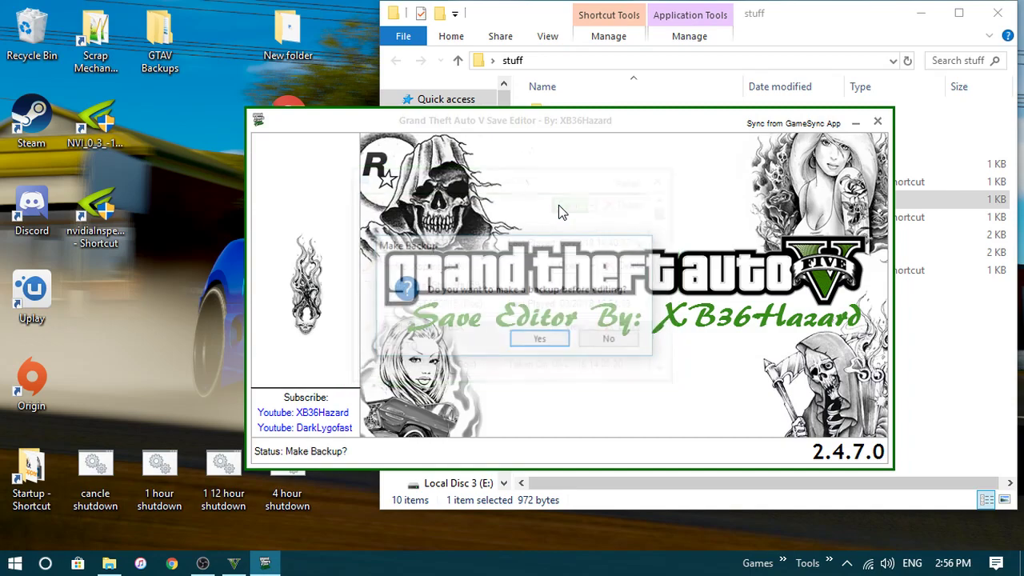
pyautogui.click(533, 336)
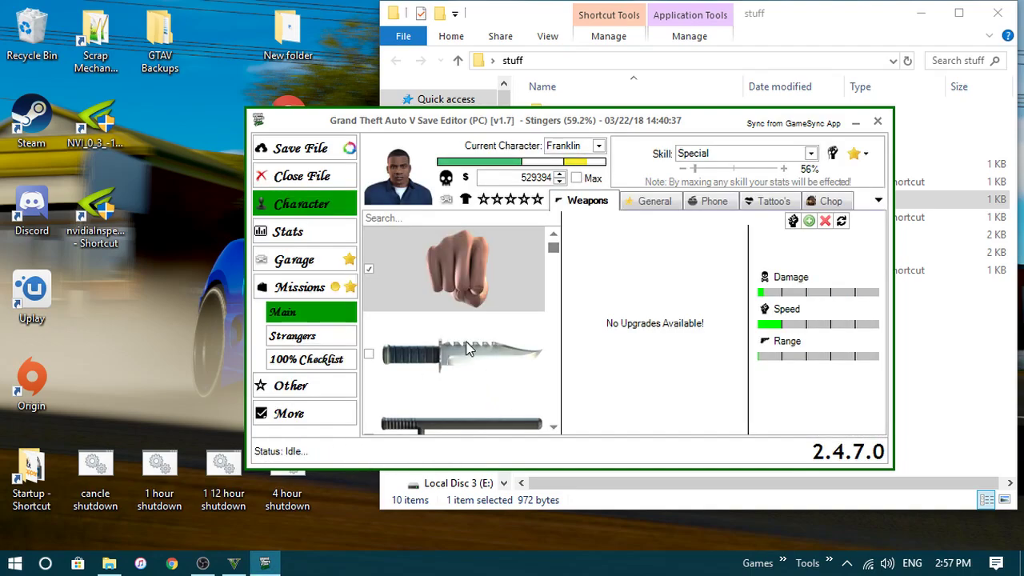
# Open Franklin's Impound in the garage editor and select its first empty vehicle slot.
pyautogui.click(287, 264)
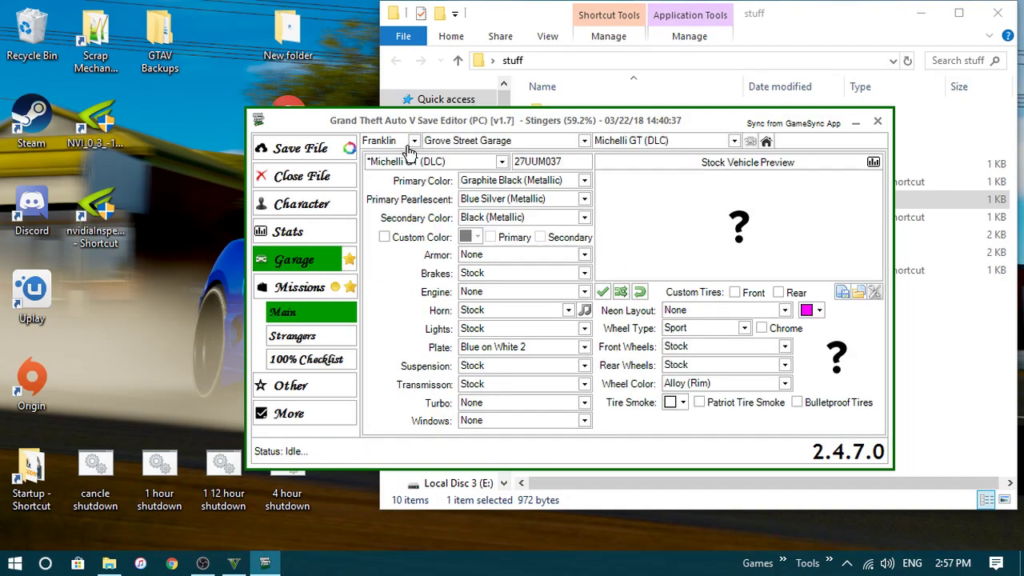
pyautogui.click(586, 144)
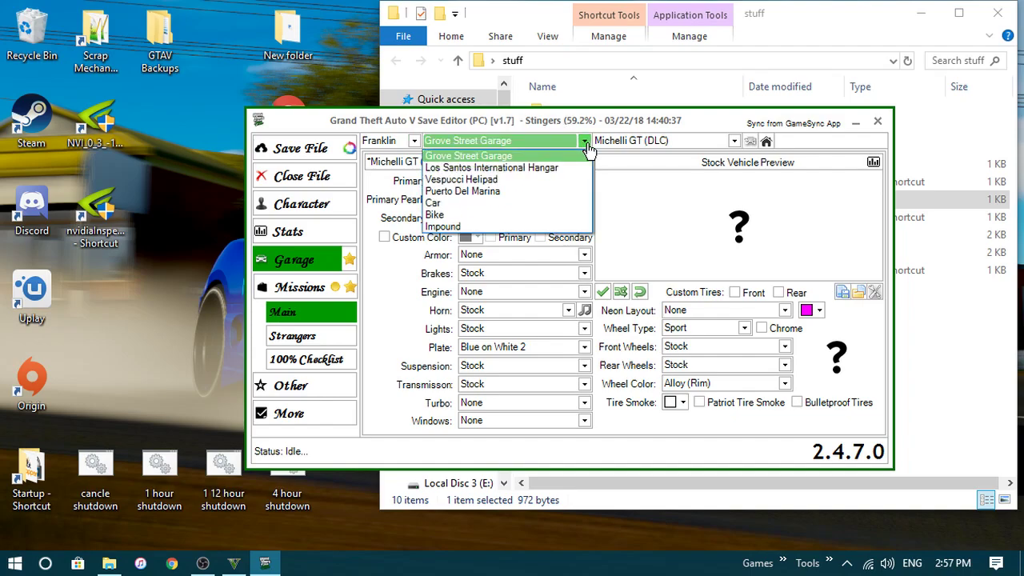
pyautogui.click(448, 227)
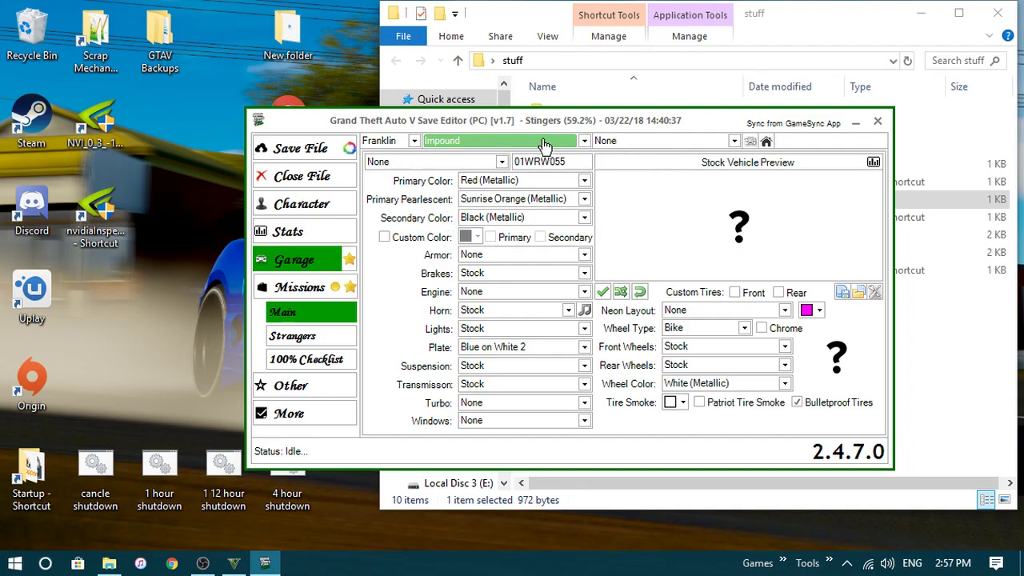
pyautogui.click(413, 142)
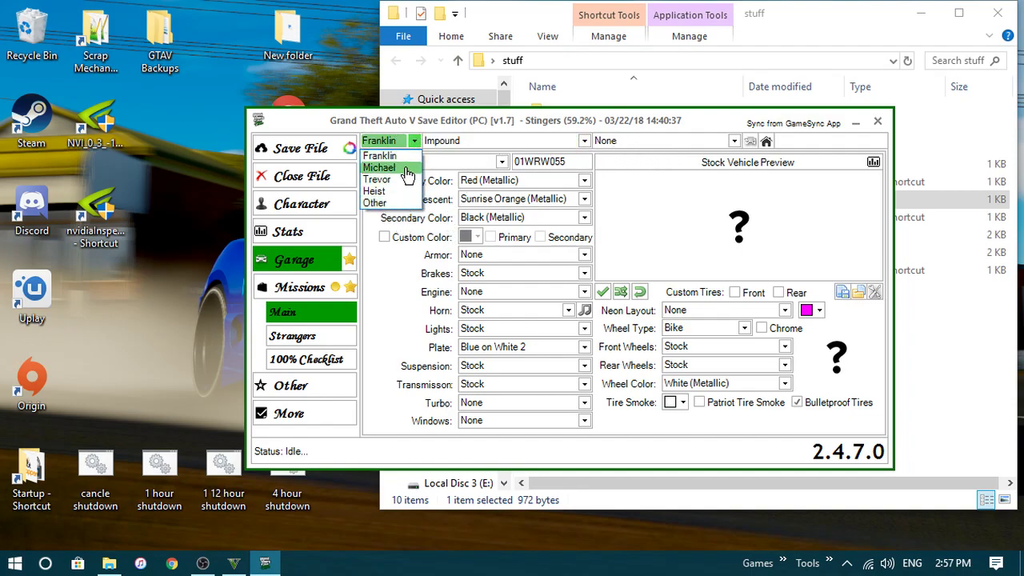
pyautogui.click(558, 140)
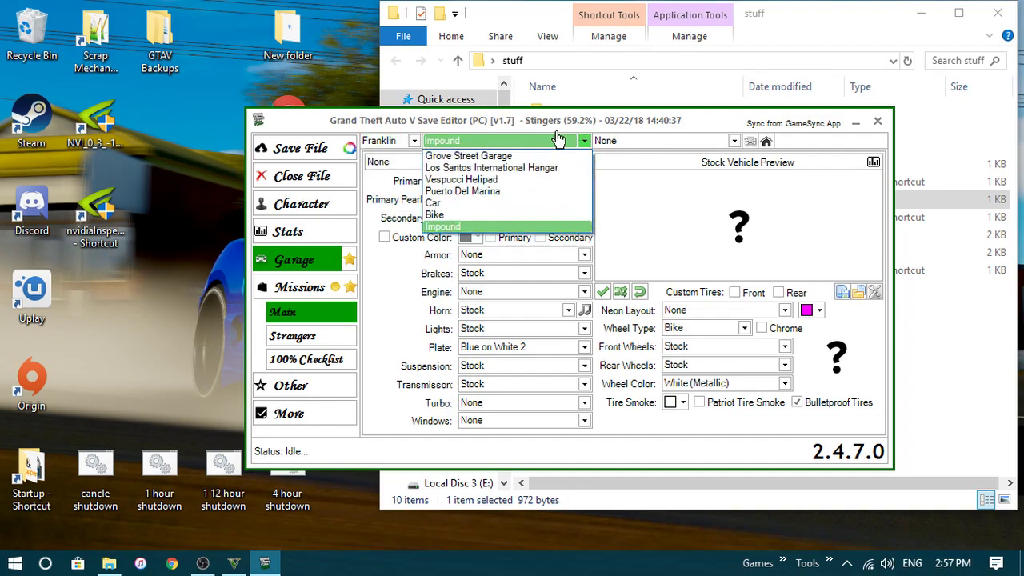
pyautogui.click(445, 227)
pyautogui.click(732, 142)
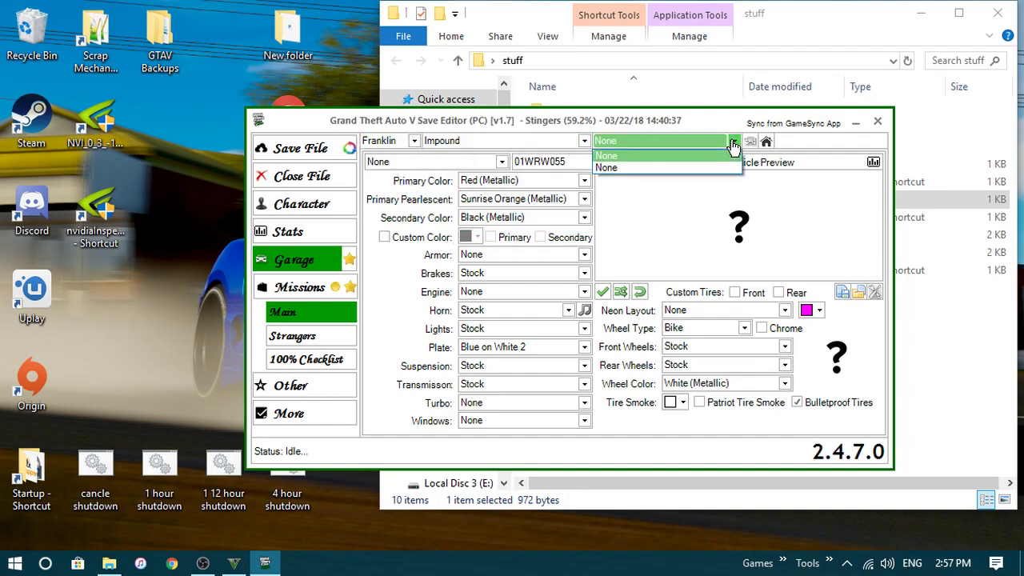
pyautogui.click(608, 156)
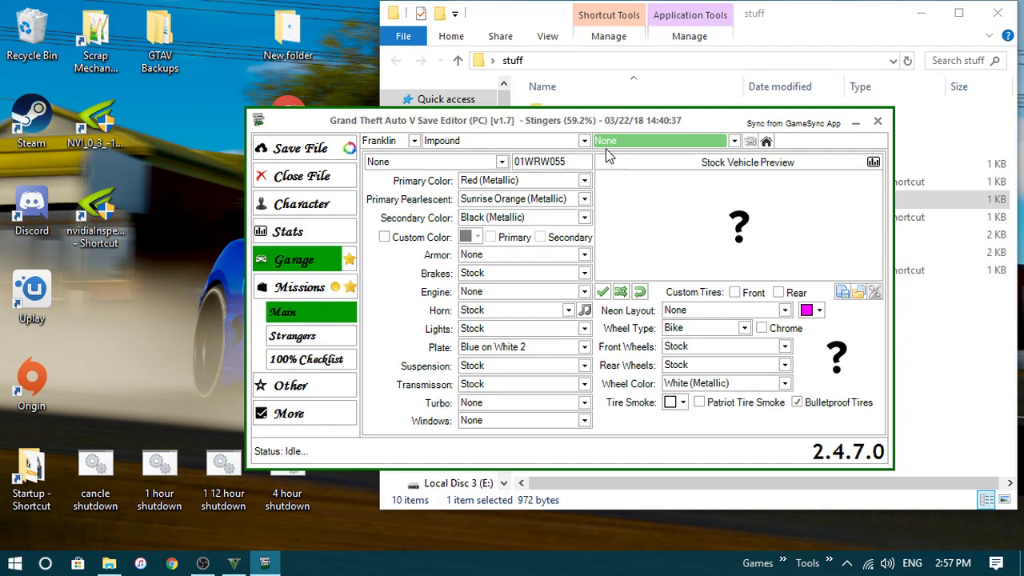
# Set the selected impound vehicle to *Jester Classic (DLC) and save the file.
pyautogui.click(502, 162)
pyautogui.scroll(8, 498, 192)
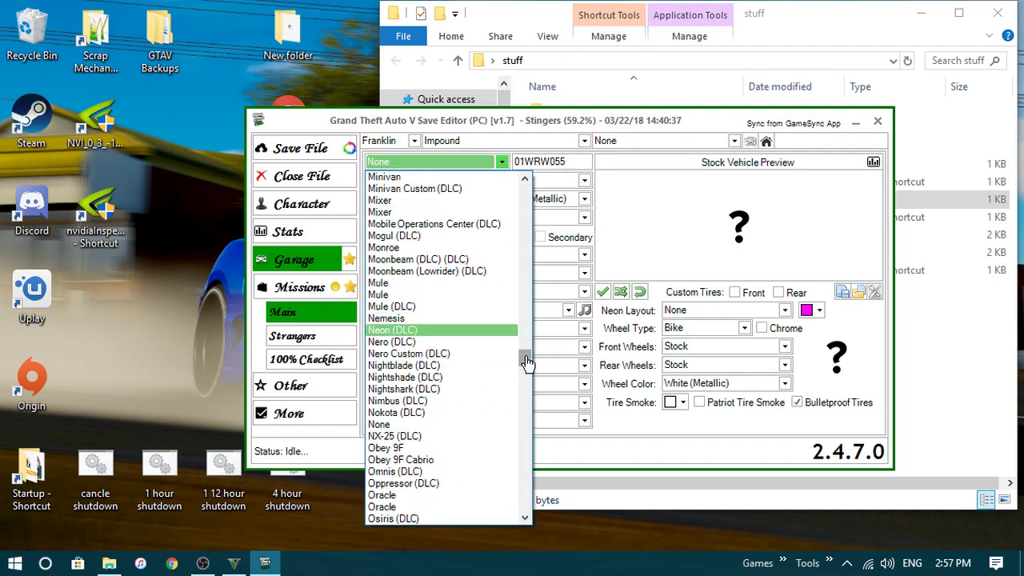
pyautogui.moveTo(528, 362); pyautogui.dragTo(521, 172)
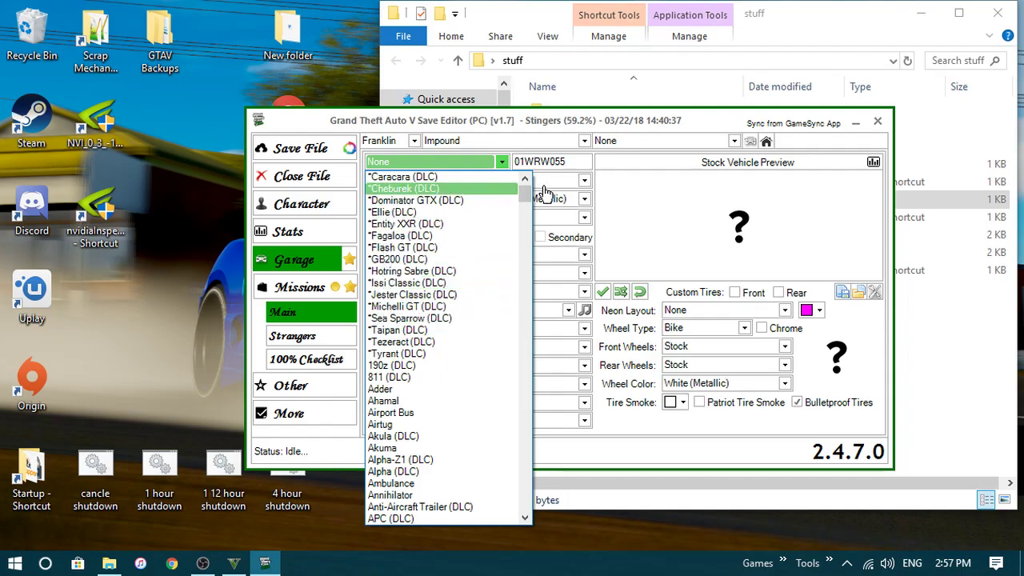
pyautogui.moveTo(528, 200)
pyautogui.mouseDown()
pyautogui.moveTo(521, 416)
pyautogui.moveTo(523, 185)
pyautogui.mouseUp()
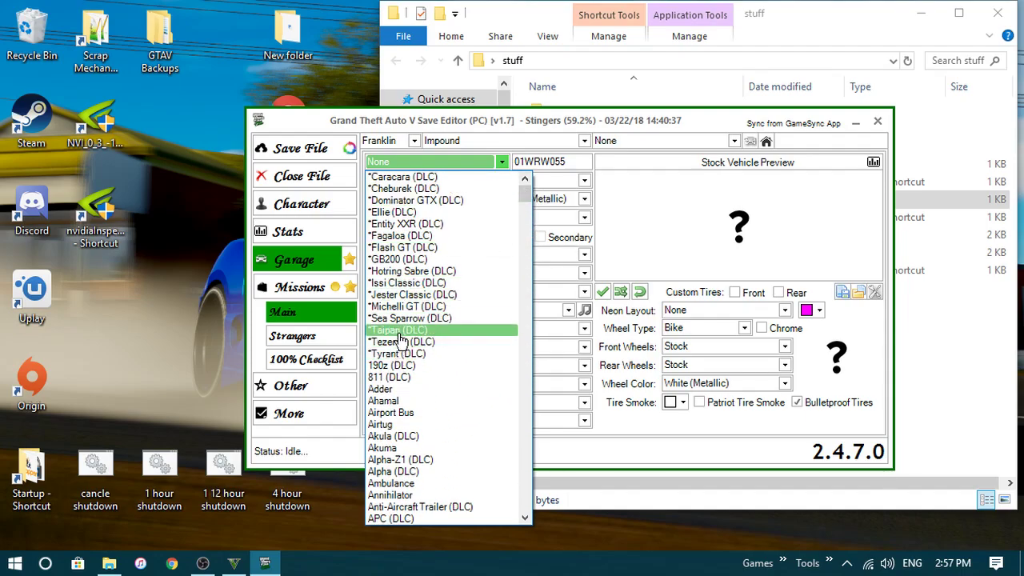
pyautogui.click(446, 296)
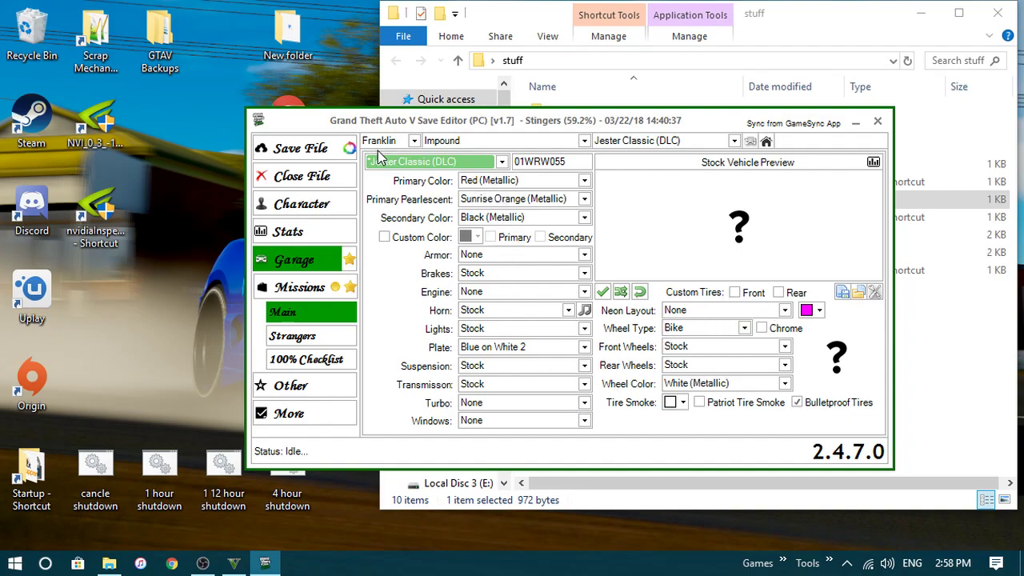
pyautogui.click(311, 152)
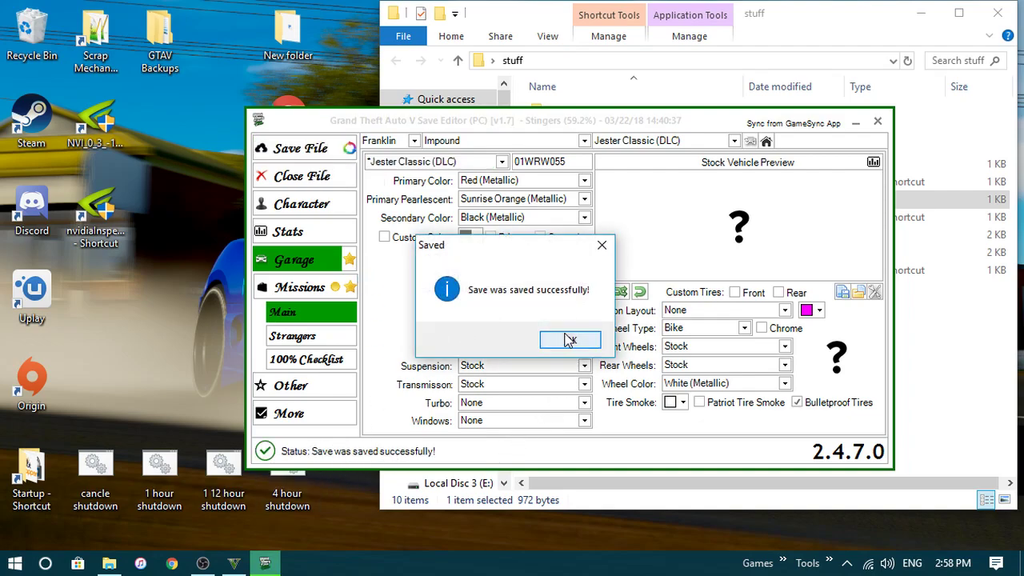
pyautogui.click(567, 339)
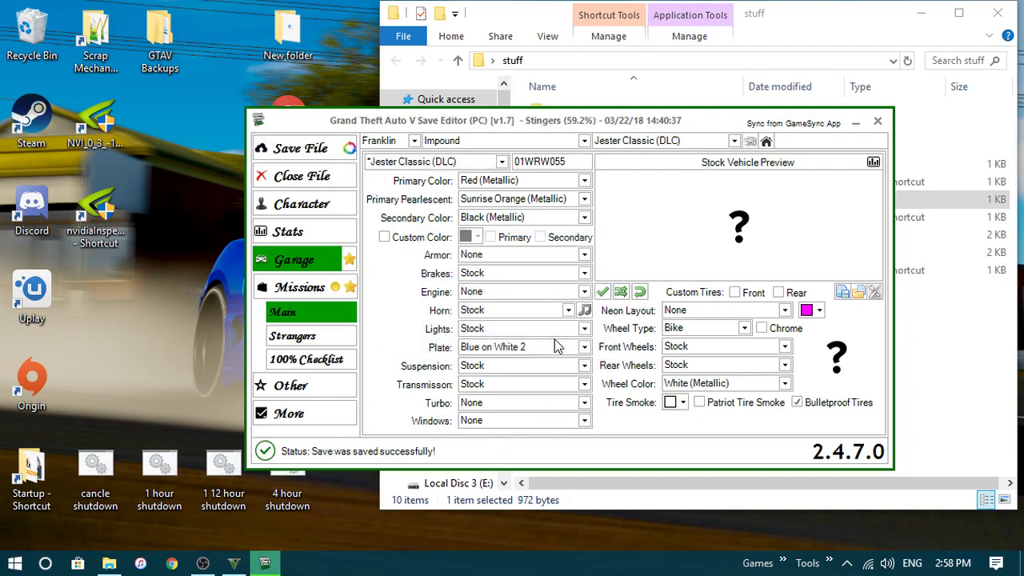
# Switch to OBS and set the Game Capture source to capture the GTA Save Editor window.
pyautogui.click(204, 562)
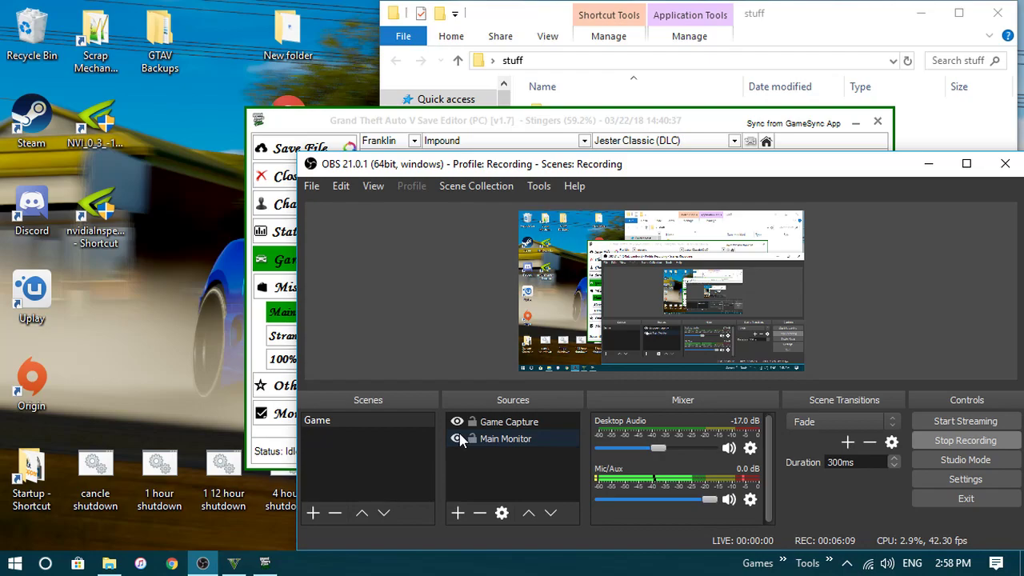
pyautogui.rightClick(486, 424)
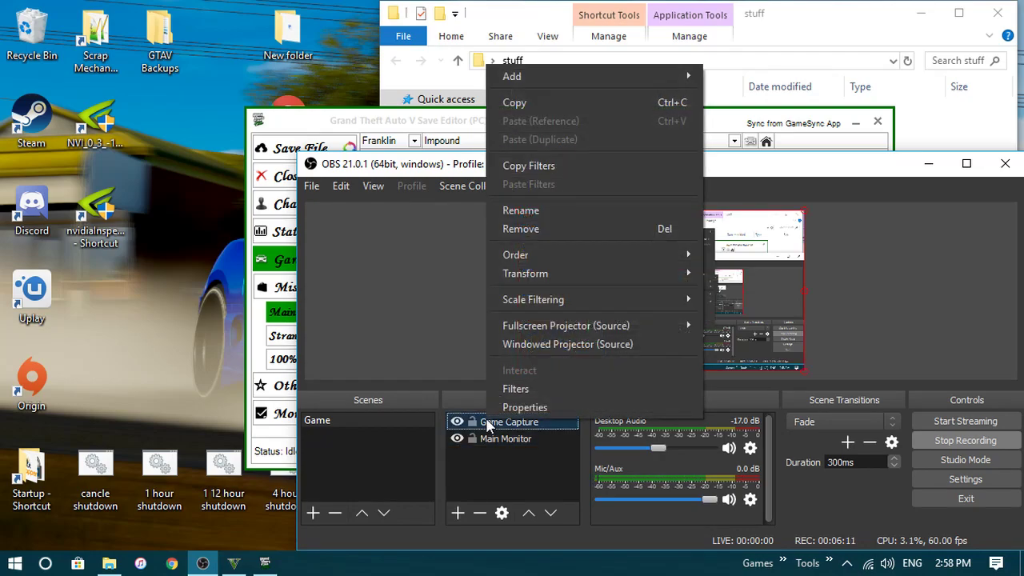
pyautogui.click(525, 407)
pyautogui.click(515, 391)
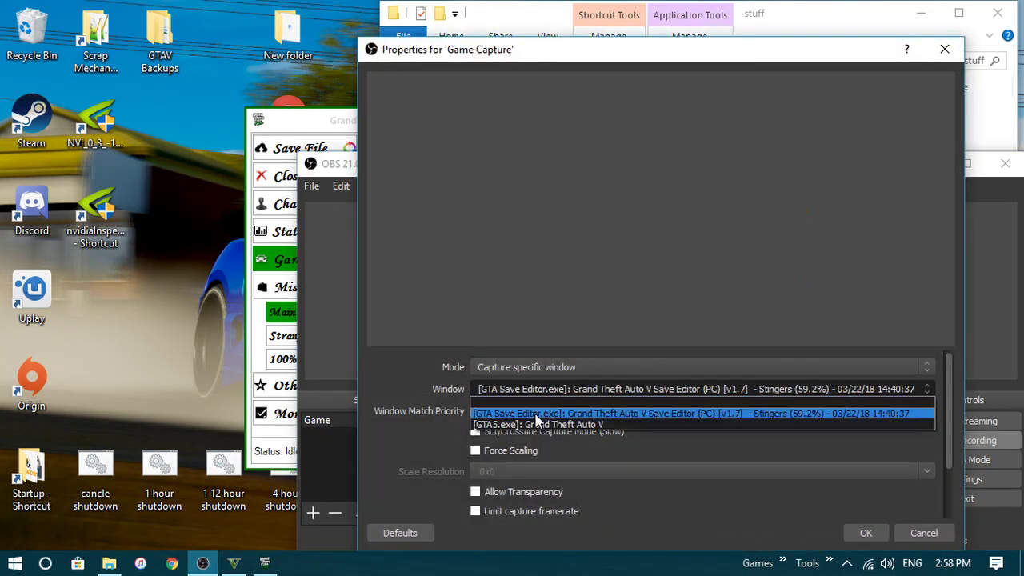
pyautogui.click(536, 414)
pyautogui.click(866, 532)
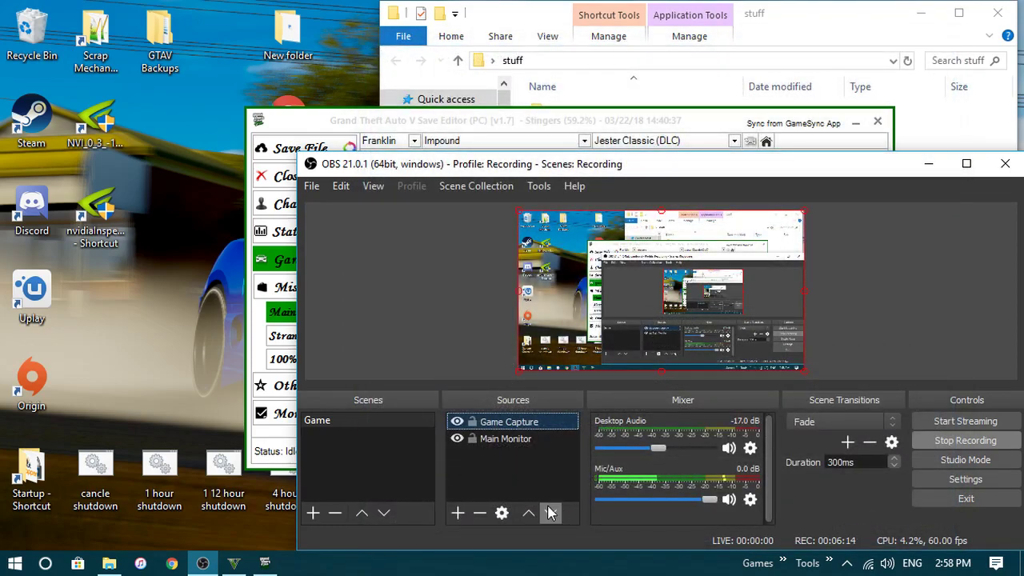
# Resize and reposition the capture source in the OBS preview.
pyautogui.click(486, 440)
pyautogui.click(491, 424)
pyautogui.moveTo(517, 369); pyautogui.dragTo(549, 340)
pyautogui.click(547, 351)
pyautogui.moveTo(596, 273)
pyautogui.mouseDown()
pyautogui.moveTo(604, 267)
pyautogui.moveTo(590, 286)
pyautogui.moveTo(606, 268)
pyautogui.mouseUp()
pyautogui.click(554, 339)
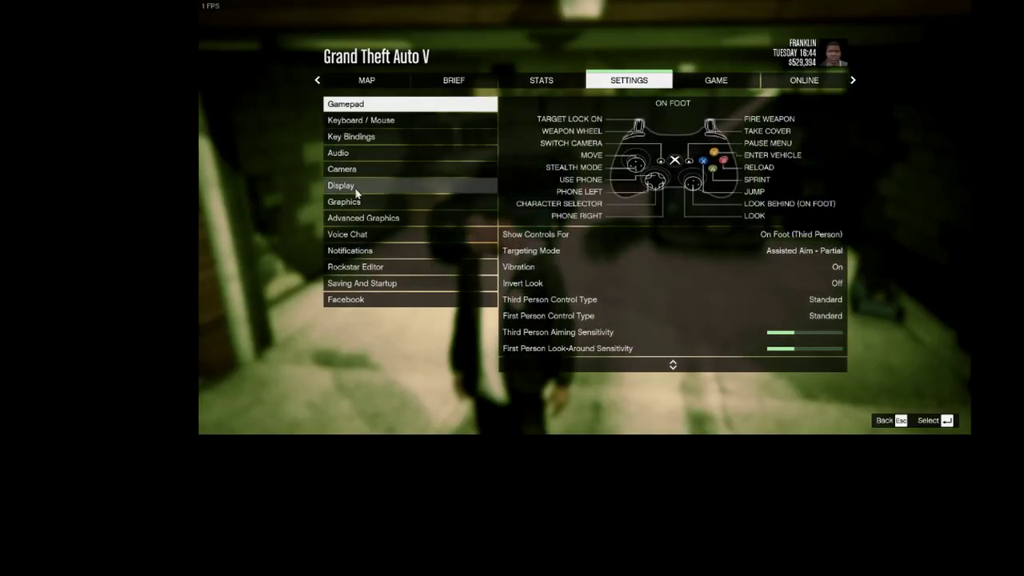
# Set the Screen Type in Grand Theft Auto V's graphics settings to Windowed.
pyautogui.click(357, 193)
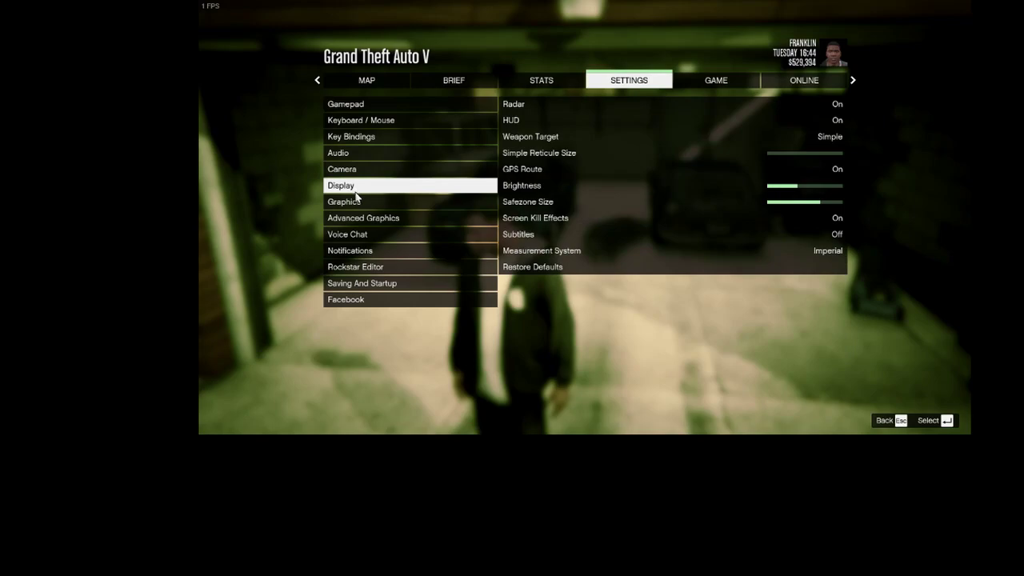
pyautogui.click(423, 205)
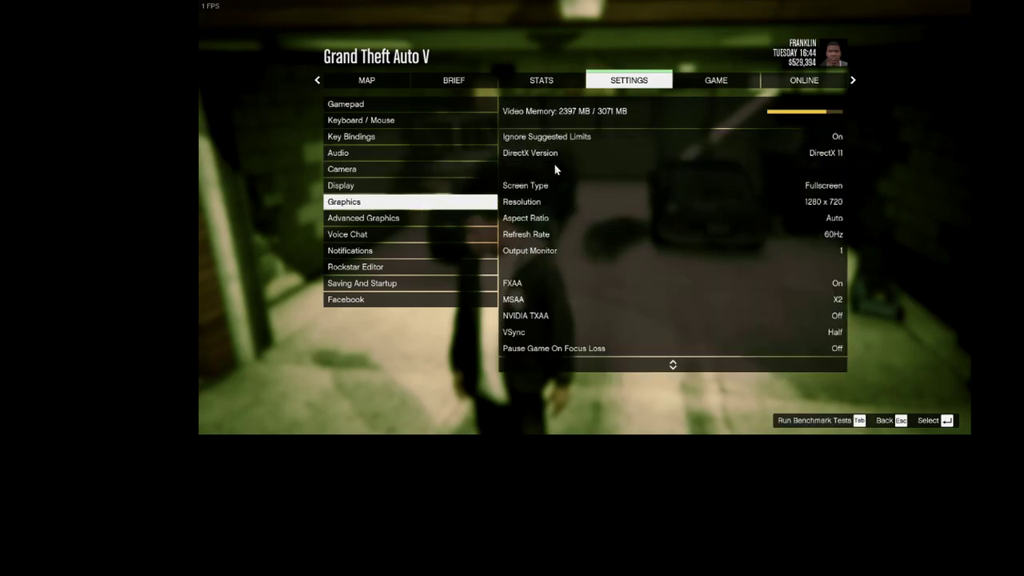
pyautogui.click(795, 188)
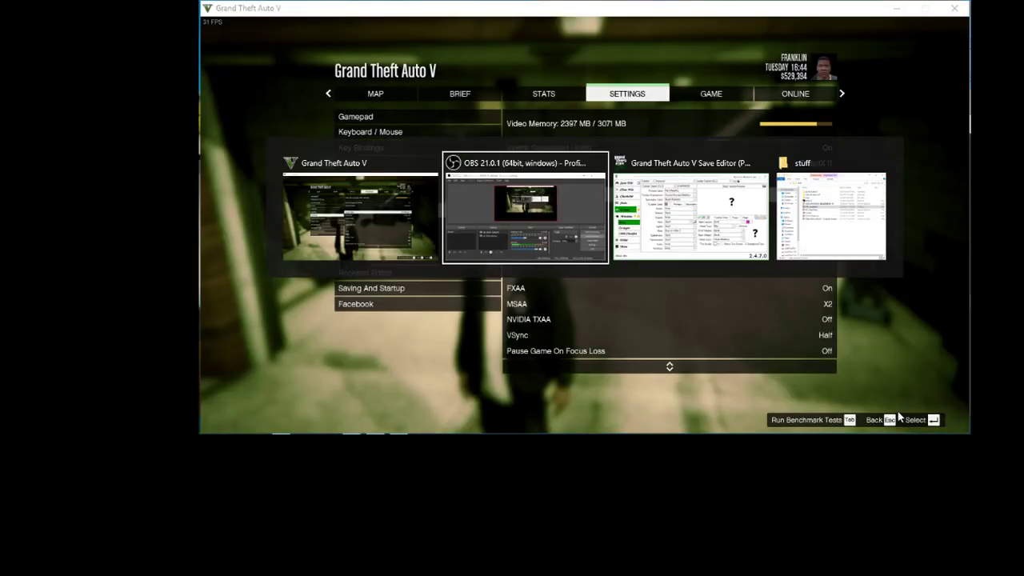
# In OBS, hide Game Capture and enlarge the Main Monitor source to fill the canvas, and return to the game.
pyautogui.click(592, 264)
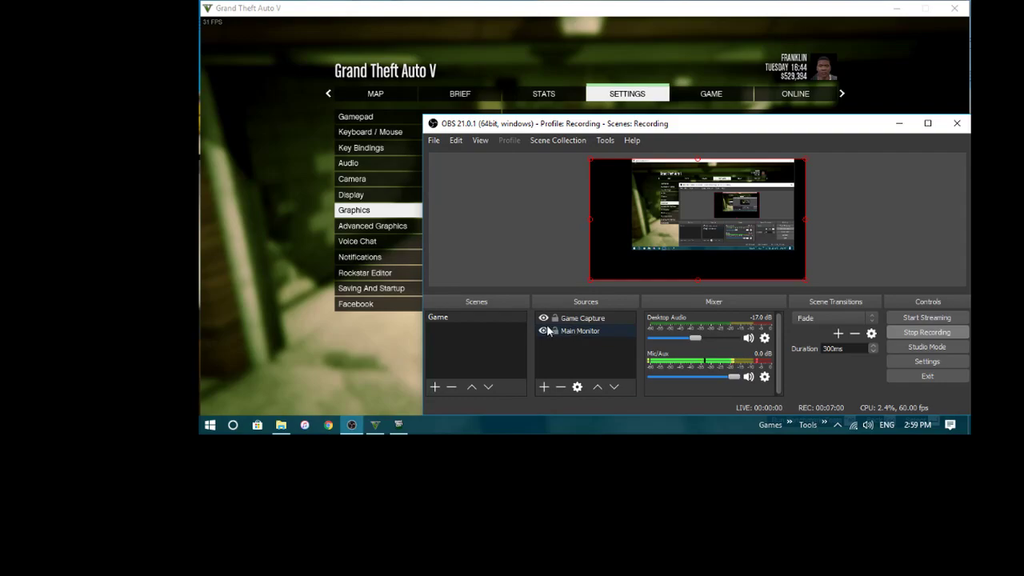
pyautogui.moveTo(617, 253); pyautogui.dragTo(592, 277)
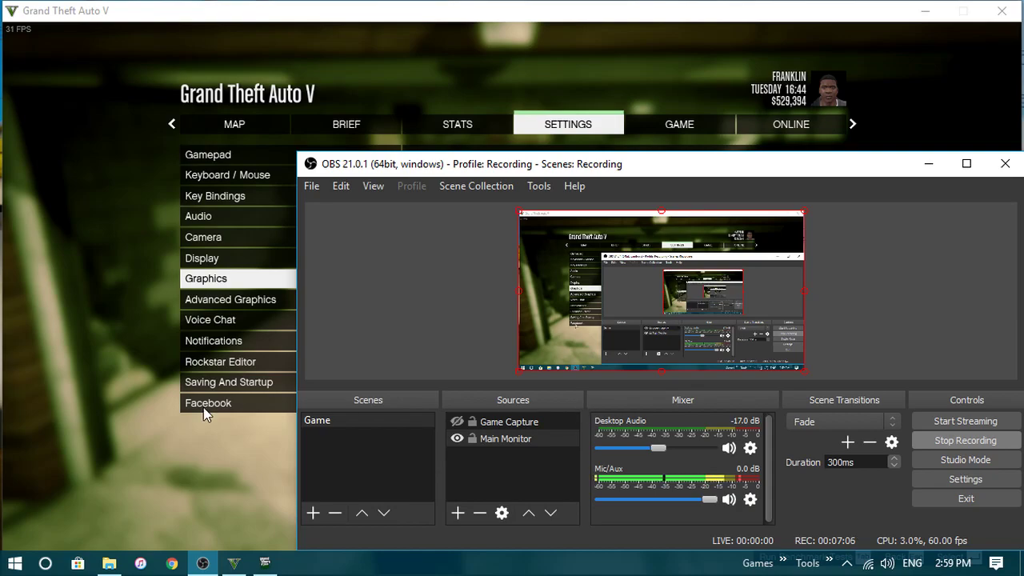
pyautogui.click(170, 449)
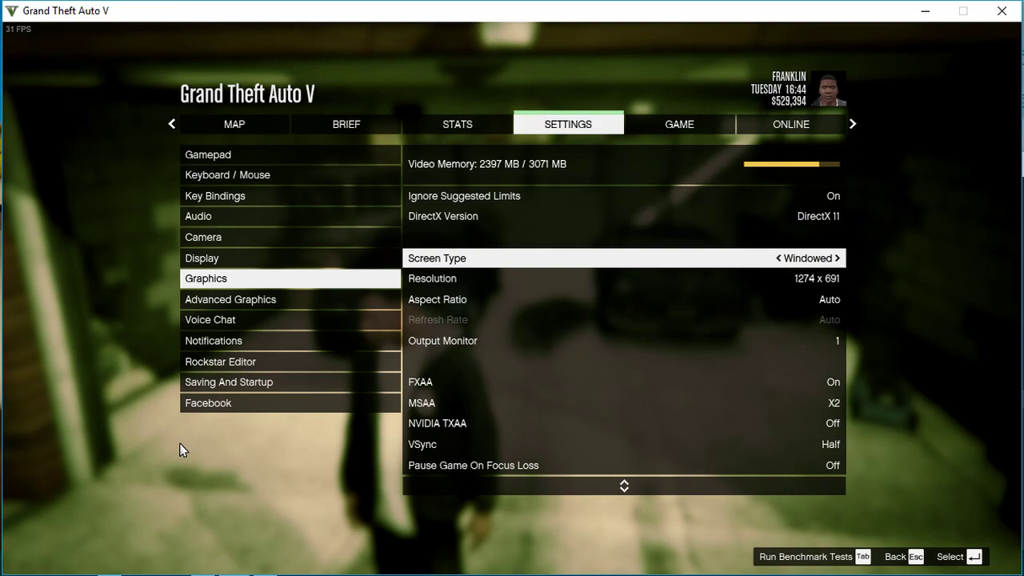
# Load the save game "01 - Stingers (59.2%)" dated 03/22/18 14:40 in Grand Theft Auto V.
pyautogui.press('q')
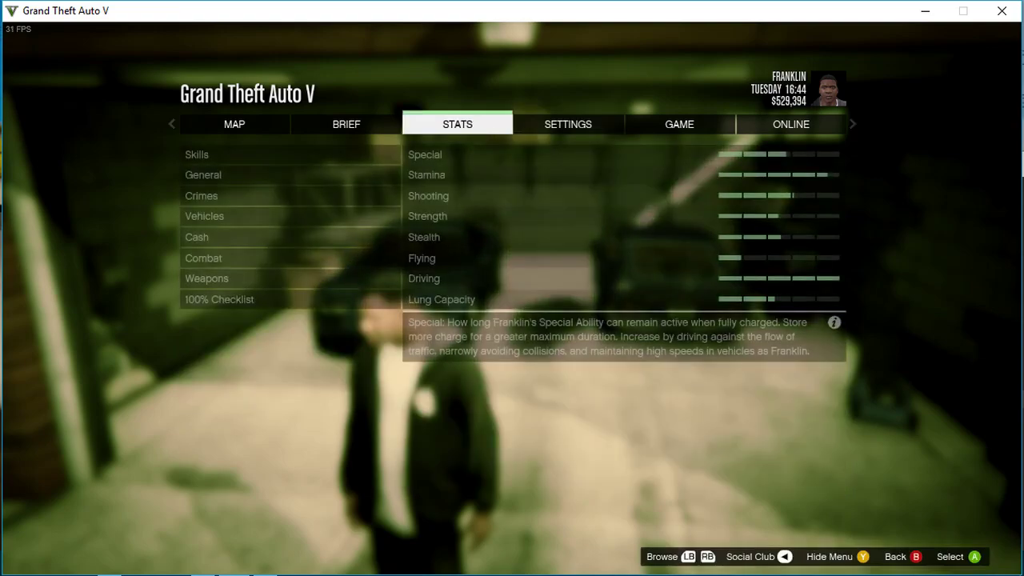
pyautogui.press('e')
pyautogui.press('e')
pyautogui.press('Down')
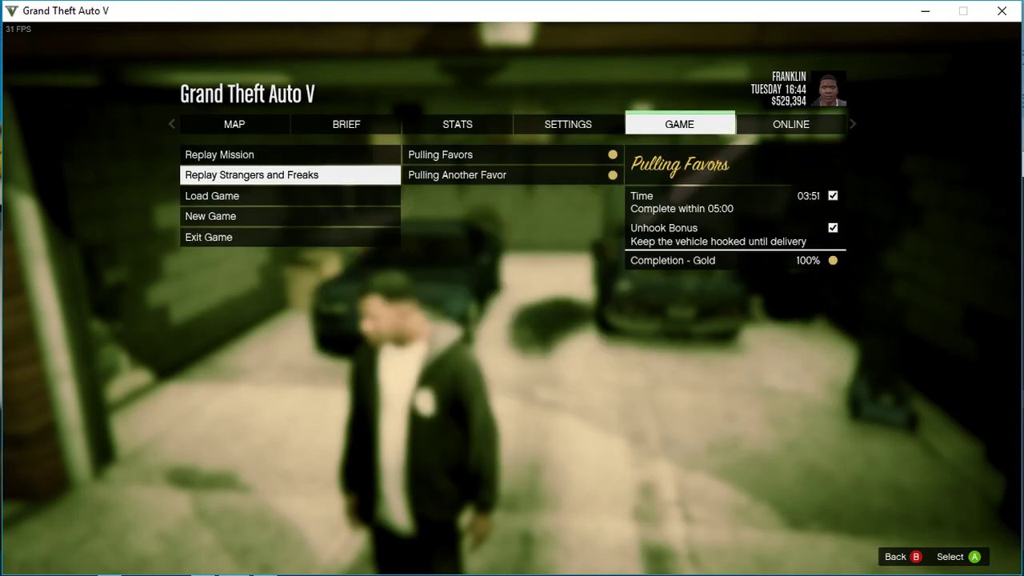
pyautogui.press('Down')
pyautogui.press('Return')
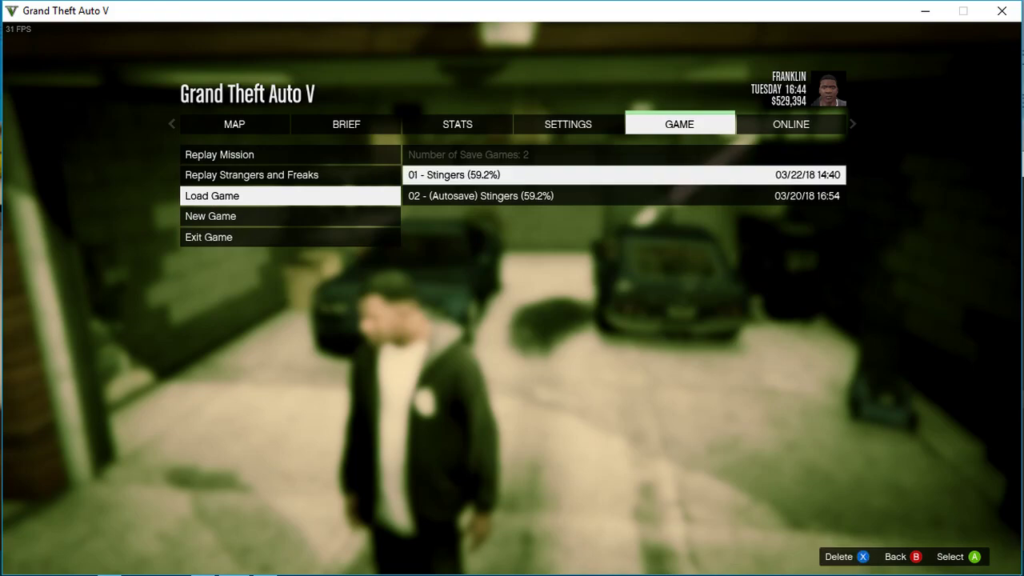
pyautogui.press('Return')
pyautogui.press('Return')
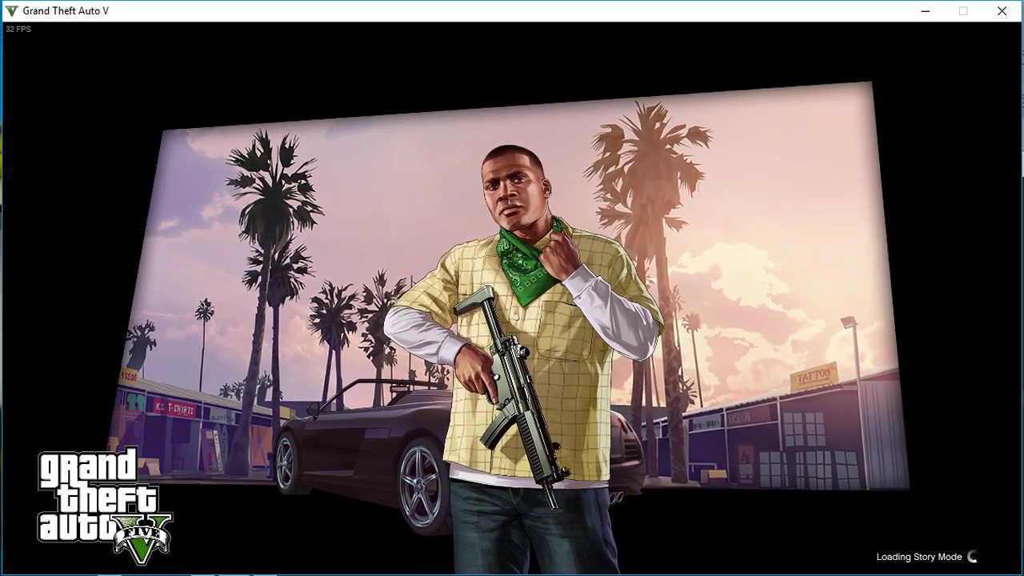
# Walk Franklin out of the house into the adjoining garage and get into the blue Dinka Jester Classic.
pyautogui.press('w')
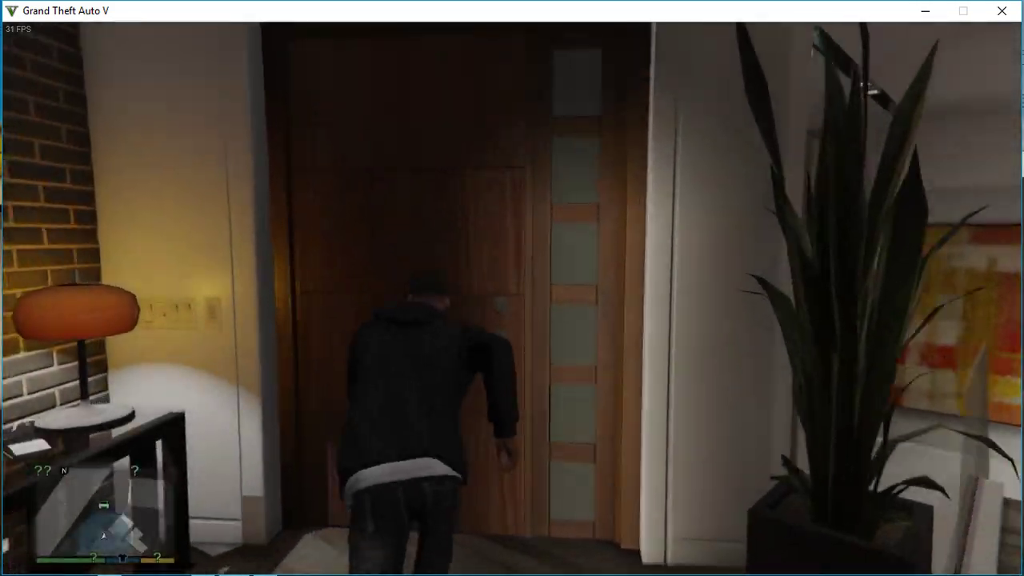
pyautogui.press('w')
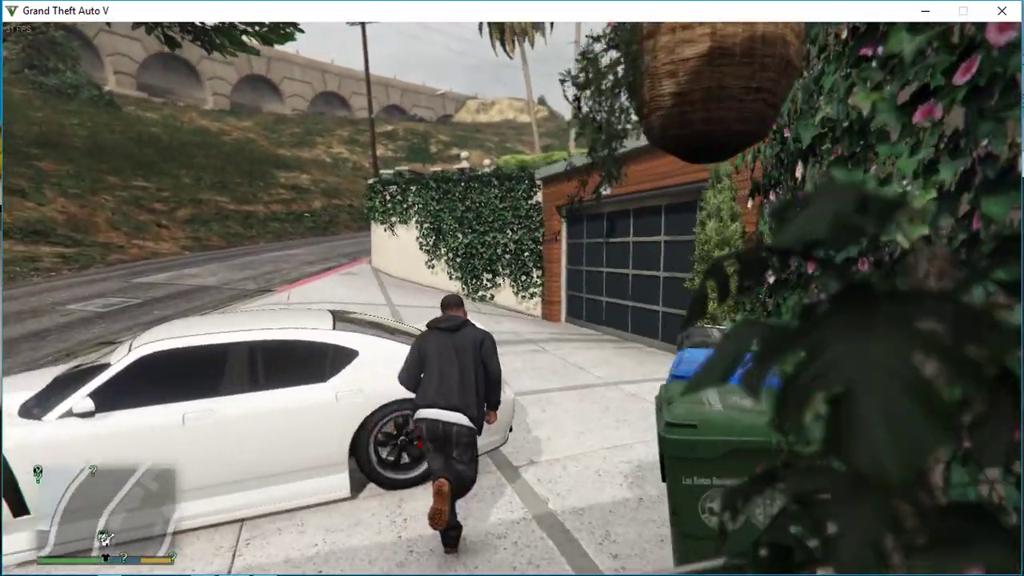
pyautogui.press('w')
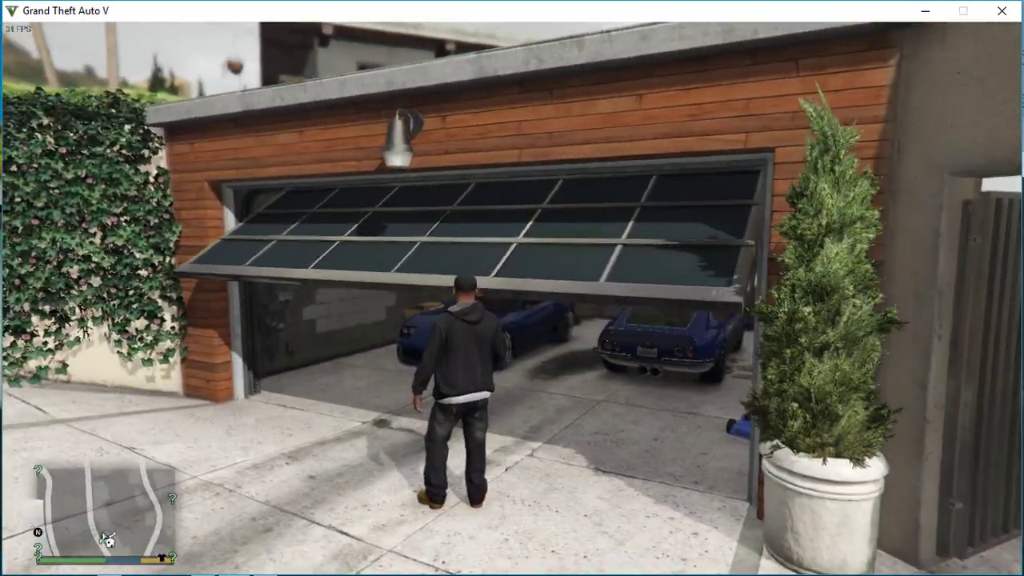
pyautogui.press('w')
pyautogui.press('f')
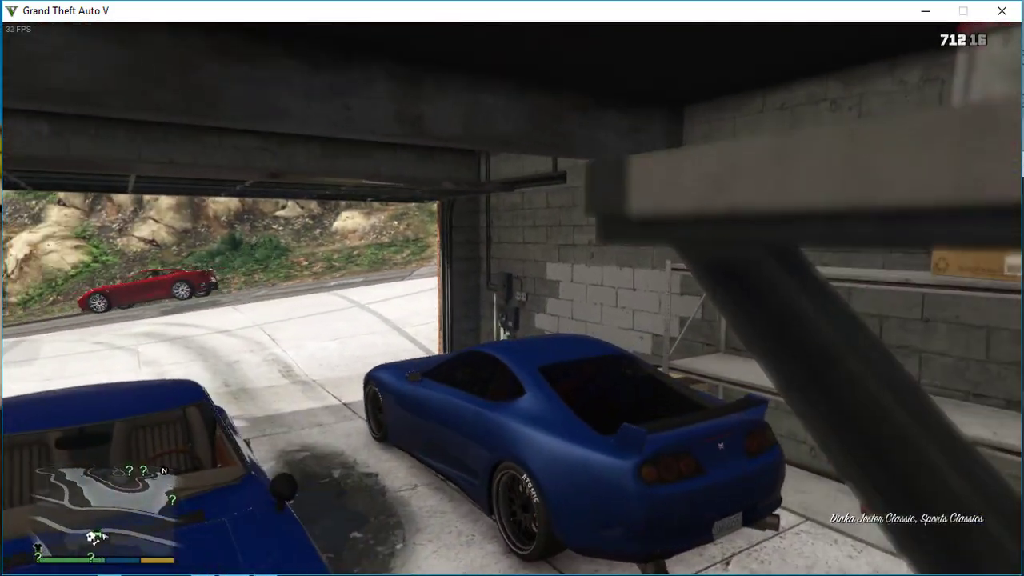
# Drive the Jester Classic out of the garage and down the hillside road.
pyautogui.press('s')
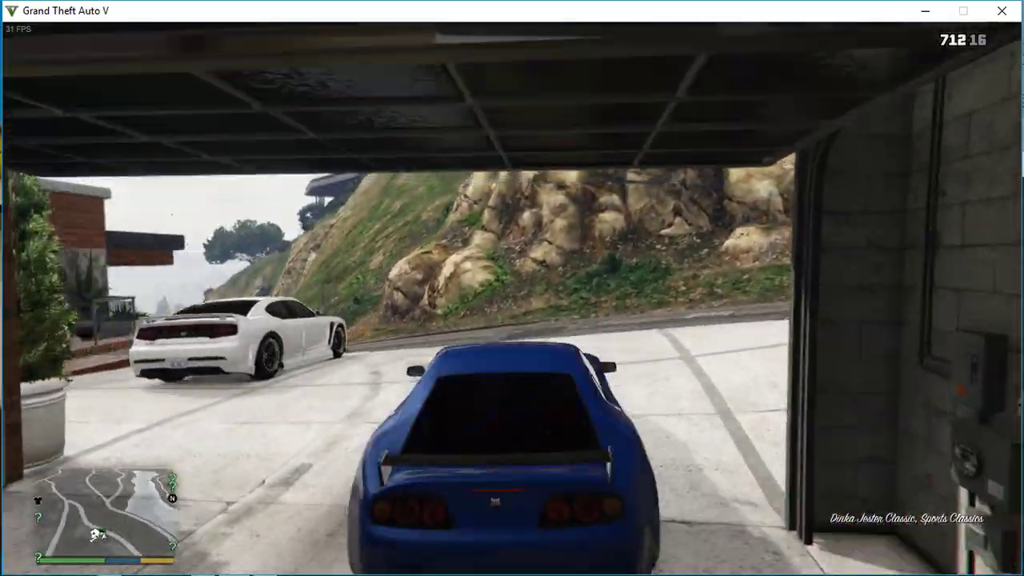
pyautogui.press('w')
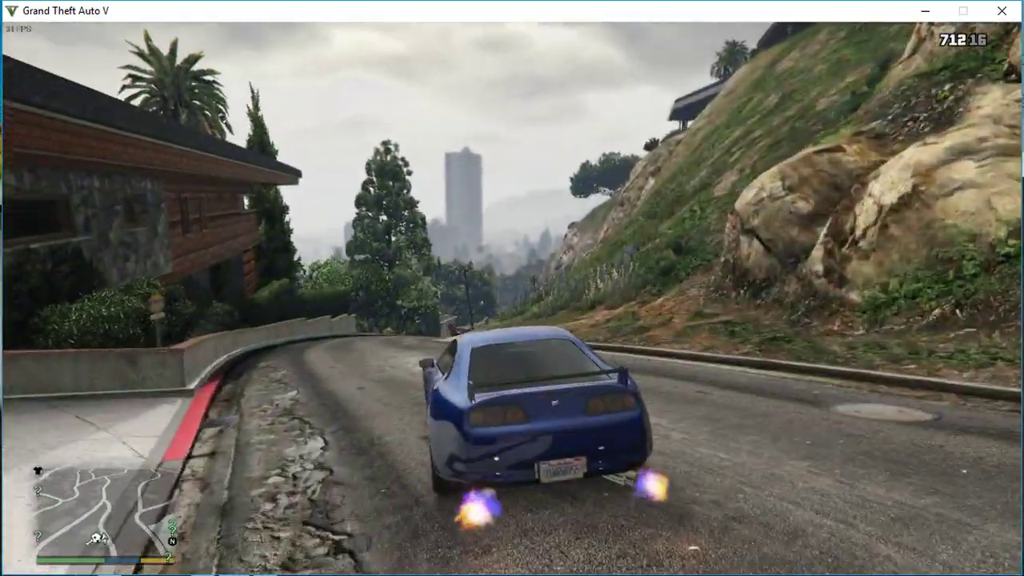
pyautogui.press('q')
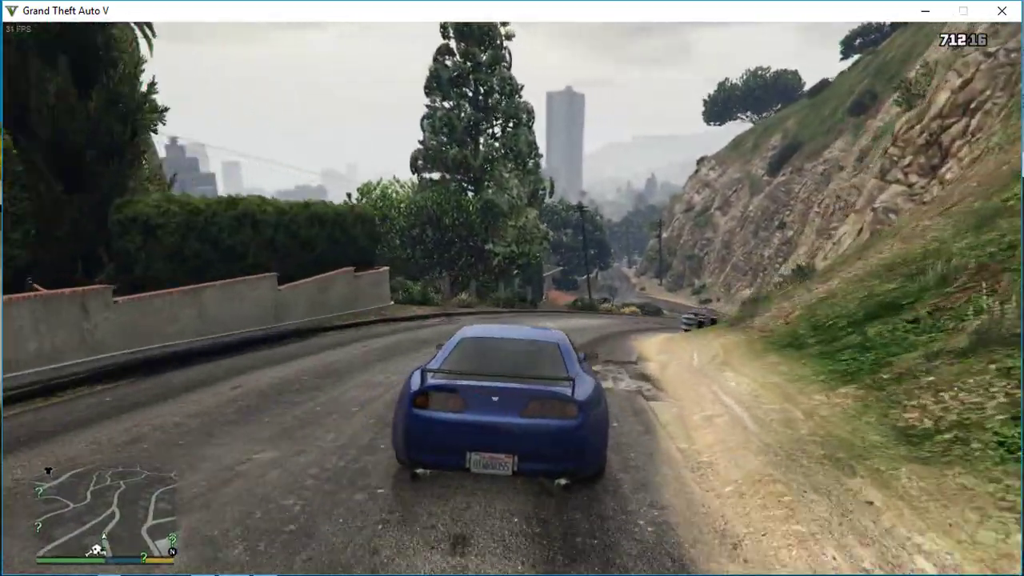
# Drive the Jester Classic along Wild Oats Dr and through the winding hillside residential streets to the main road junction.
pyautogui.press('d')
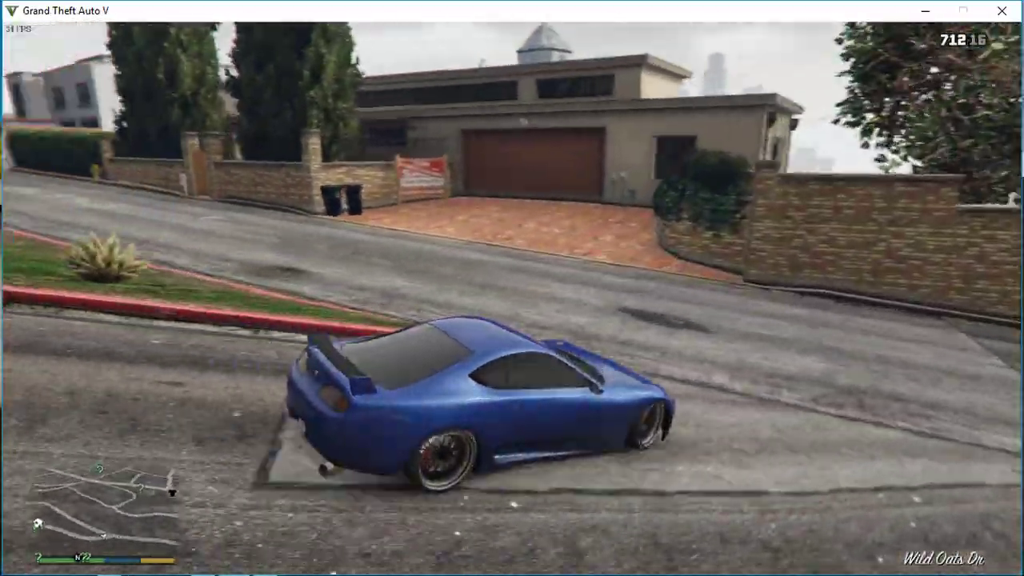
pyautogui.press('a')
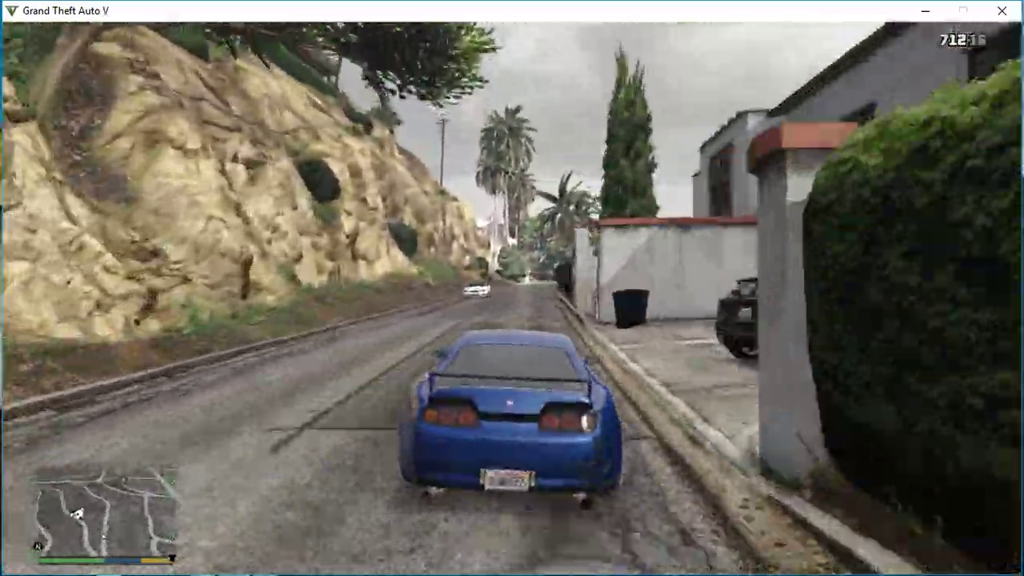
pyautogui.press('w')
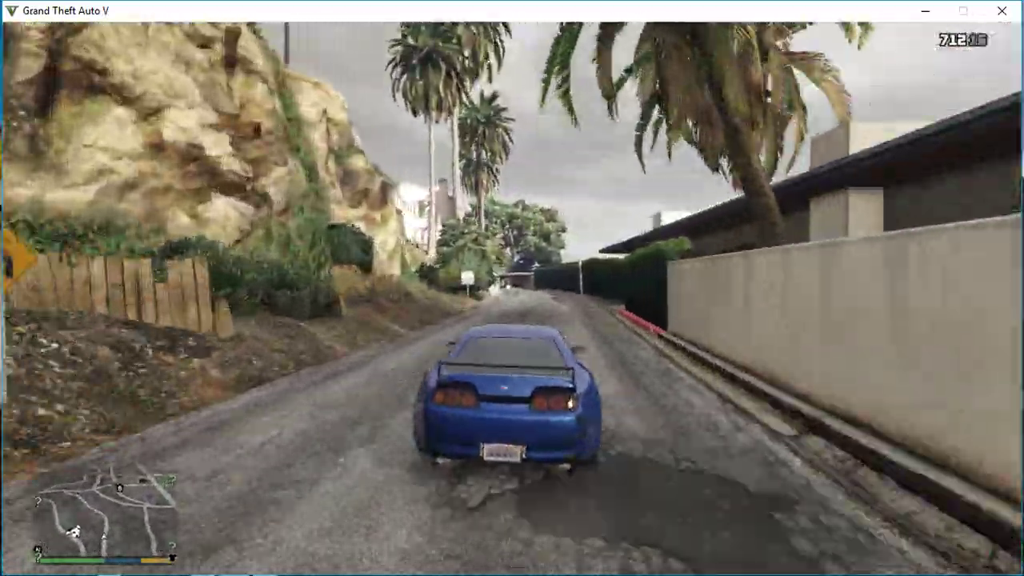
pyautogui.press('w')
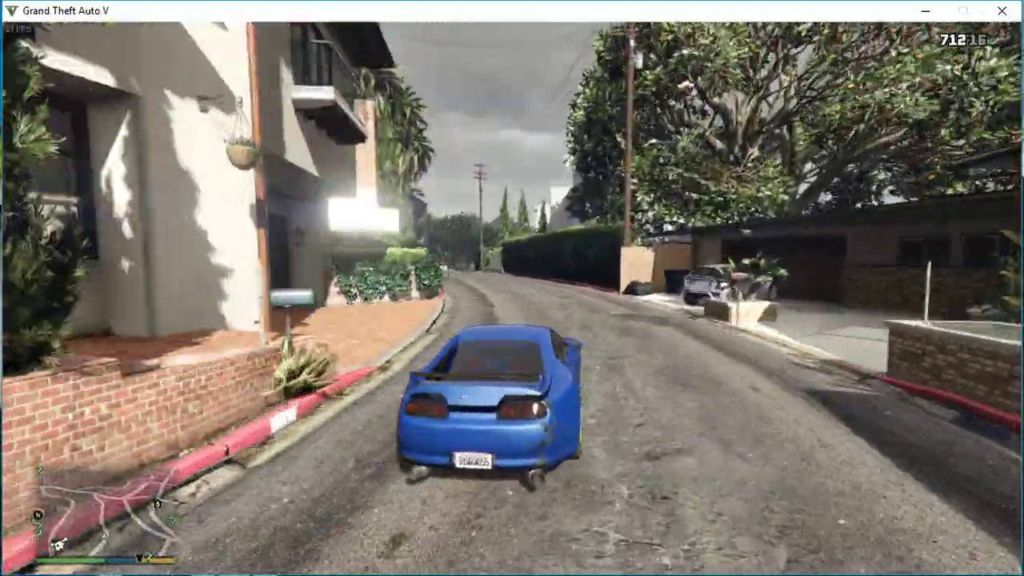
pyautogui.press('w')
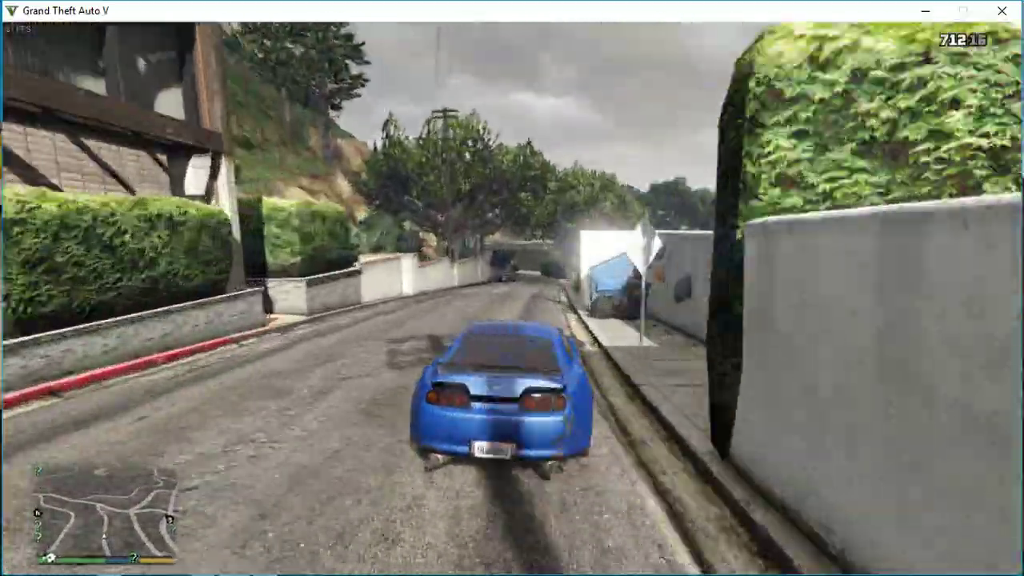
pyautogui.press('w')
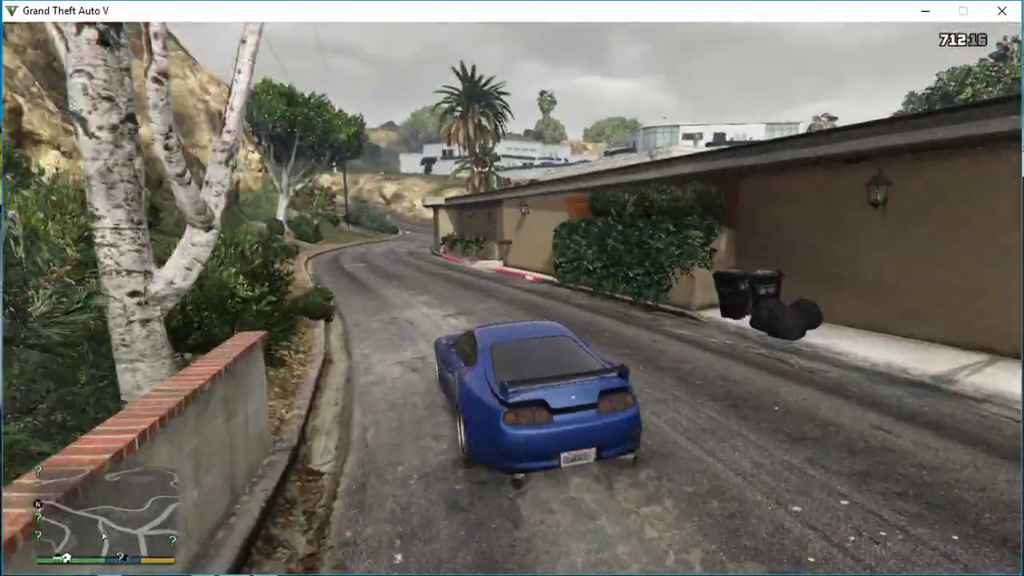
pyautogui.press('w')
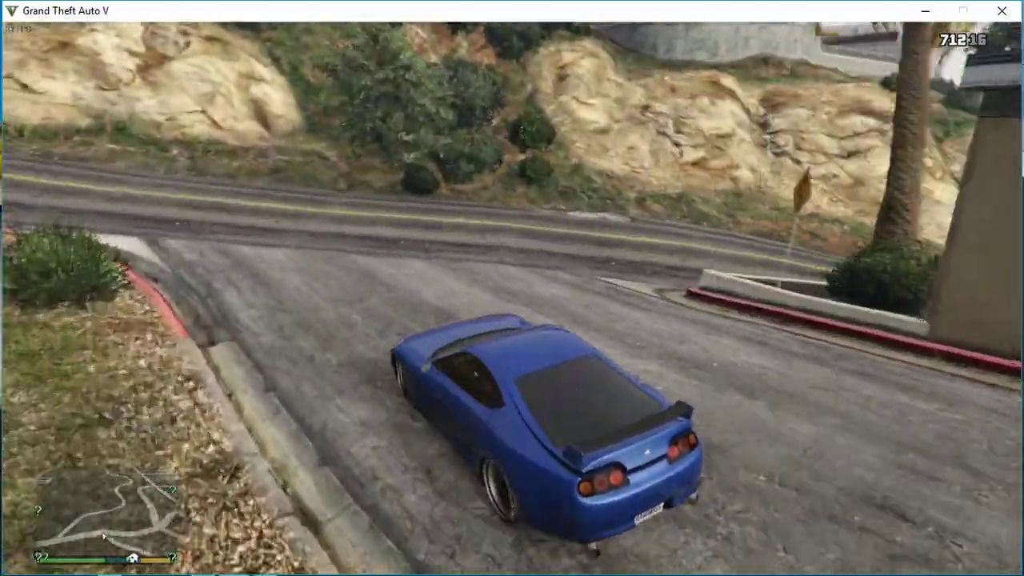
# Drive down Baytree Canyon Rd to Alta St in Downtown Vinewood and straighten the car towards the Clinton Ave intersection.
pyautogui.press('w')
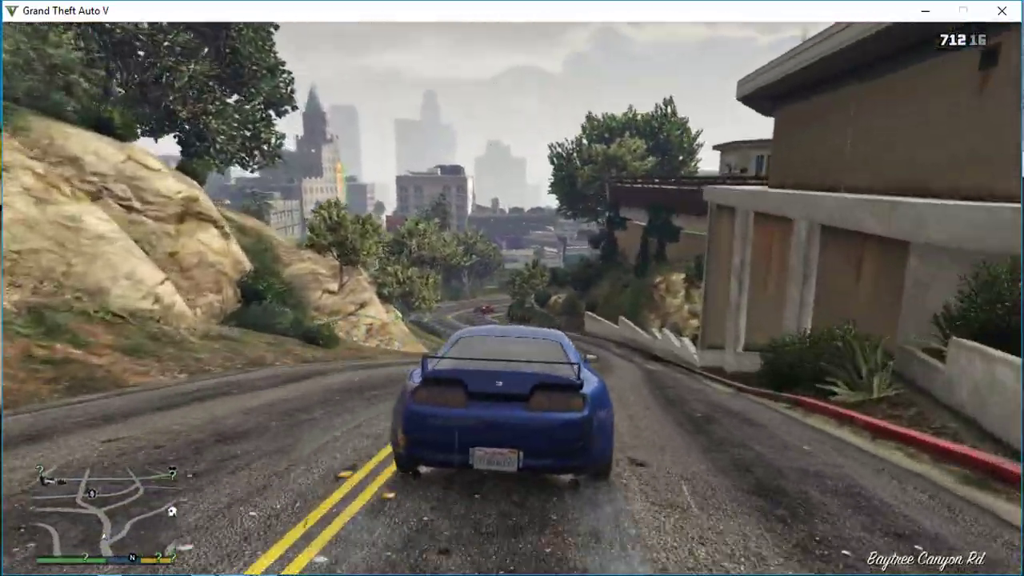
pyautogui.press('w')
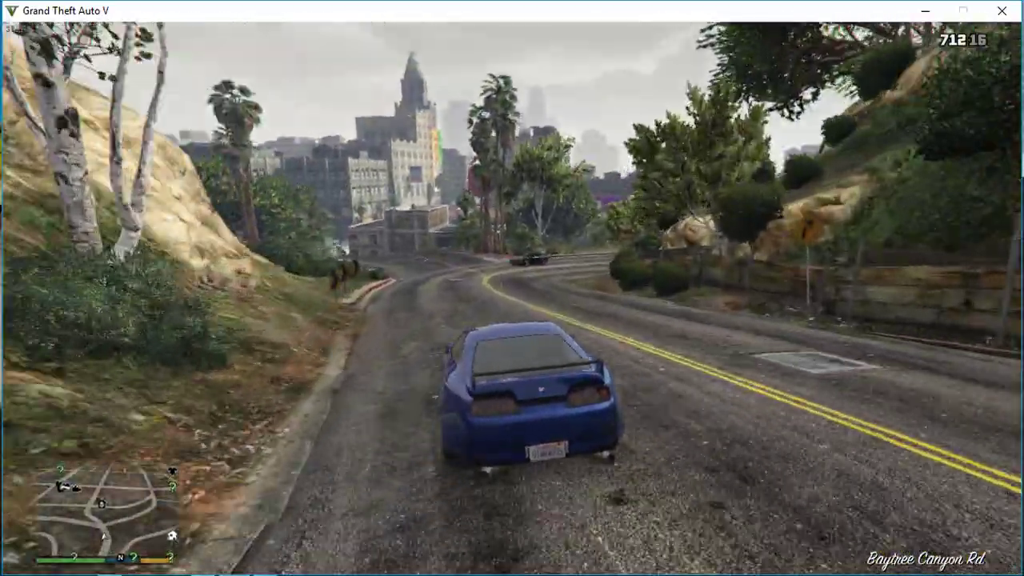
pyautogui.press('w')
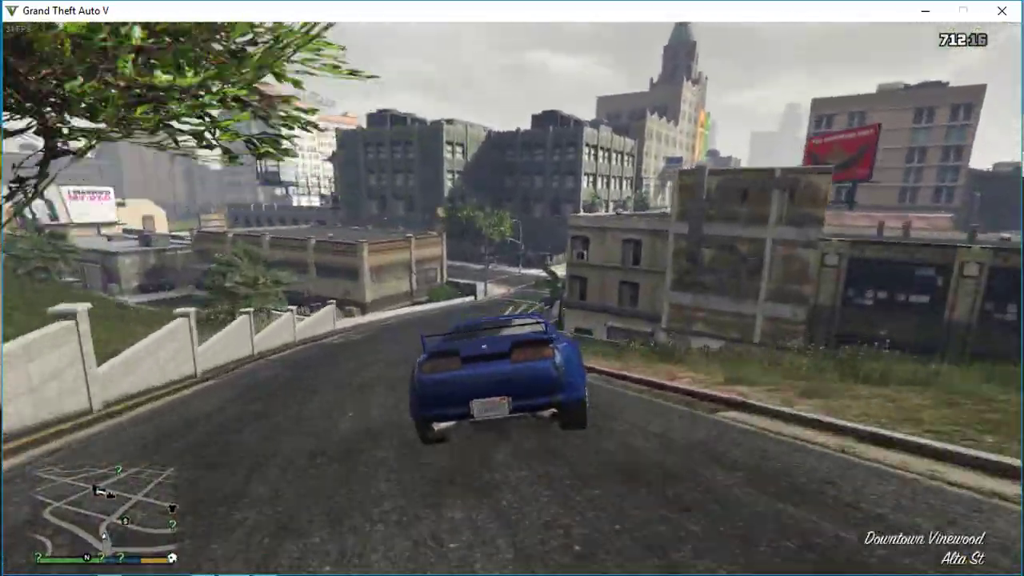
pyautogui.press('w')
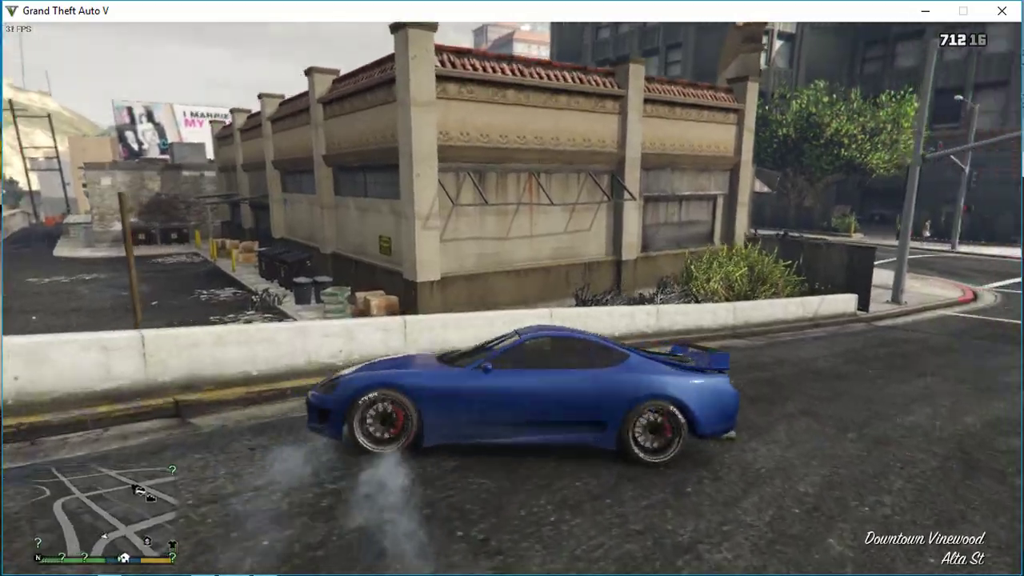
pyautogui.press('w')
pyautogui.press('d')
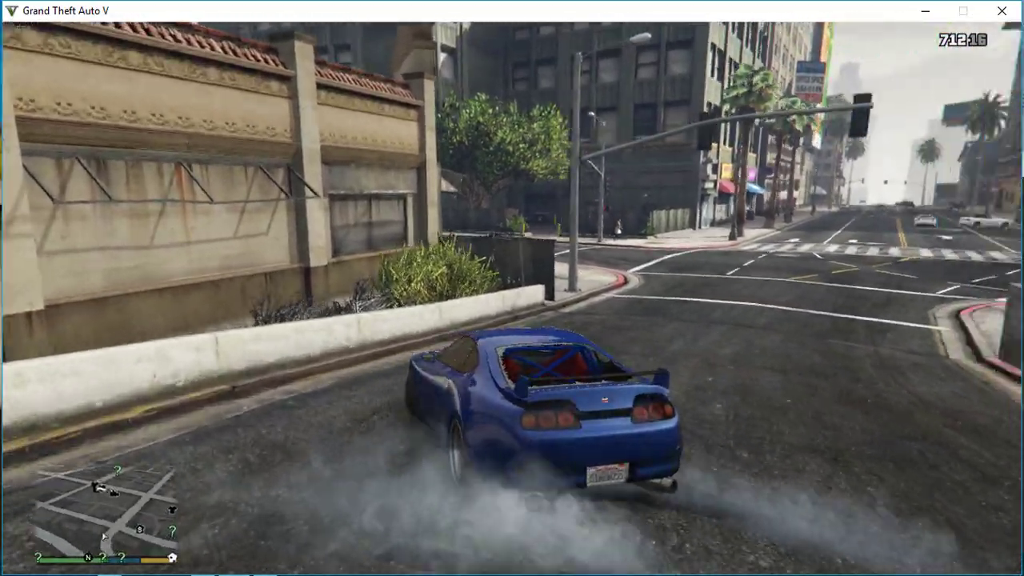
pyautogui.press('w')
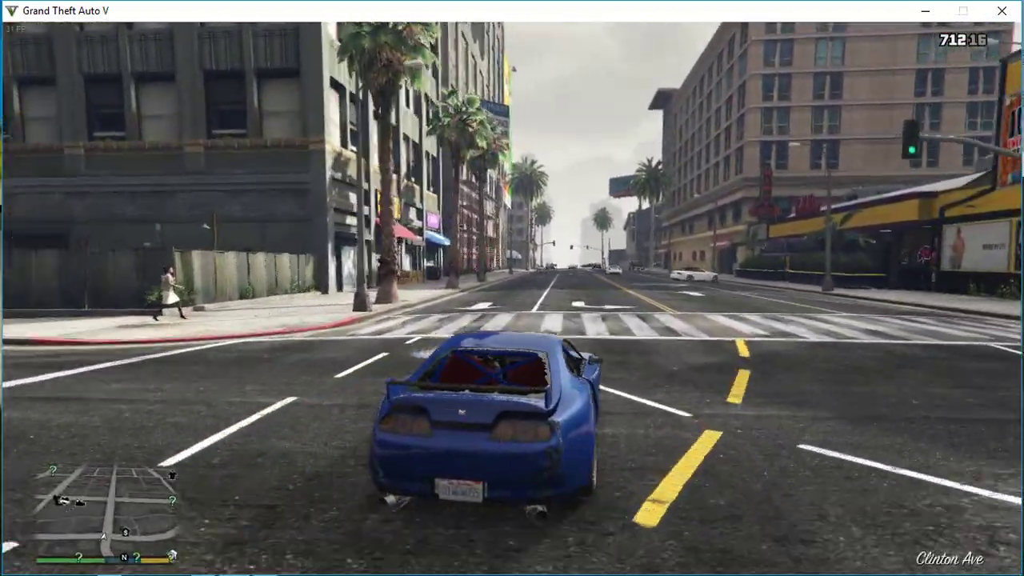
# Drive straight along Clinton Ave past the crosswalk to the intersection facing the Vinewood building.
pyautogui.press('w')
pyautogui.press('c')
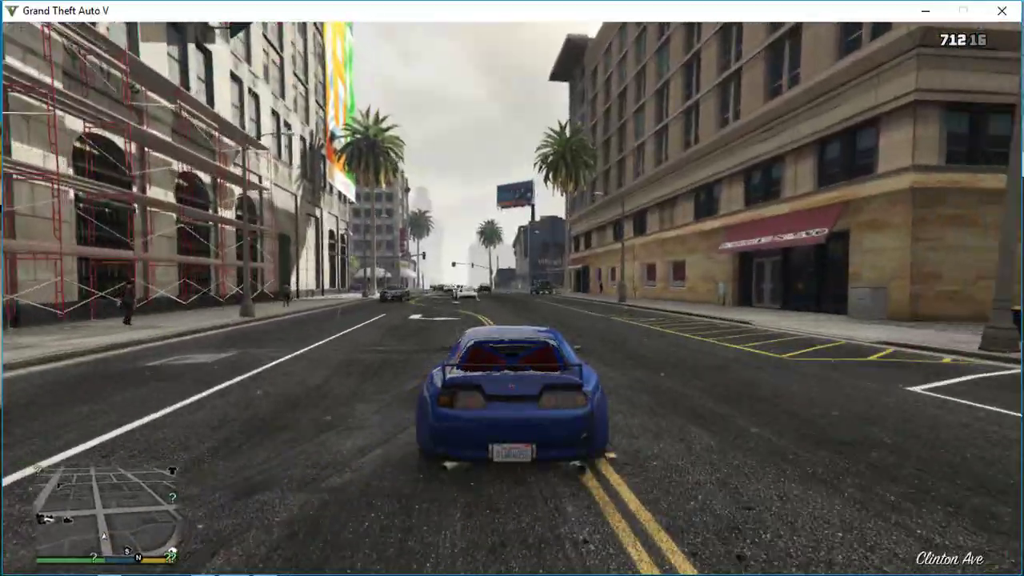
pyautogui.press('w')
# Cross onto Vinewood Blvd and drive downhill past the palm-lined median to the traffic lights at Spanish Ave.
pyautogui.press('w')
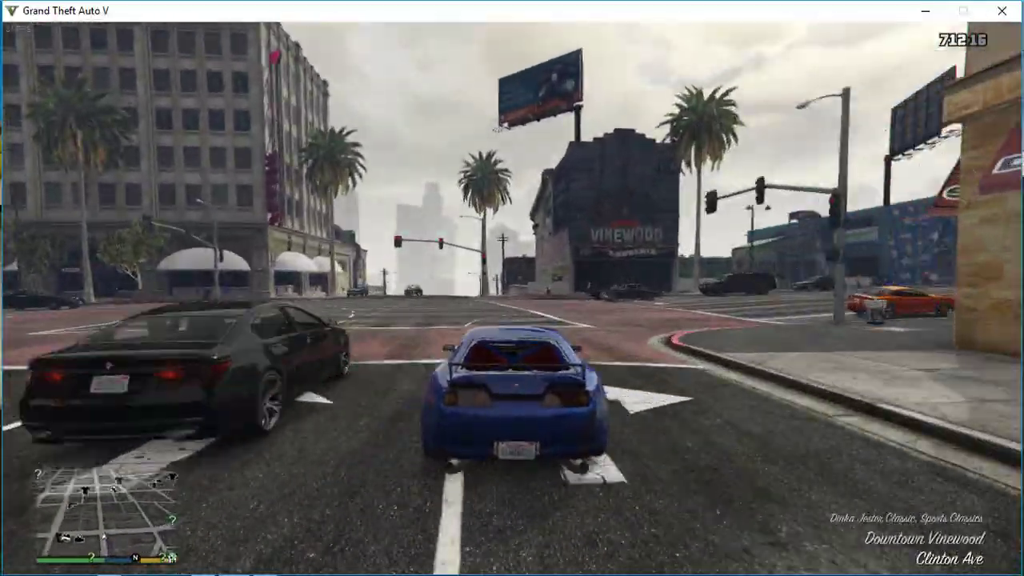
pyautogui.press('d')
pyautogui.press('w')
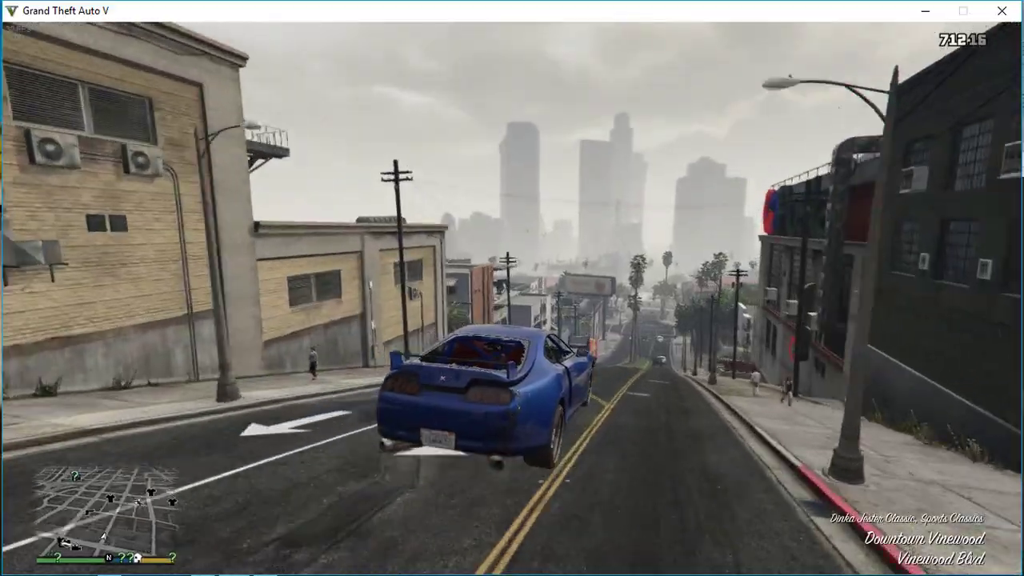
pyautogui.press('w')
pyautogui.press('d')
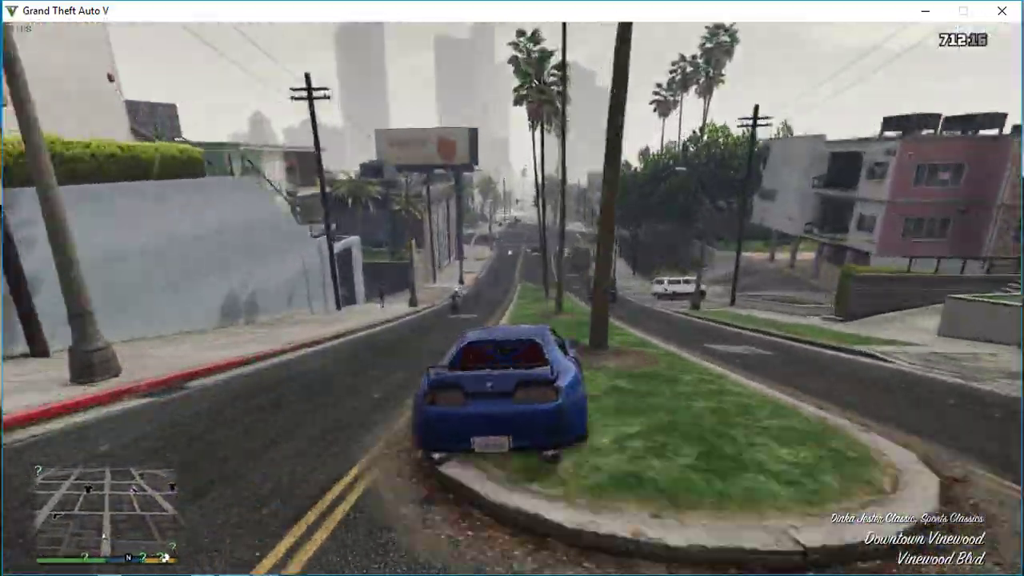
pyautogui.press('w')
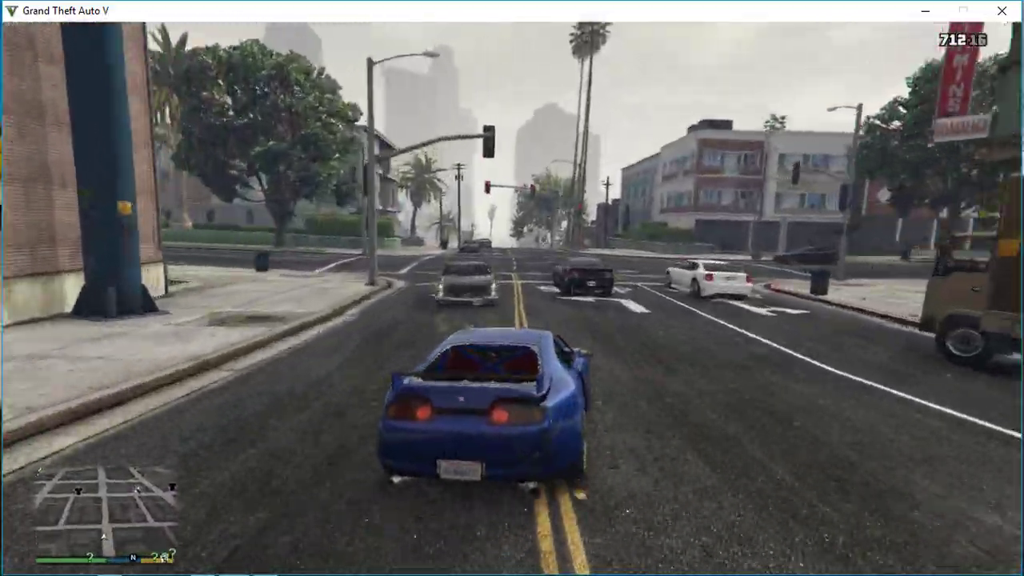
pyautogui.press('w')
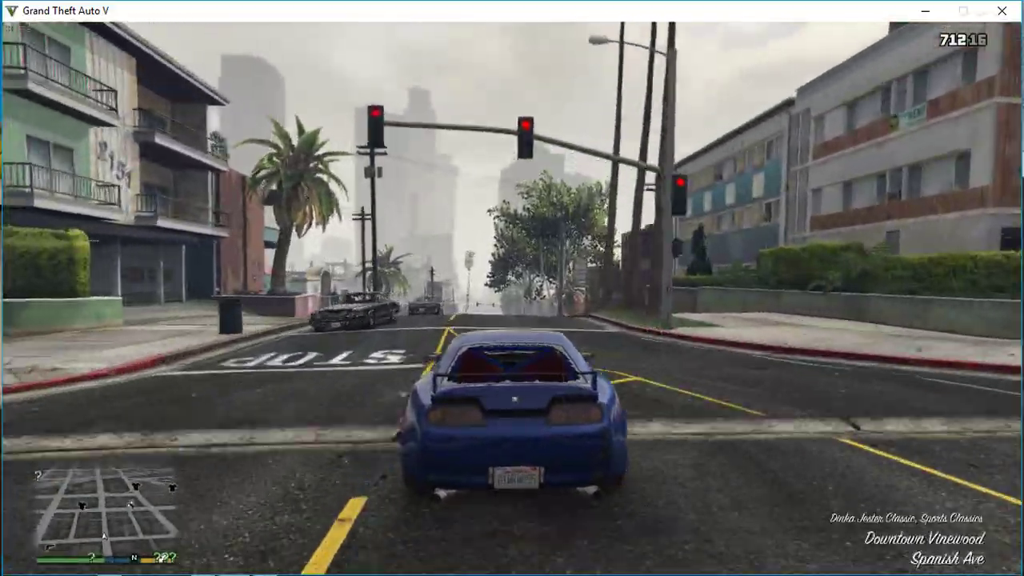
# Drive down Spanish Ave into Hawick, handbrake-slide the car at the crosswalk and straighten it at Hawick Ave.
pyautogui.press('a')
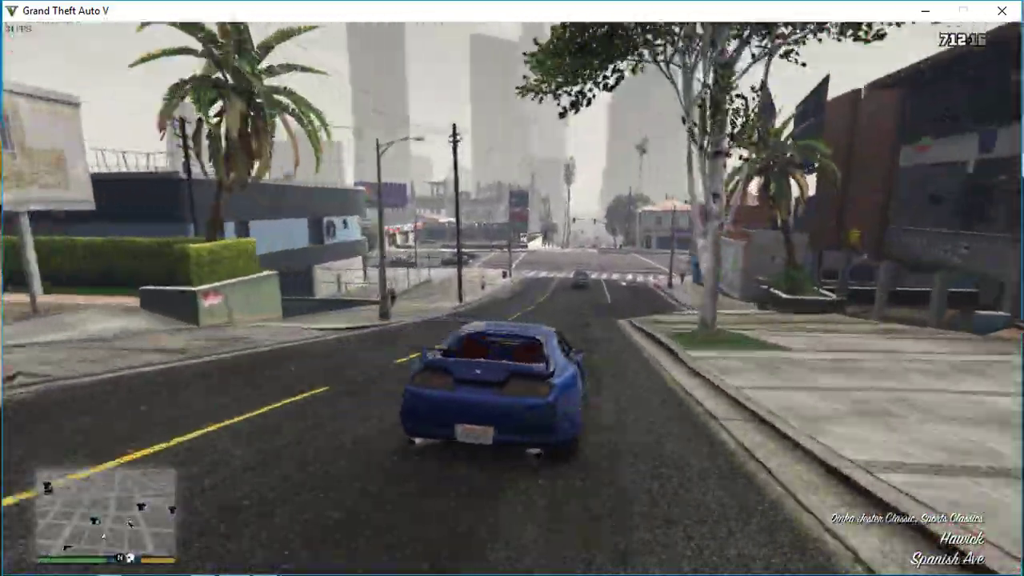
pyautogui.press('w')
pyautogui.press('d')
pyautogui.press('space')
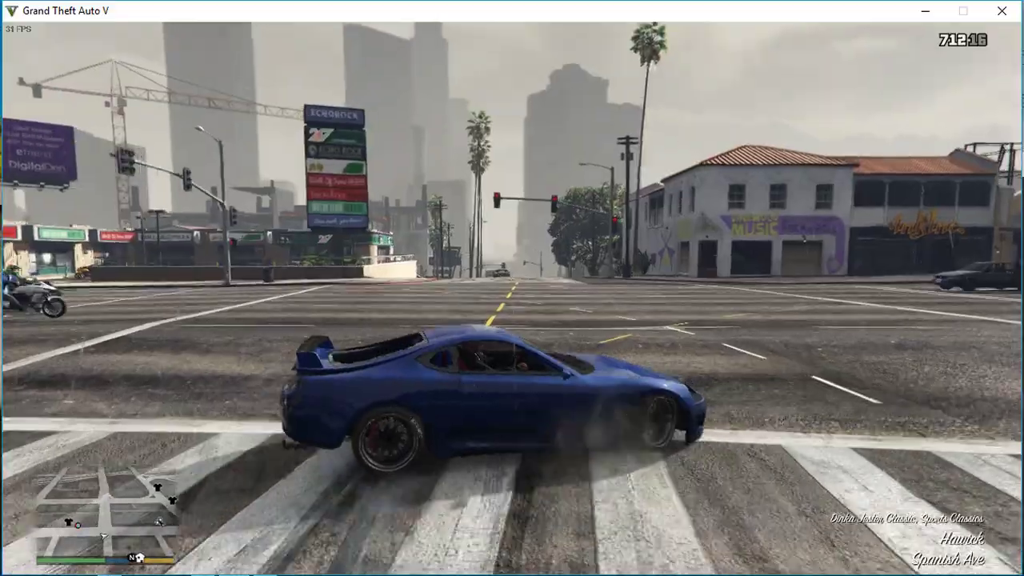
pyautogui.press('w')
pyautogui.press('a')
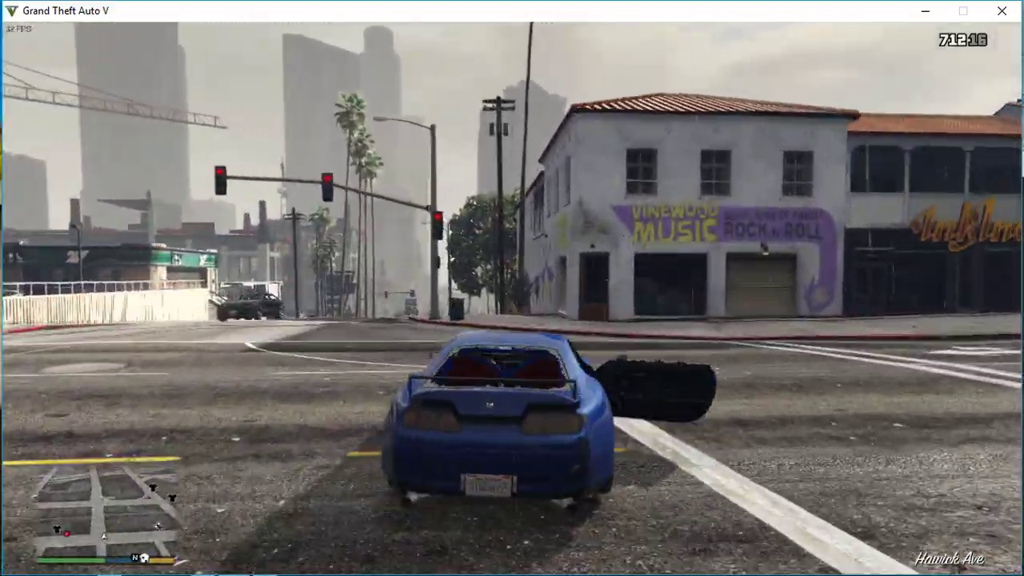
# Drive from Hawick Ave onto Capital Blvd in Alta, steering around the white sedan and past the construction site.
pyautogui.press('w')
pyautogui.press('d')
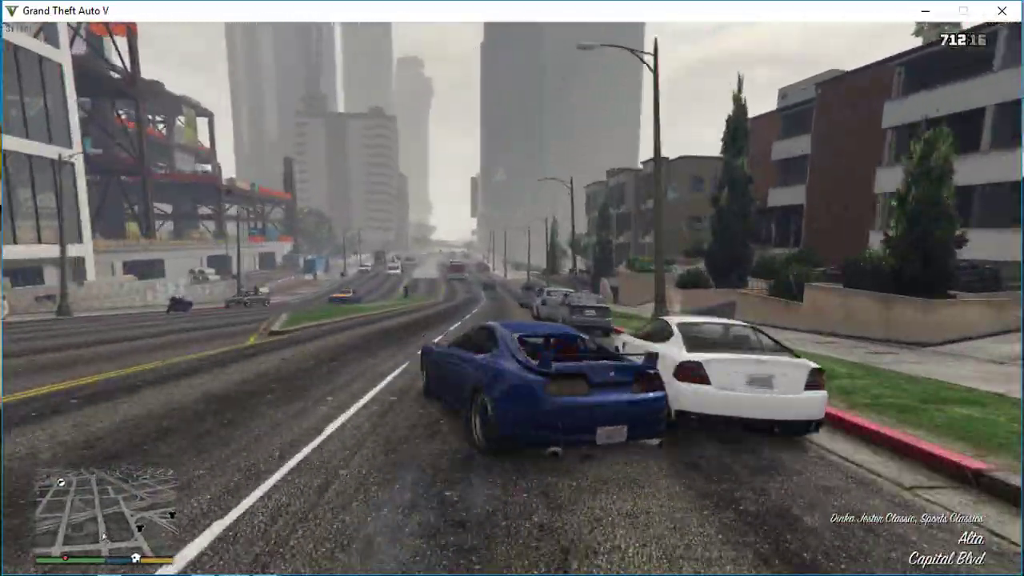
pyautogui.press('w')
pyautogui.press('a')
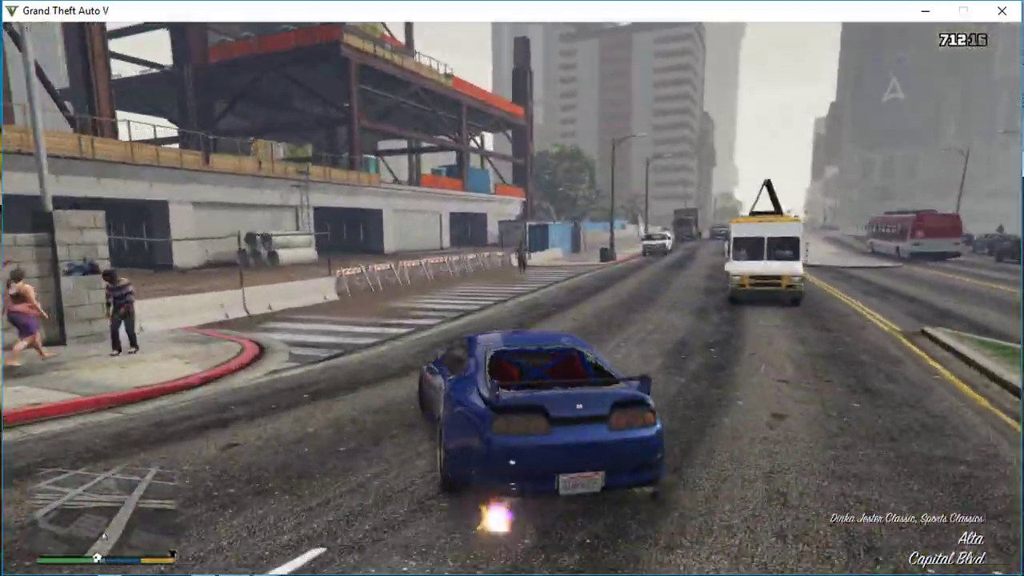
pyautogui.press('w')
pyautogui.press('a')
pyautogui.press('w')
pyautogui.press('a')
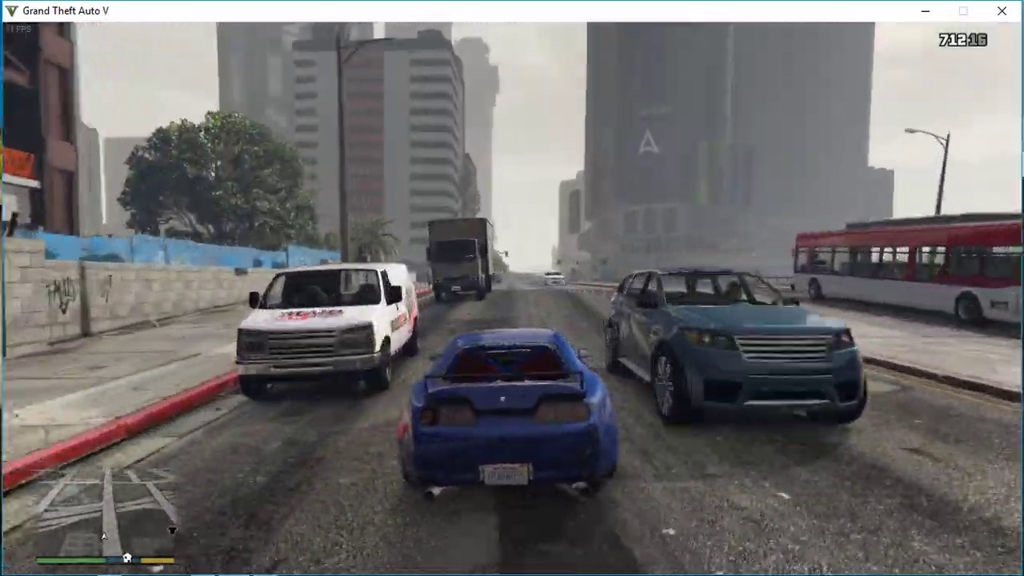
# Weave between the oncoming vehicles and continue through Downtown along the wide road by Del Perro Fwy into Pillbox Hill.
pyautogui.press('w')
pyautogui.press('d')
pyautogui.press('w')
pyautogui.press('d')
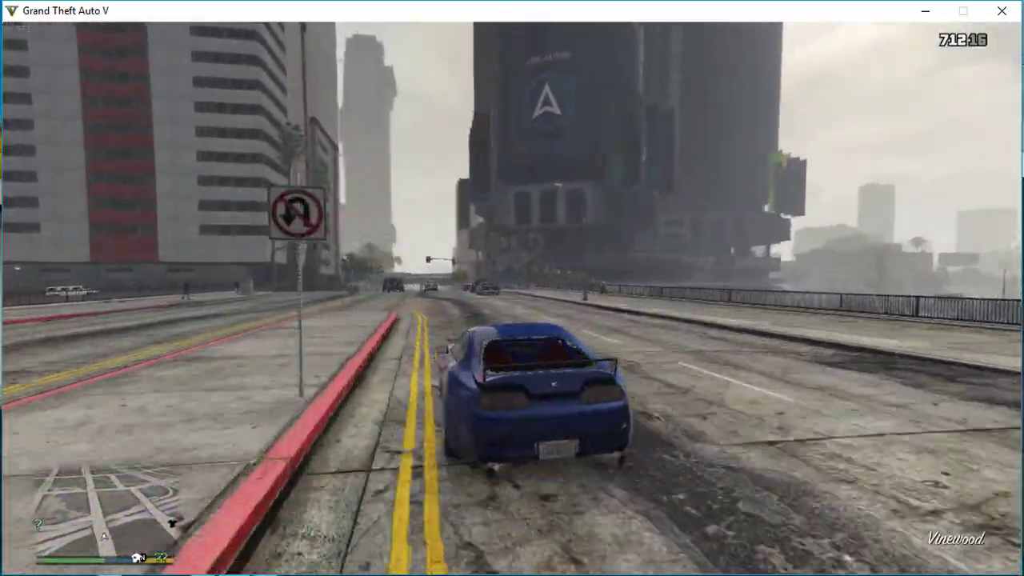
pyautogui.press('a')
pyautogui.press('w')
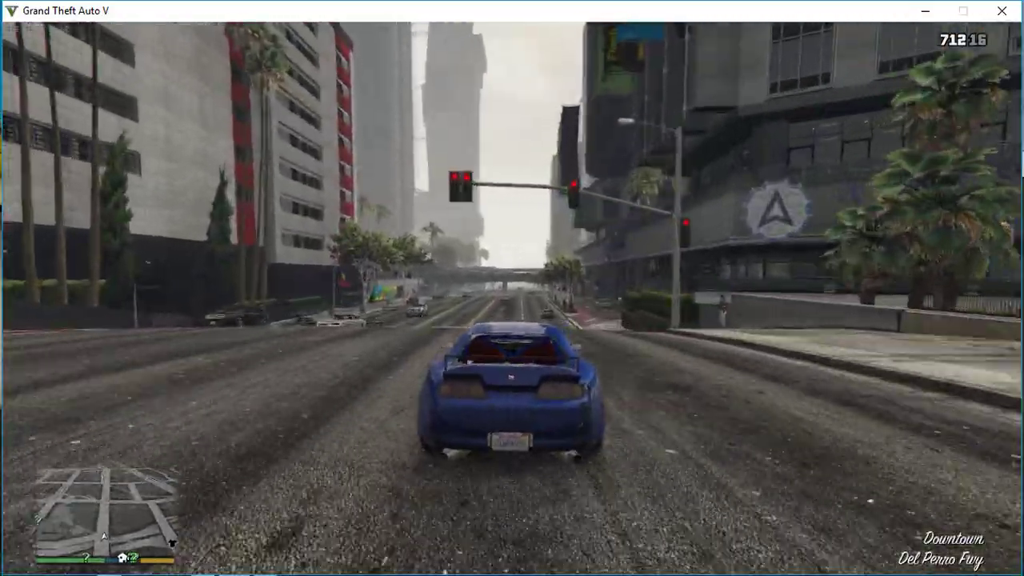
pyautogui.press('d')
pyautogui.press('w')
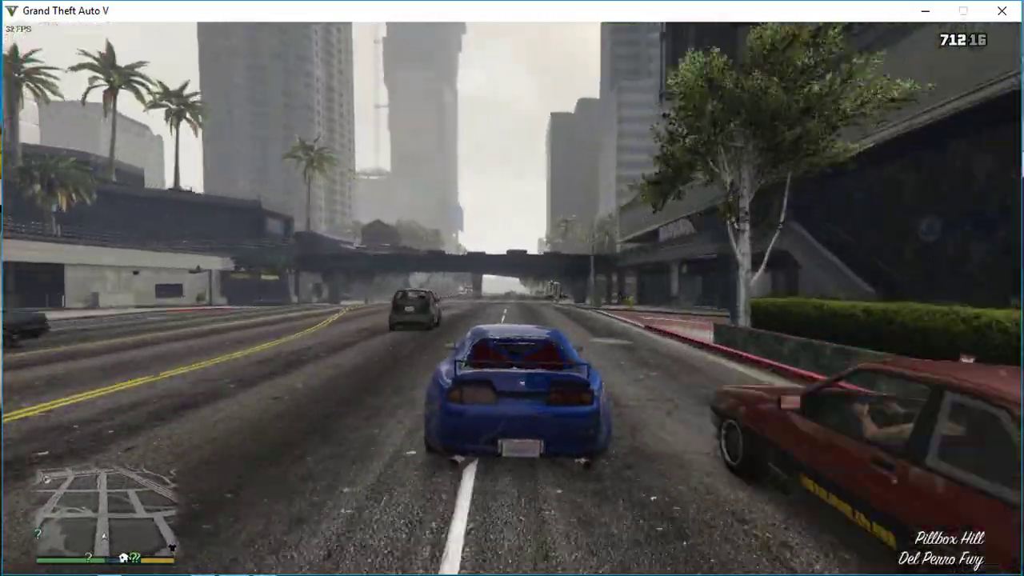
# Drive under the overpass and along San Andreas Ave to the large intersection beside the scaffolded tower.
pyautogui.press('a')
pyautogui.press('w')
pyautogui.press('d')
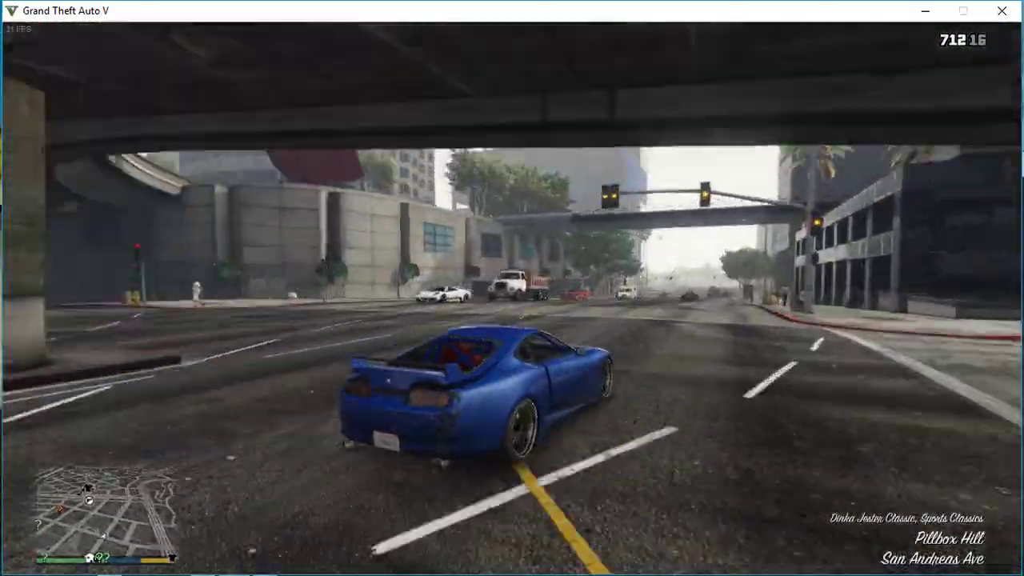
pyautogui.press('a')
pyautogui.press('w')
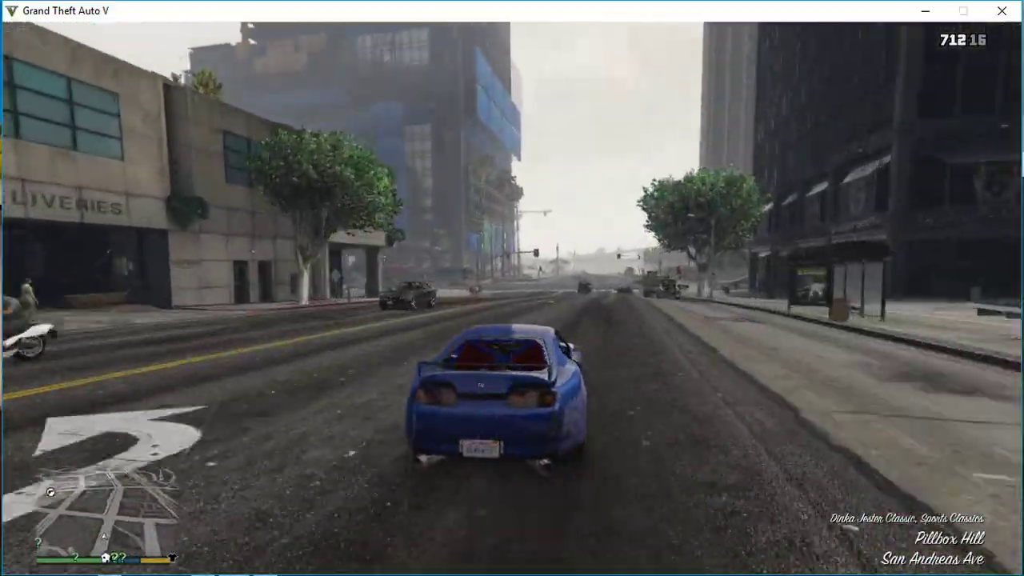
pyautogui.press('a')
pyautogui.press('w')
pyautogui.press('a')
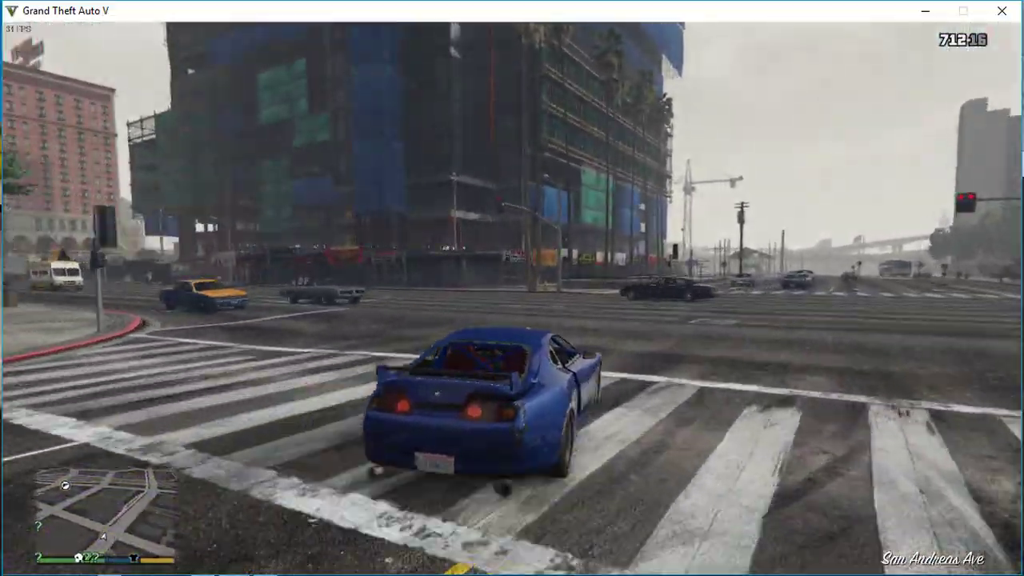
# Turn onto Vespucci Blvd and drive through Pillbox Hill, passing the buses and trucks up to the taxi.
pyautogui.press('w')
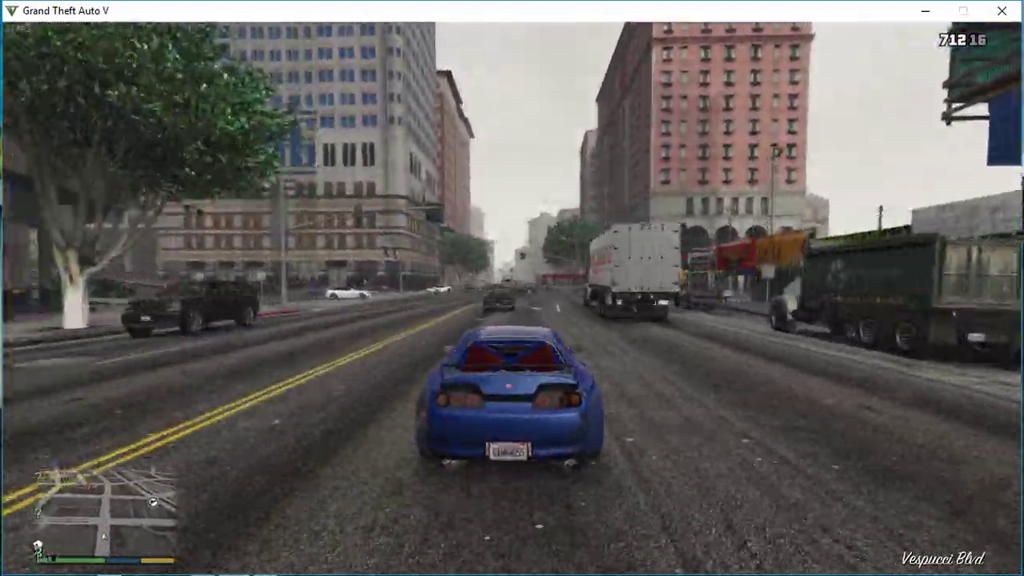
pyautogui.press('w')
pyautogui.press('w')
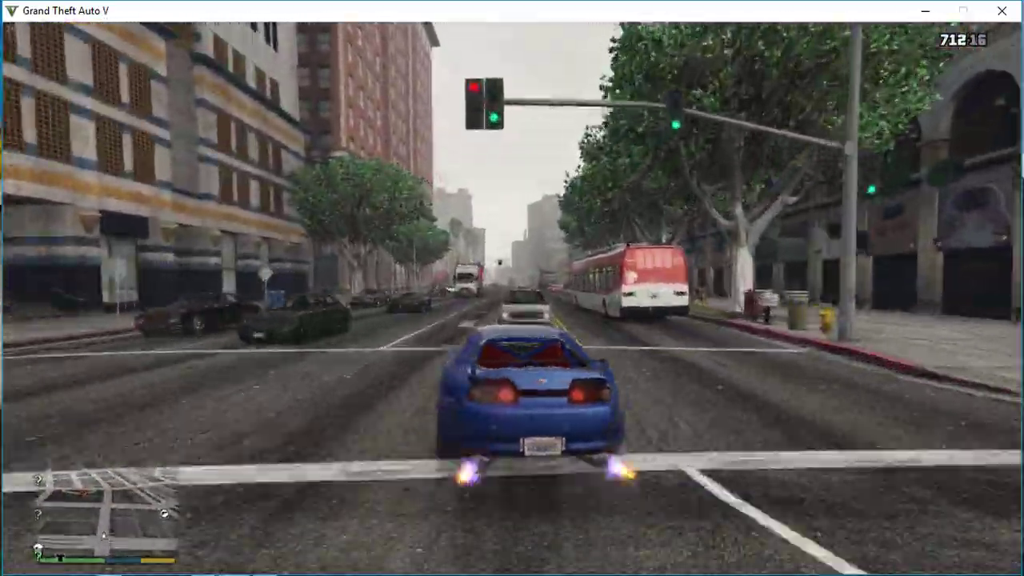
pyautogui.press('w')
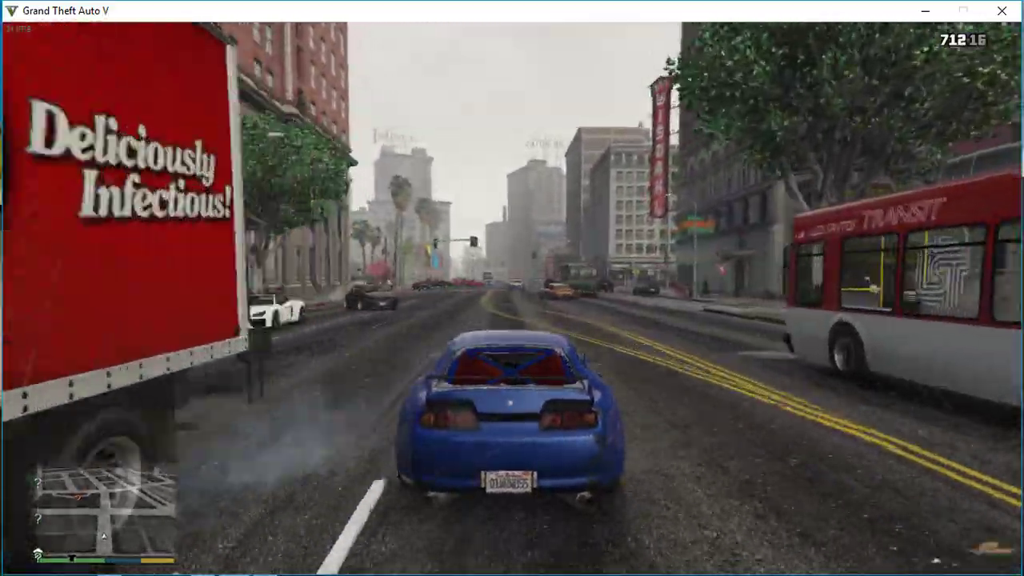
# Drive along Elgin Ave and Strawberry Ave into Mission Row and stop on Sinner St beside the station's shuttered garages.
pyautogui.press('w')
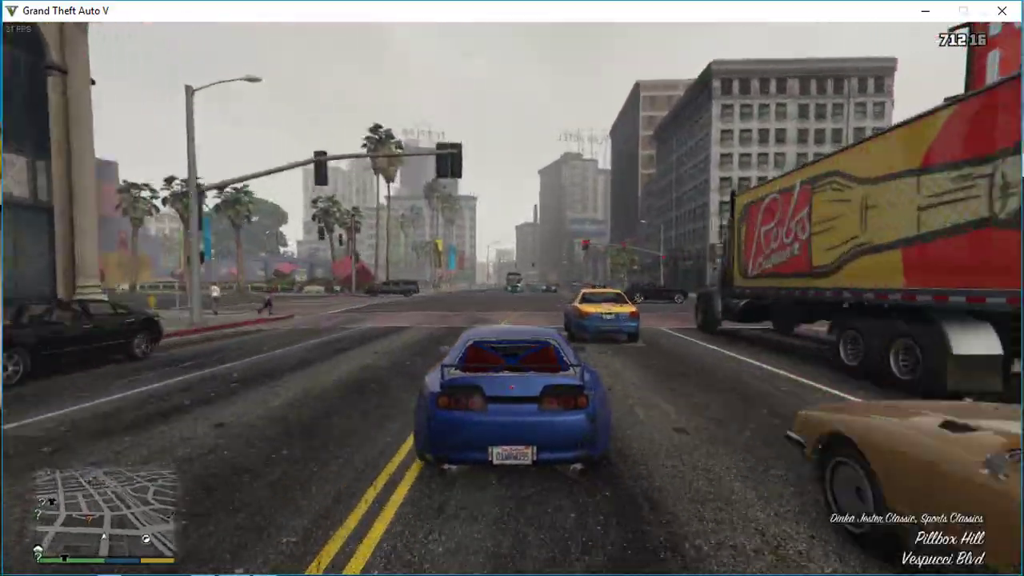
pyautogui.press('w')
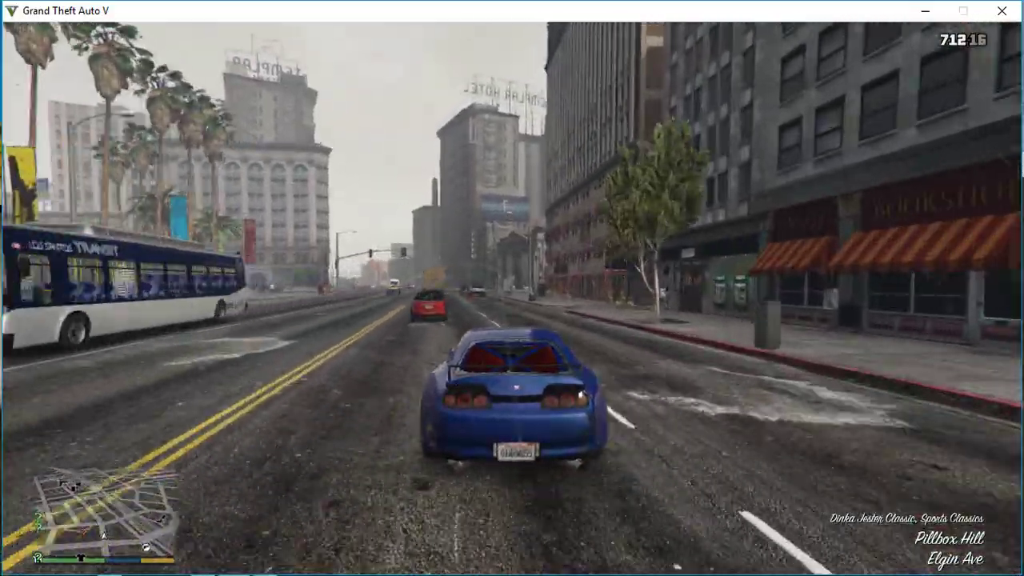
pyautogui.press('w')
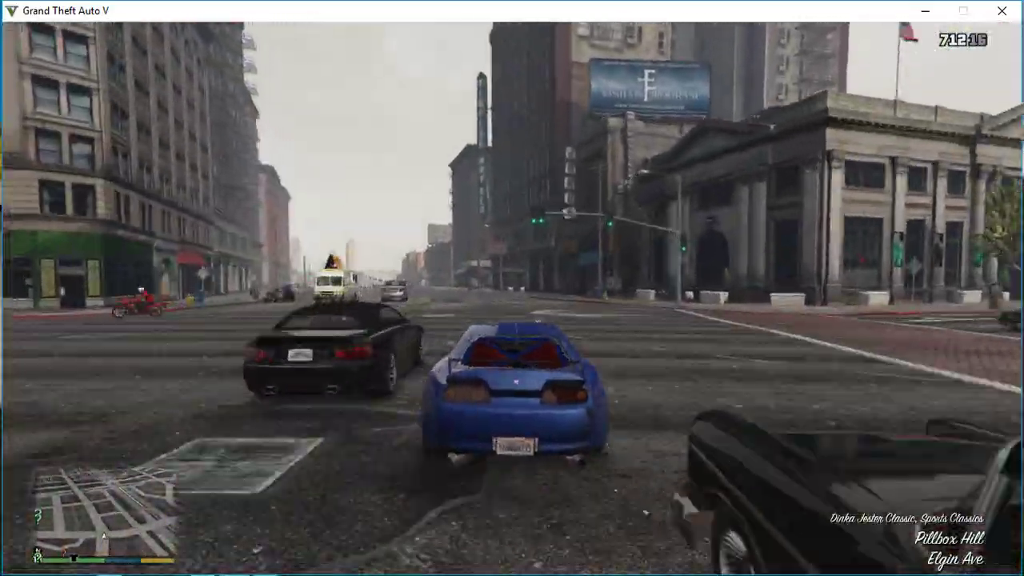
pyautogui.press('w')
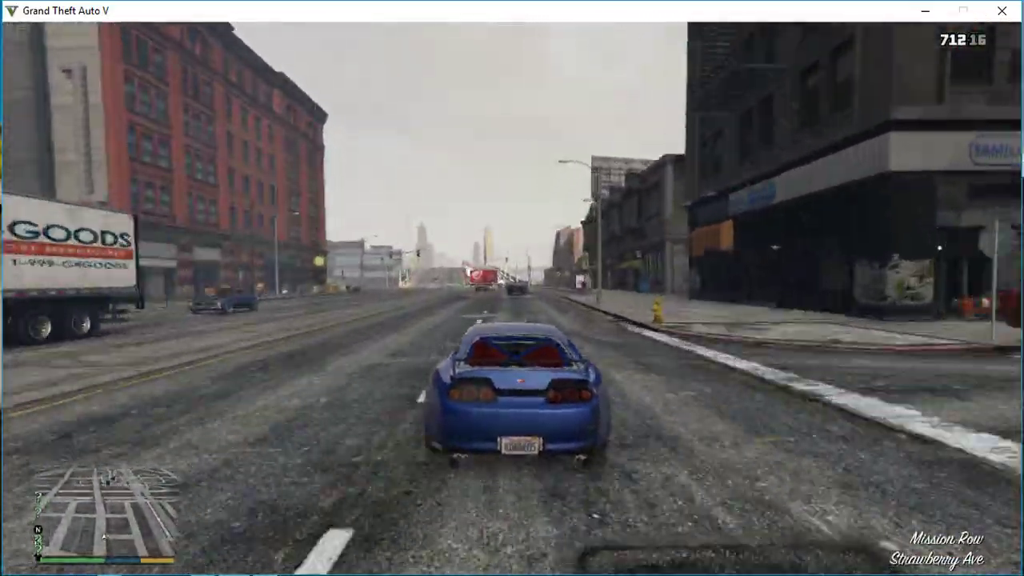
pyautogui.press('w')
pyautogui.press('a')
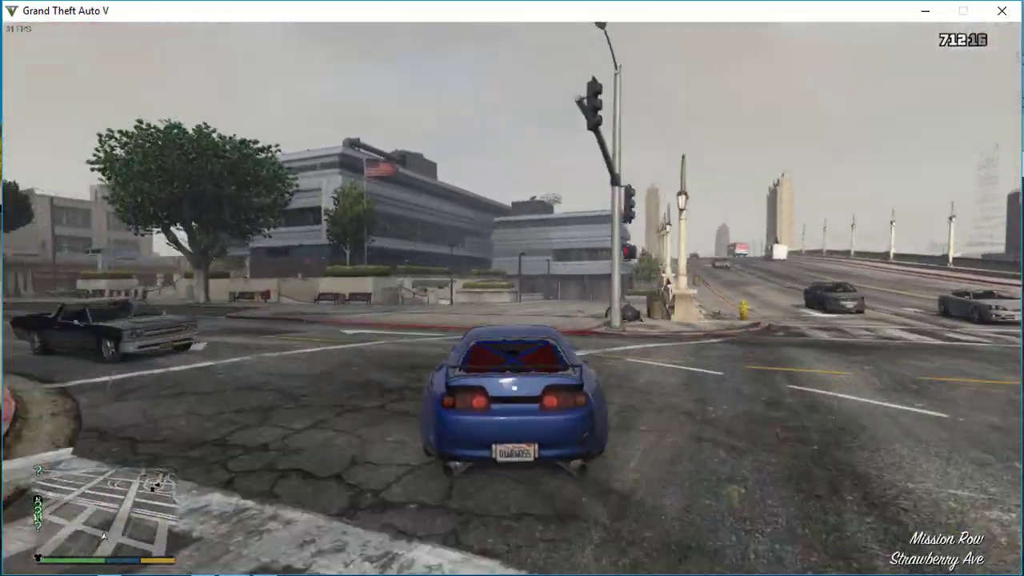
pyautogui.press('d')
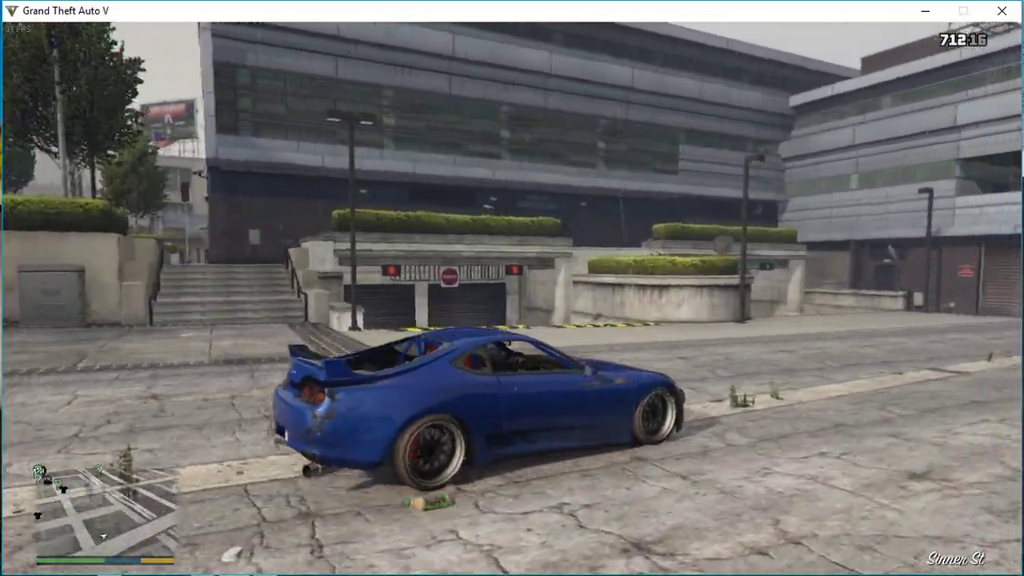
# Examine the car's location in Mission Row on the zoomed-in pause map and return to the game.
pyautogui.press('Escape')
pyautogui.press('Return')
pyautogui.scroll(5, 512, 298)
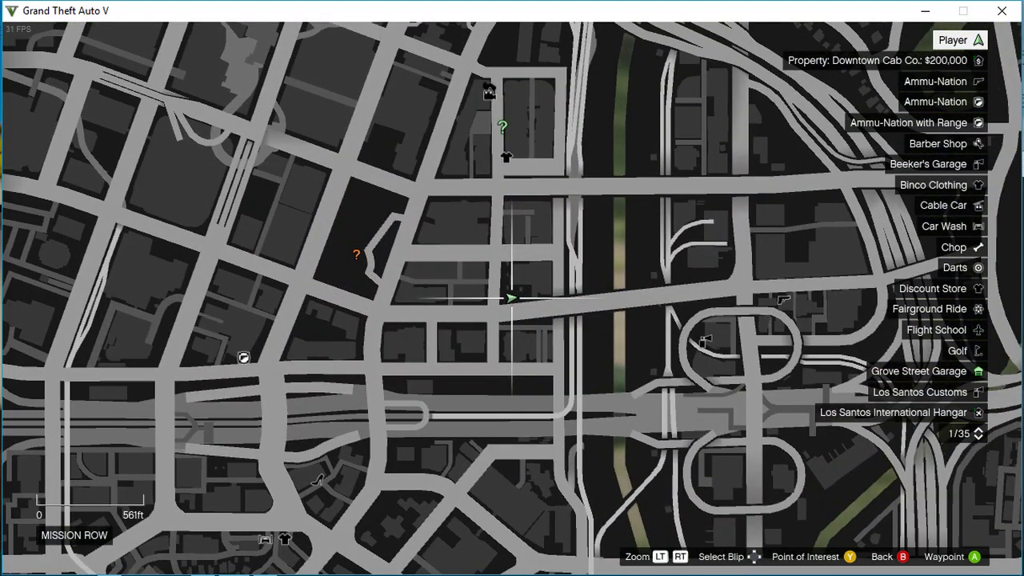
pyautogui.press('Escape')
pyautogui.press('Escape')
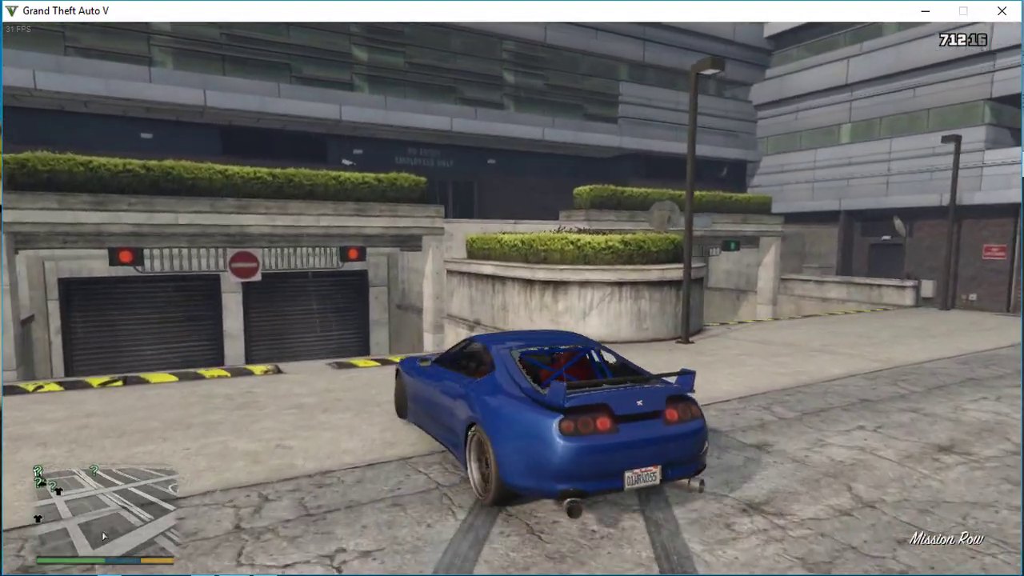
# Get out of the car, run down to the closed garage shutters and back up toward the street intersection.
pyautogui.press('f')
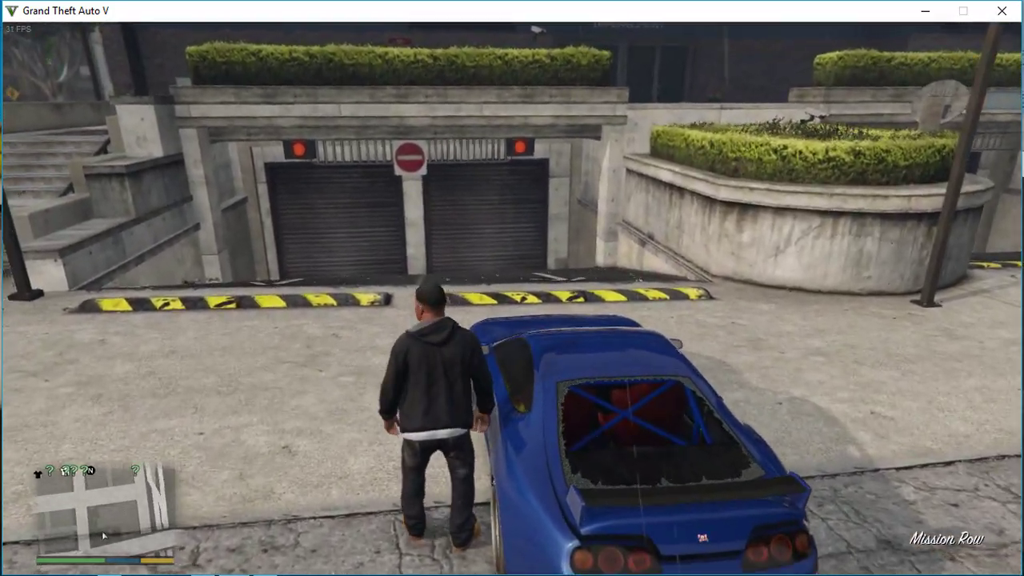
pyautogui.press('w')
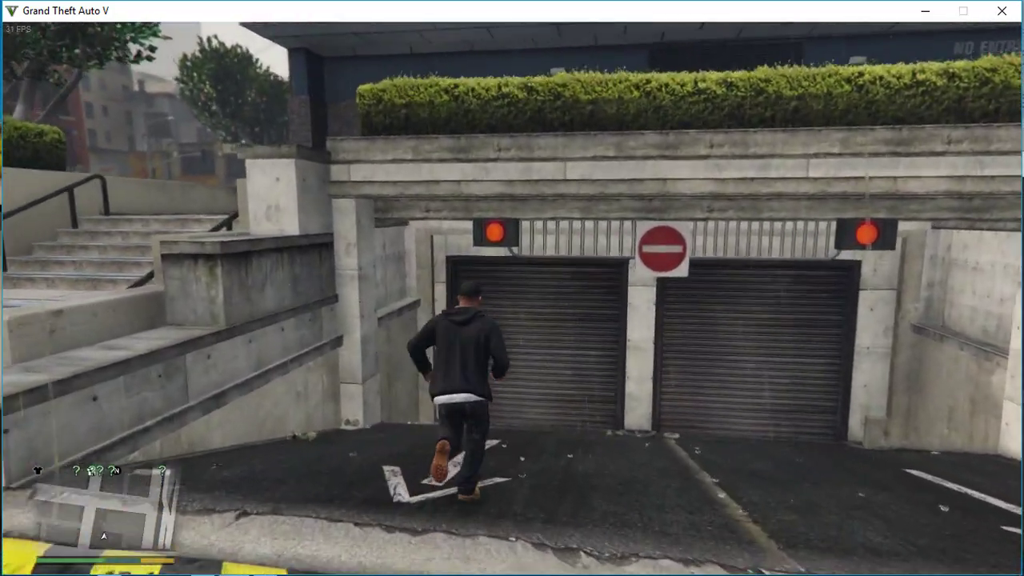
pyautogui.press('w')
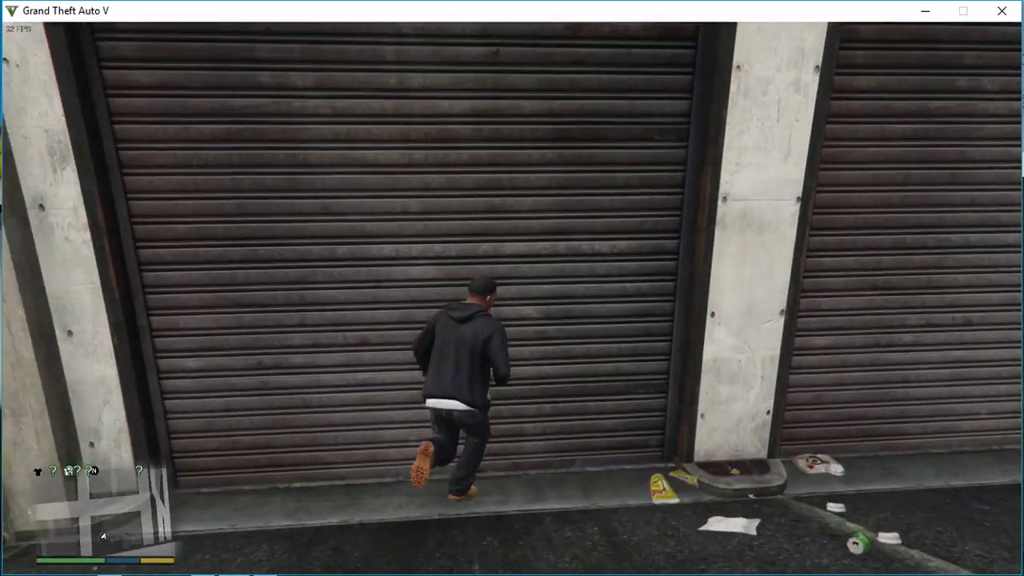
pyautogui.press('w')
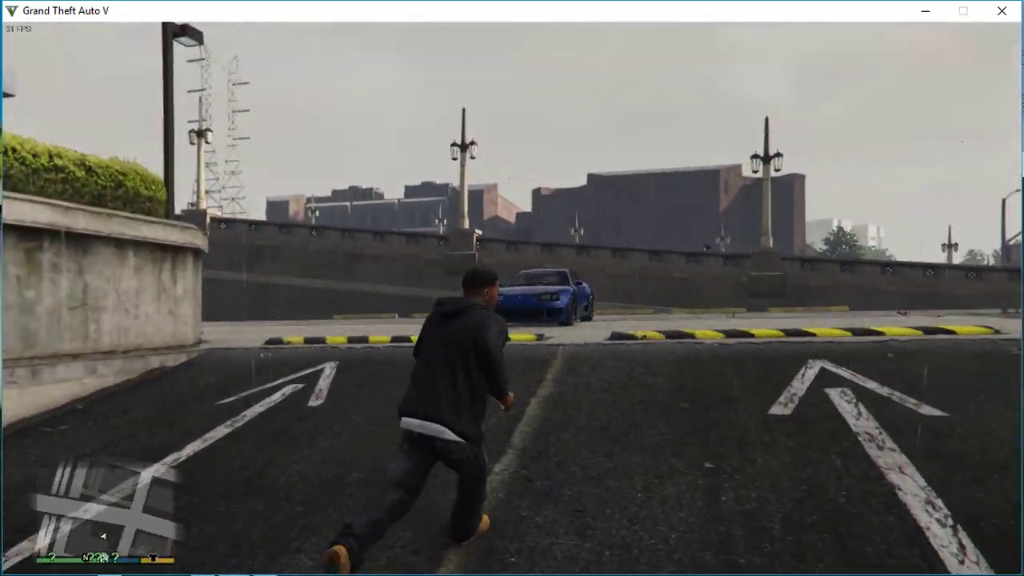
pyautogui.press('w')
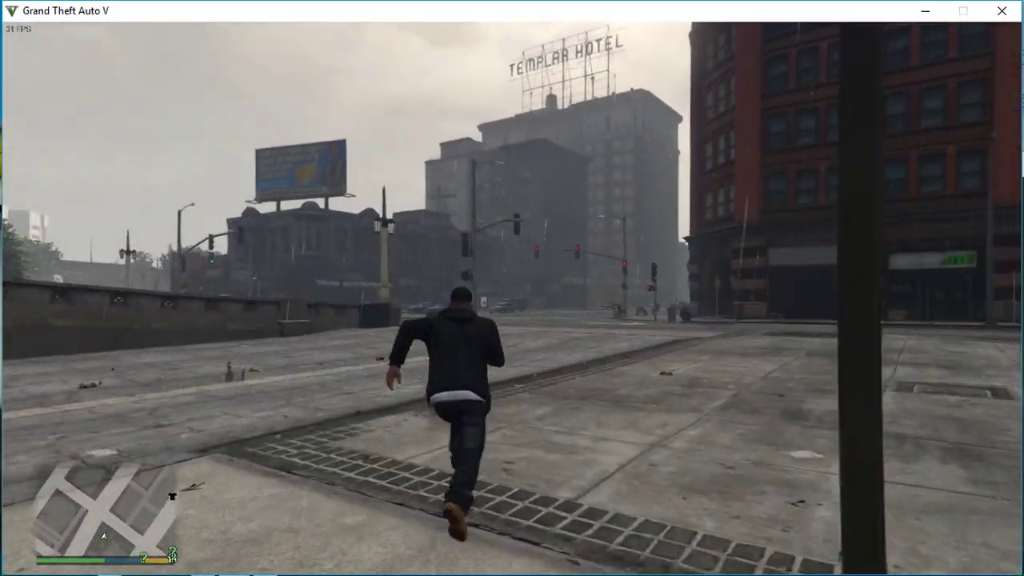
pyautogui.press('w')
# Switch to GTA V Save Editor to review Franklin's impound garage selection, and return to Grand Theft Auto V.
pyautogui.hotkey('alt', 'Tab')
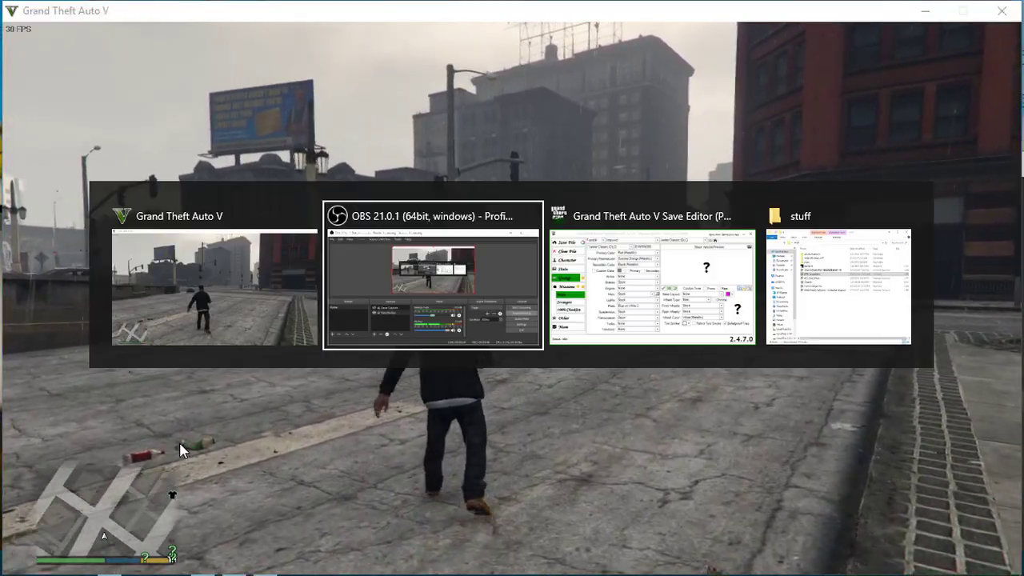
pyautogui.hotkey('alt', 'Tab')
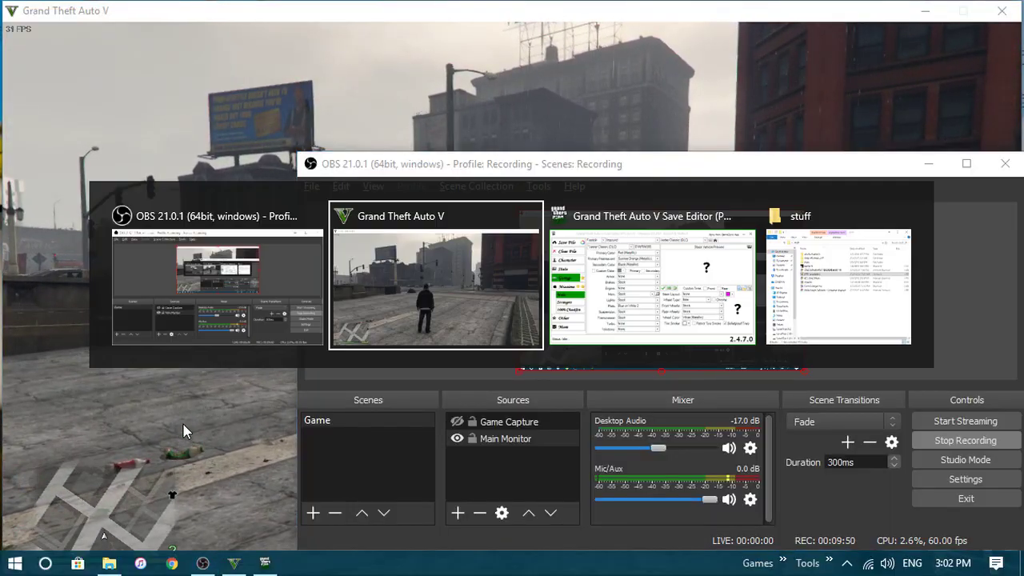
pyautogui.hotkey('alt', 'Tab')
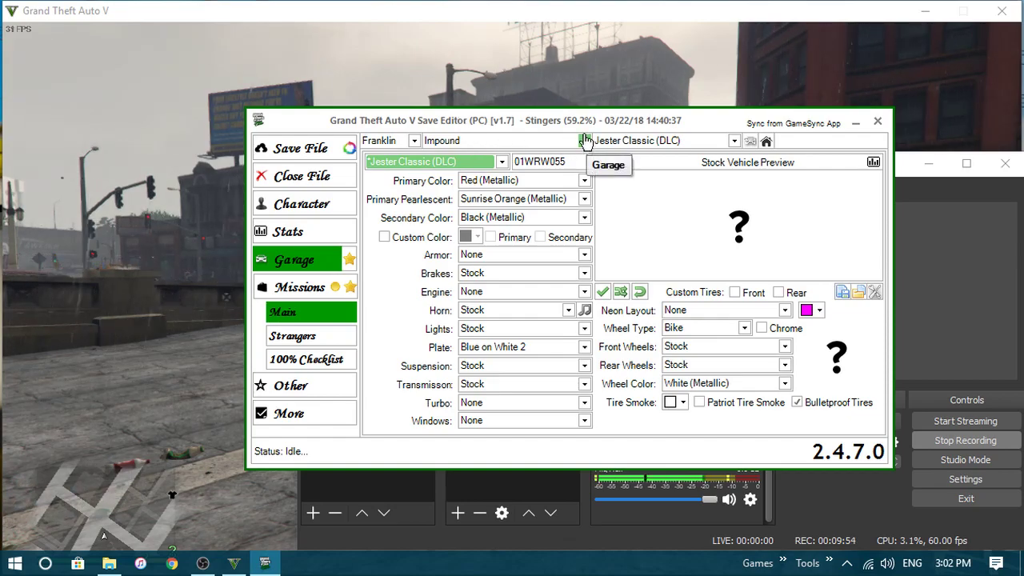
pyautogui.click(573, 83)
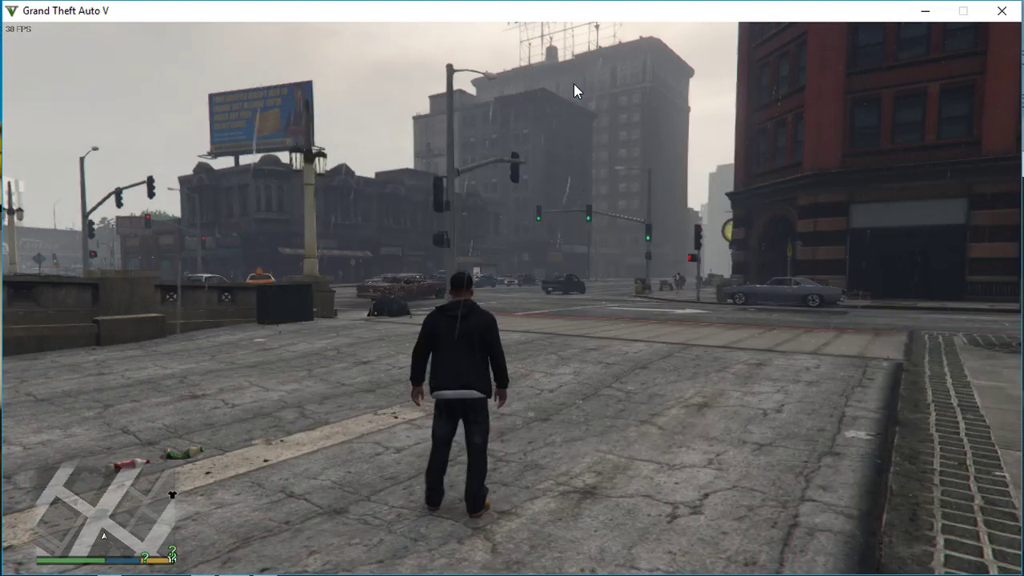
# Run back to the parked blue Jester Classic, get in and look at the car from the front.
pyautogui.press('w')
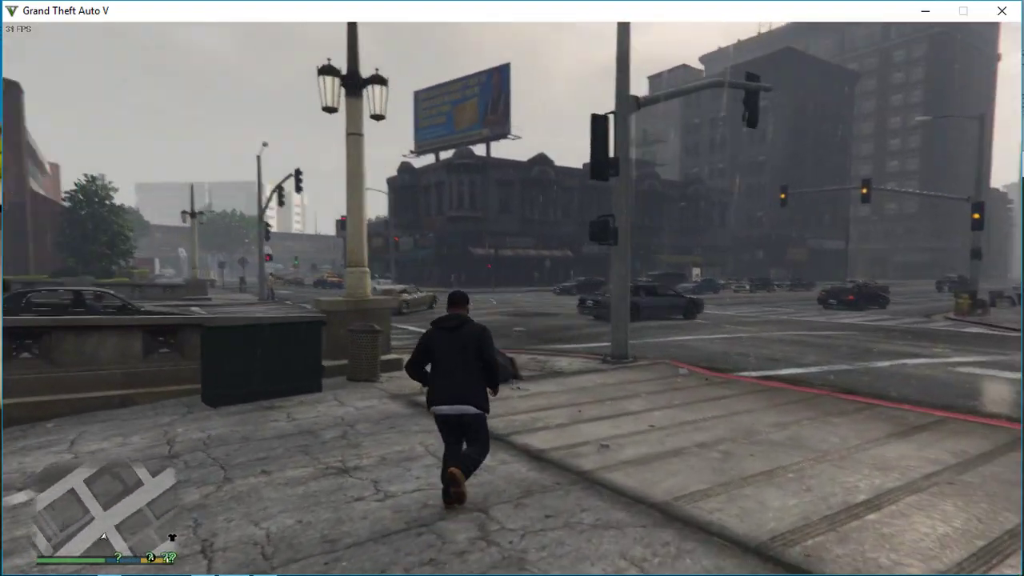
pyautogui.press('w')
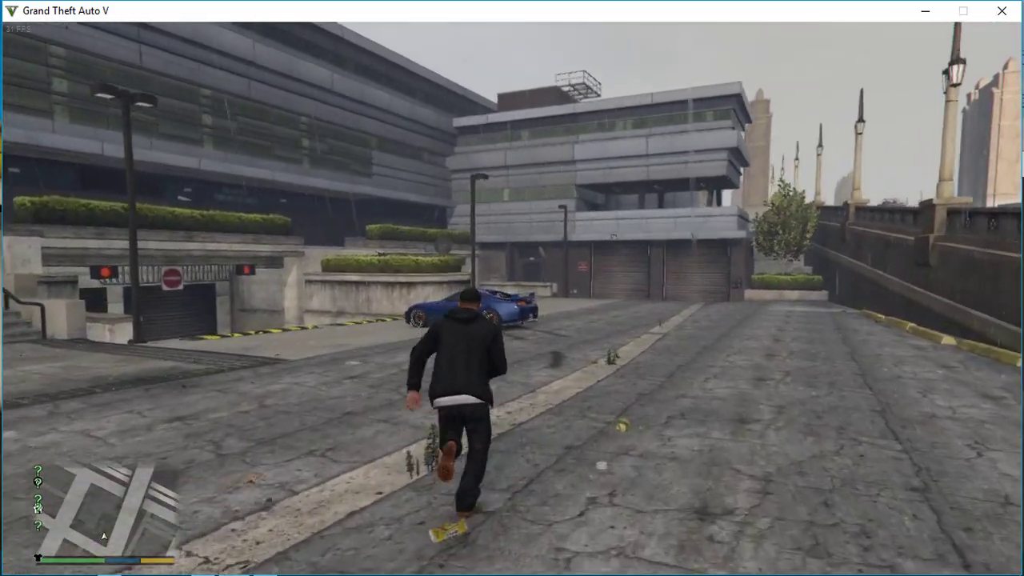
pyautogui.press('w')
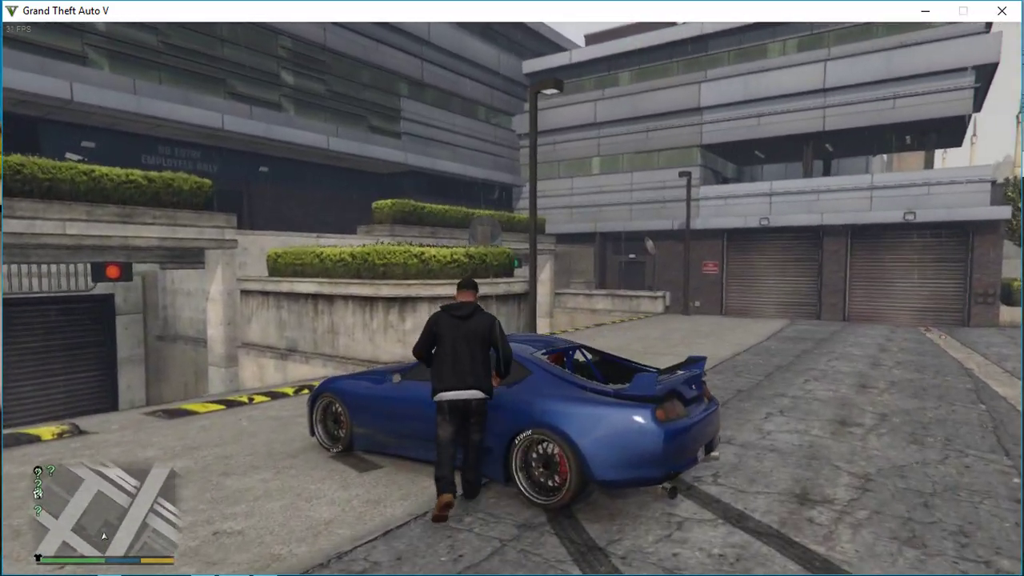
pyautogui.press('f')
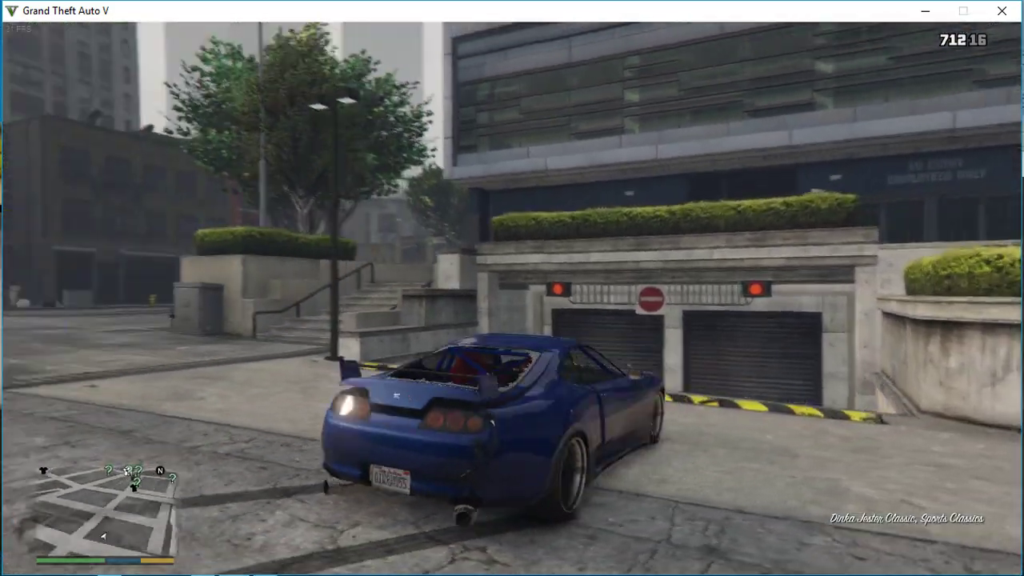
pyautogui.press('c')
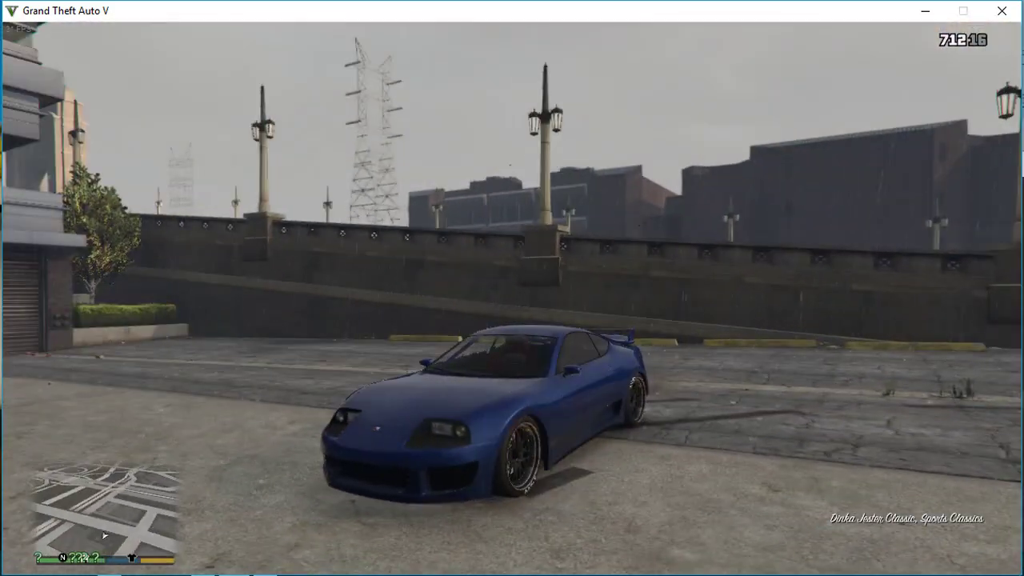
# Drive the car away from the garages, turning around and heading out into the nearby traffic-light intersection.
pyautogui.press('w')
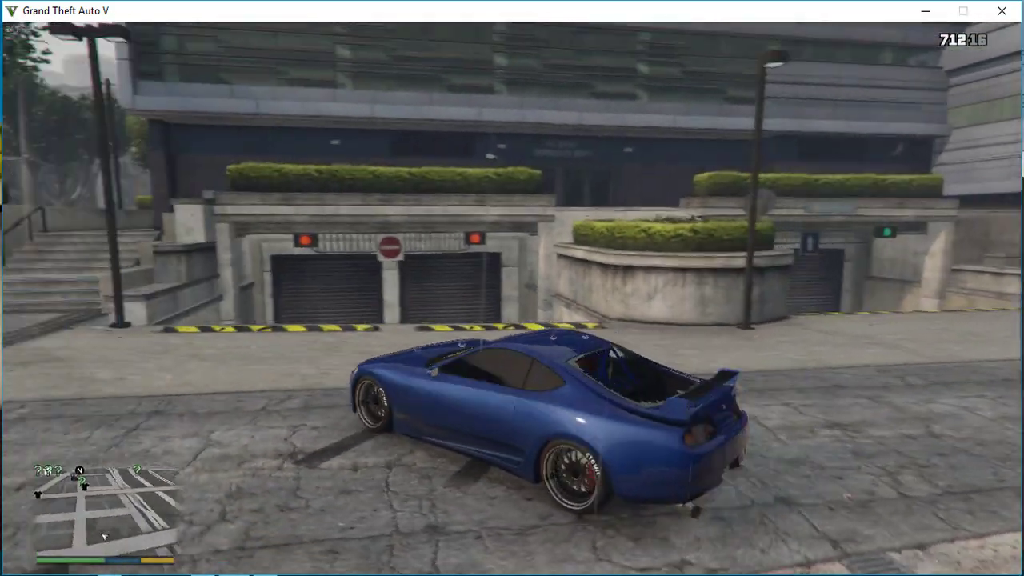
pyautogui.press('a')
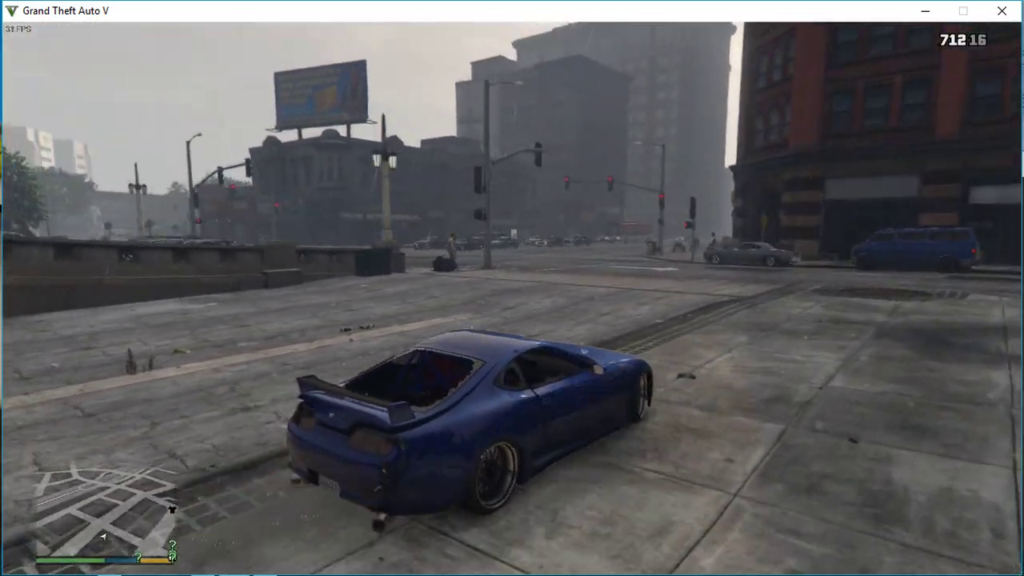
pyautogui.press('w')
pyautogui.press('a')
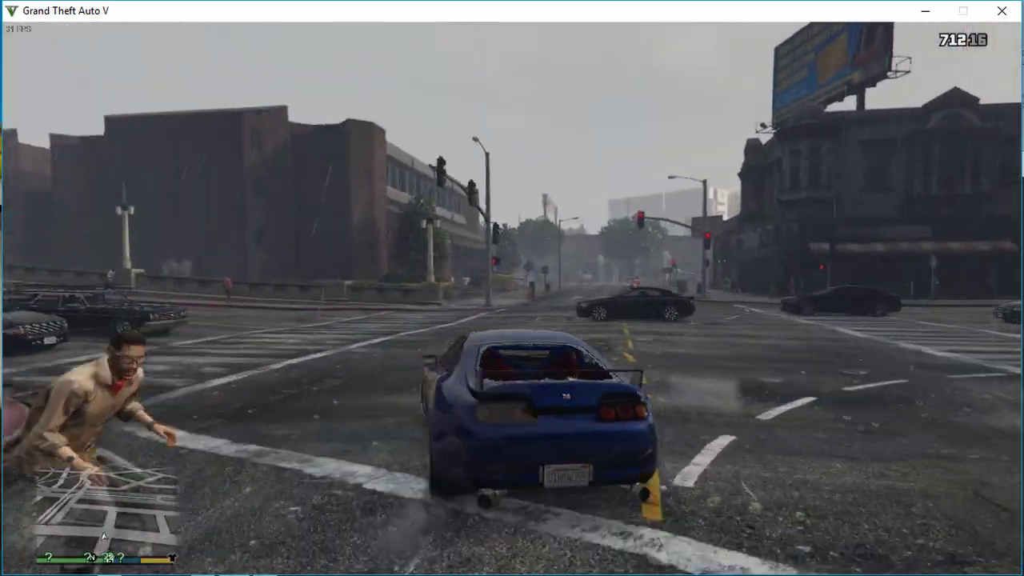
# Spin the car in tight clockwise donuts in the middle of the intersection among the traffic.
pyautogui.press('w')
pyautogui.press('d')
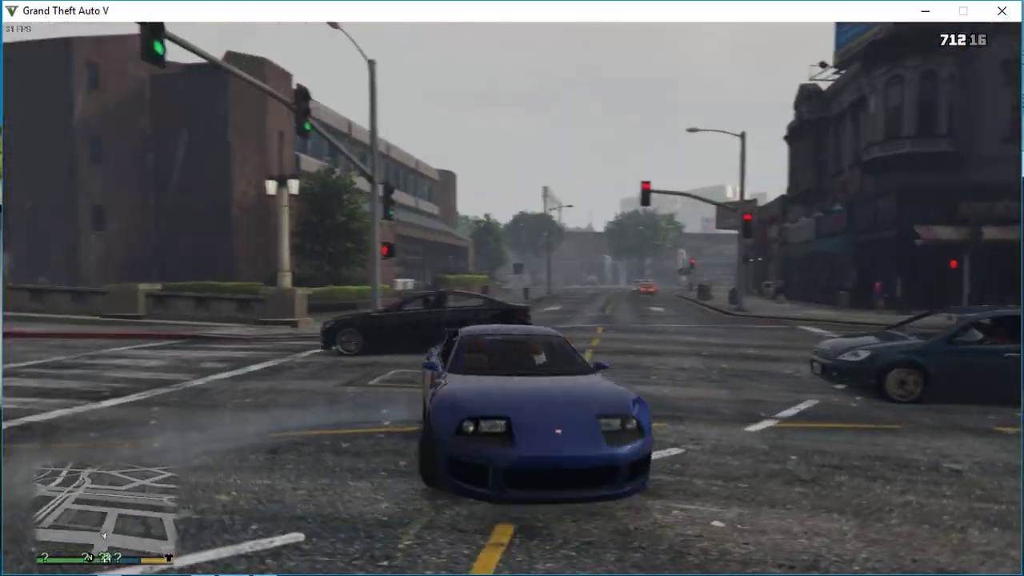
pyautogui.press('w')
pyautogui.press('d')
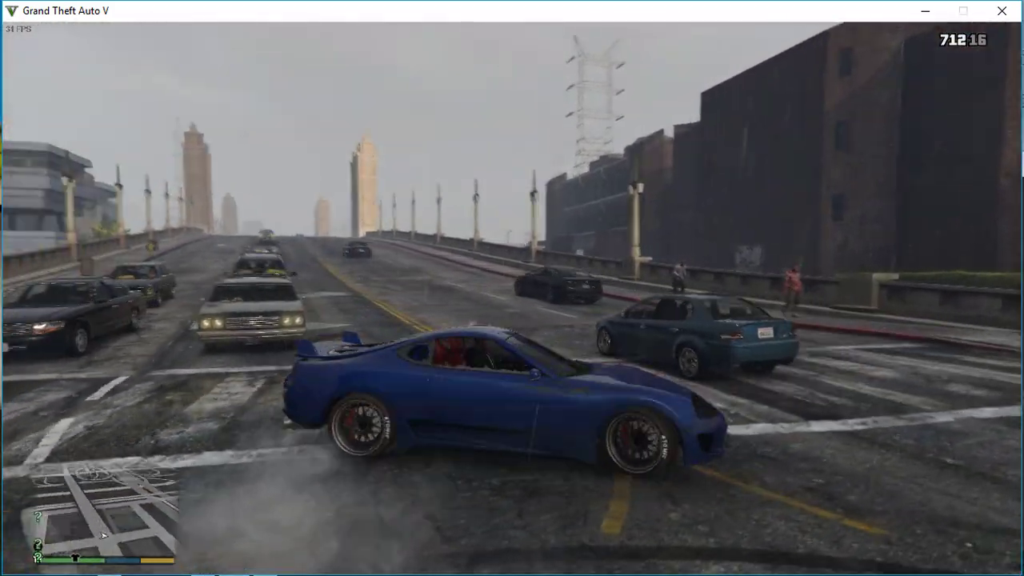
pyautogui.press('w')
pyautogui.press('d')
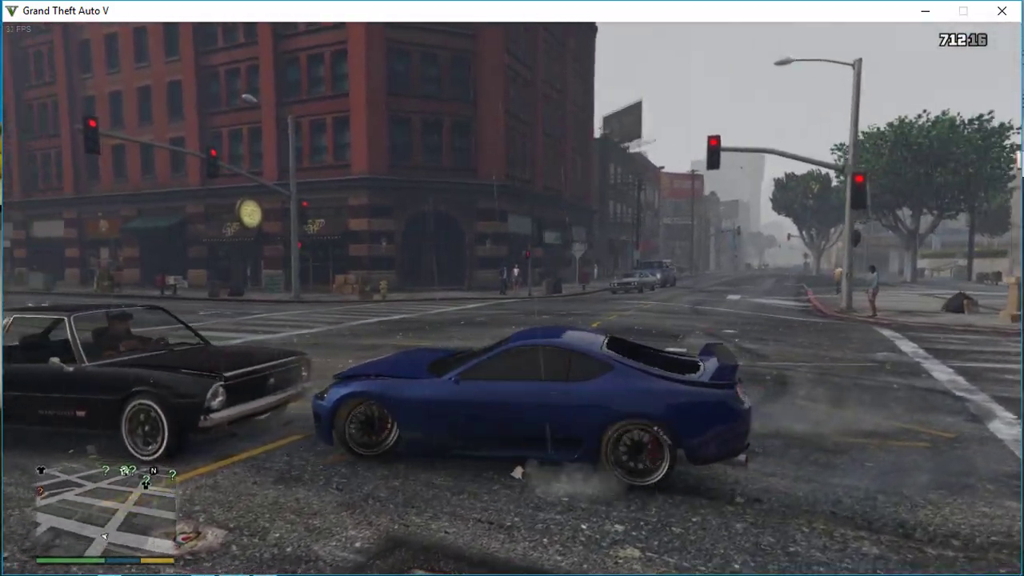
pyautogui.press('w')
pyautogui.press('d')
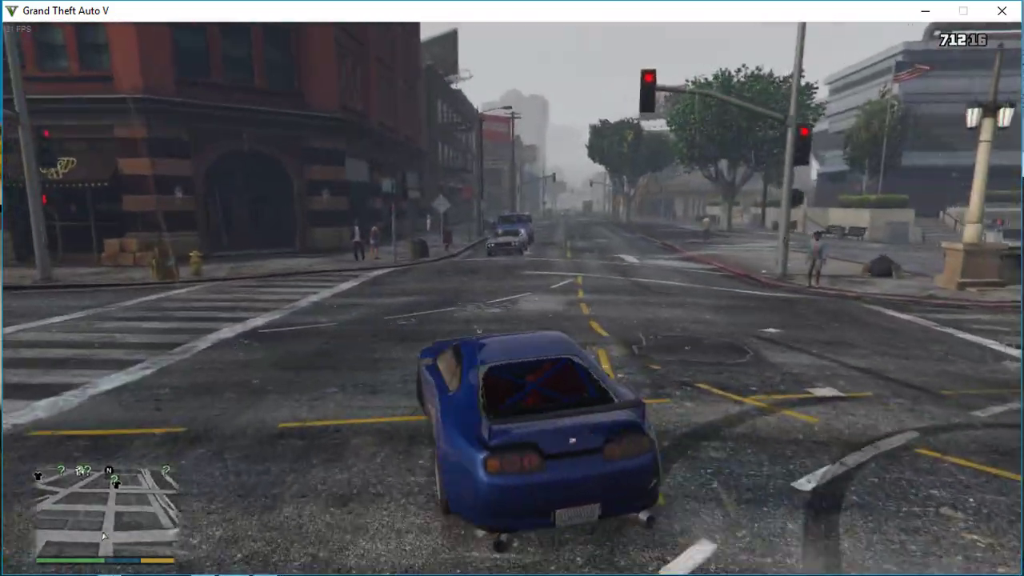
# Drive back to the station forecourt and park the car alongside the garage entrances.
pyautogui.press('d')
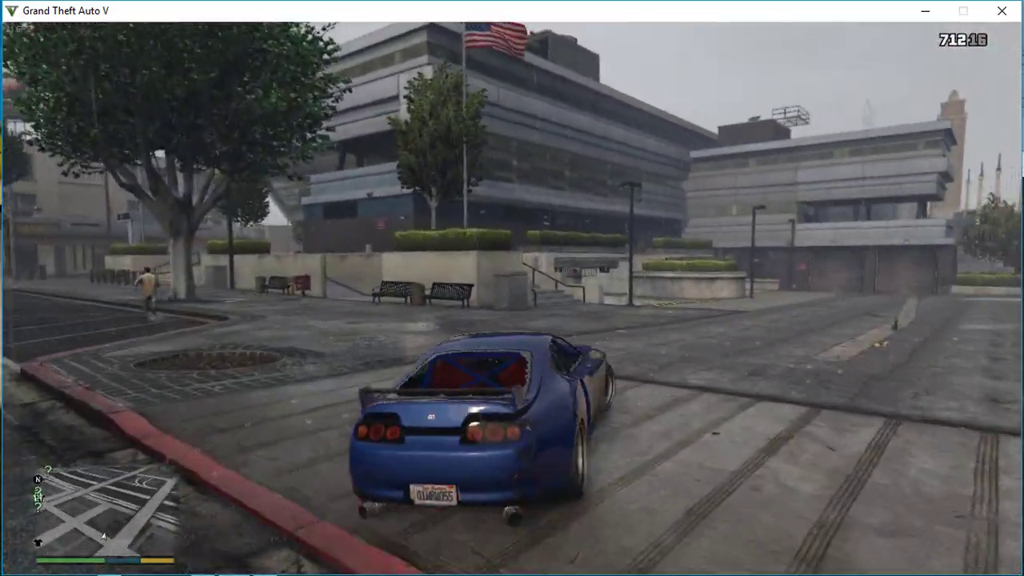
pyautogui.press('w')
pyautogui.press('a')
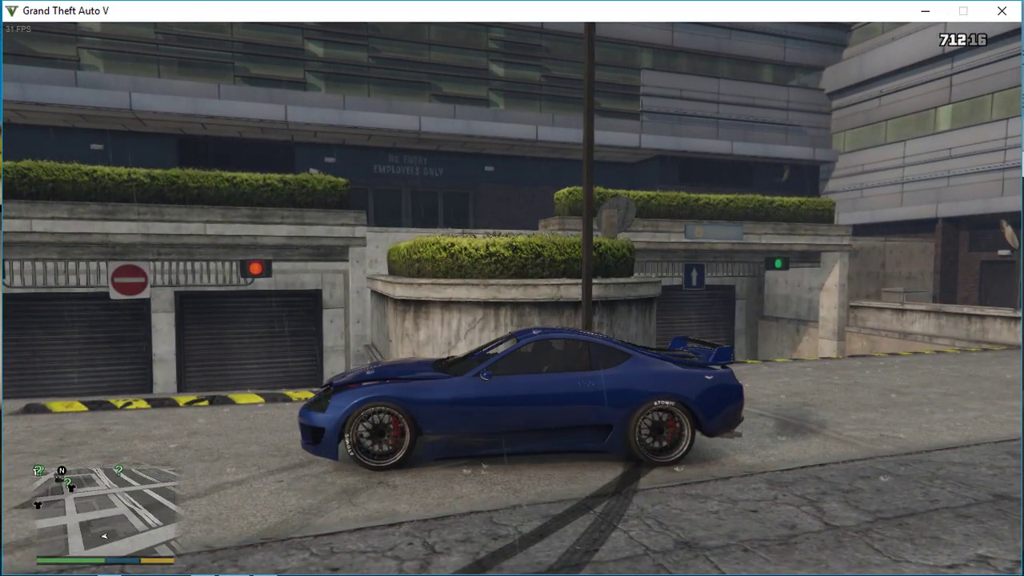
# Switch briefly to GTA V Save Editor and back to the game, and bring up the OBS window.
pyautogui.hotkey('alt', 'Tab')
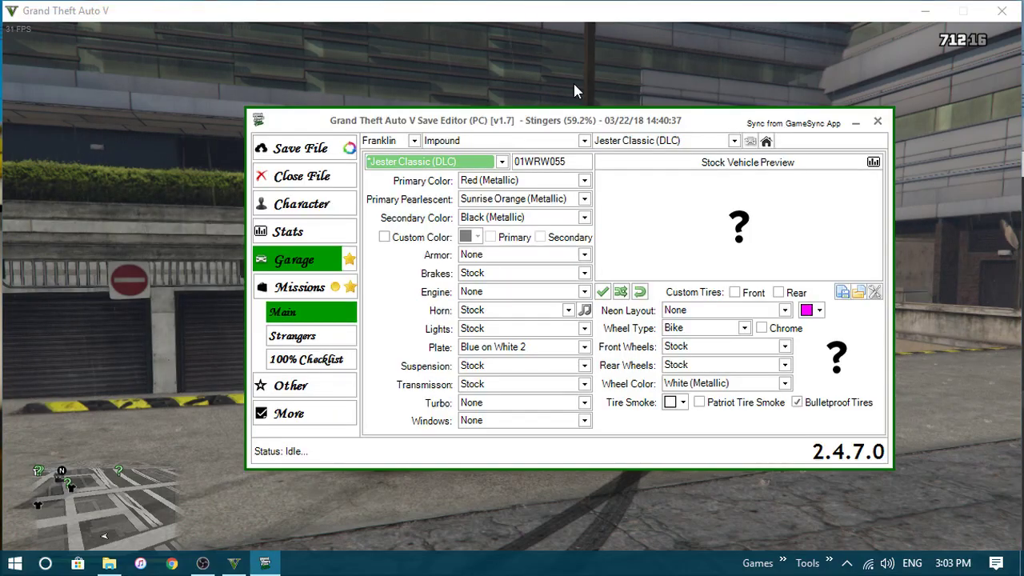
pyautogui.click(232, 563)
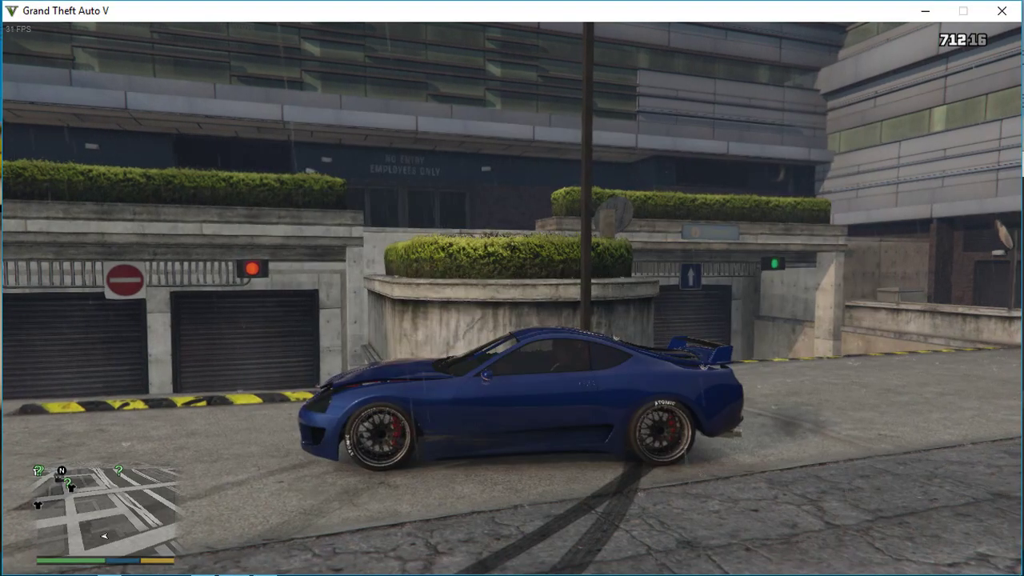
pyautogui.hotkey('alt', 'Tab')
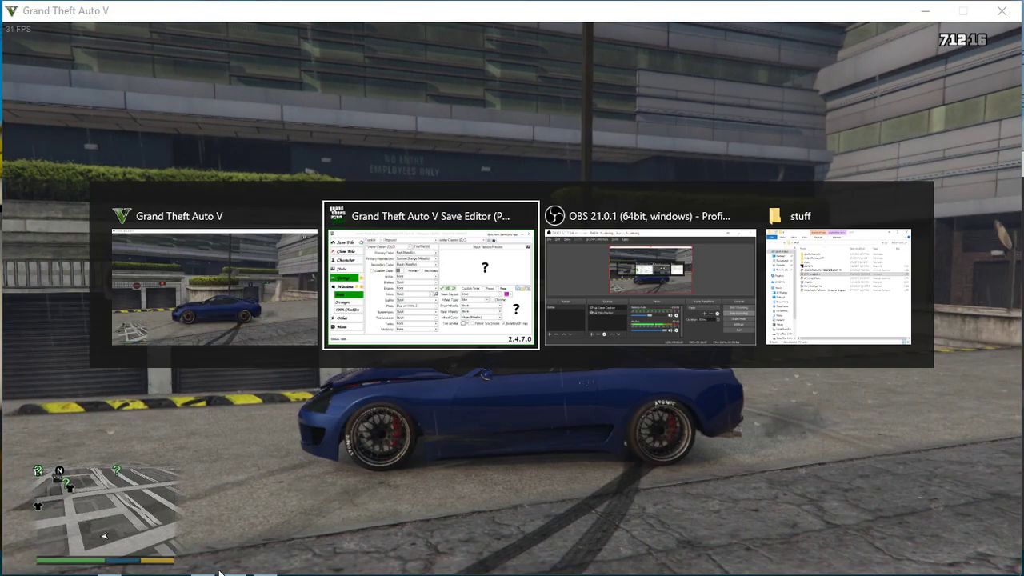
pyautogui.click(551, 324)
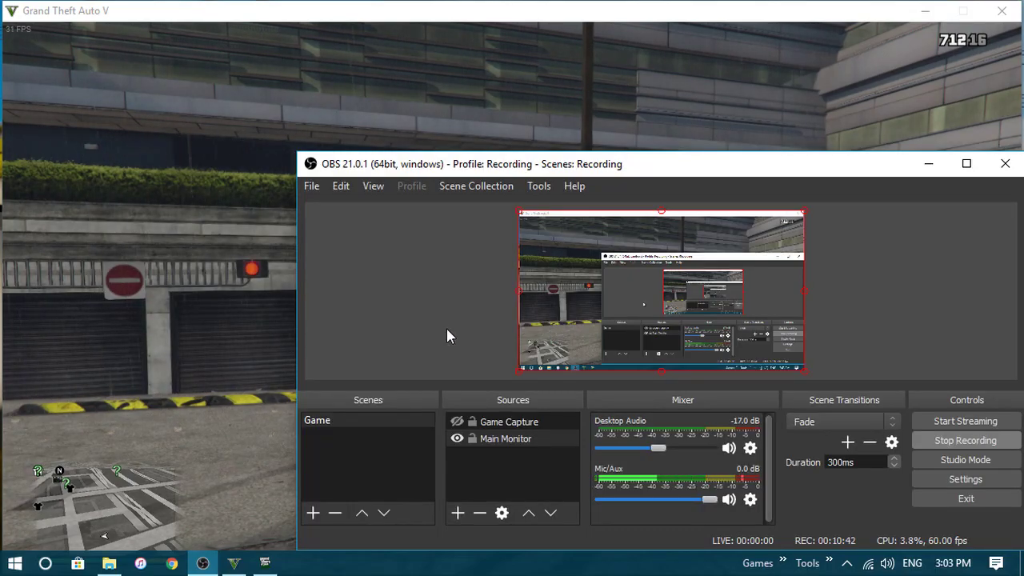